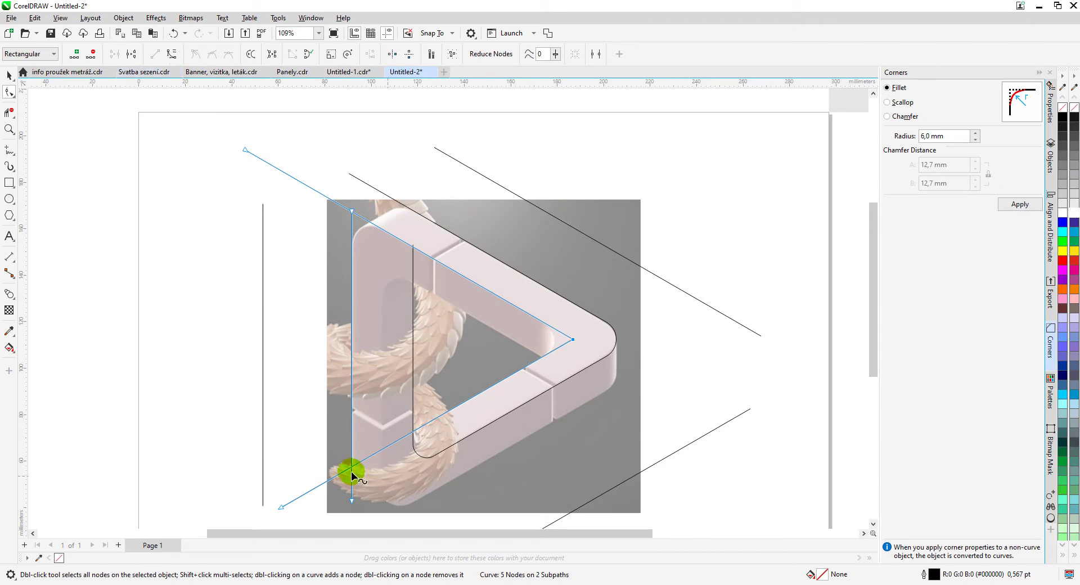
- Close the three-sided outline by moving its loose line ends onto the lower-left and upper-left intersections so the nodes join
{"action": "scroll", "coordinate": [351, 472], "scroll_direction": "up", "scroll_amount": 4}
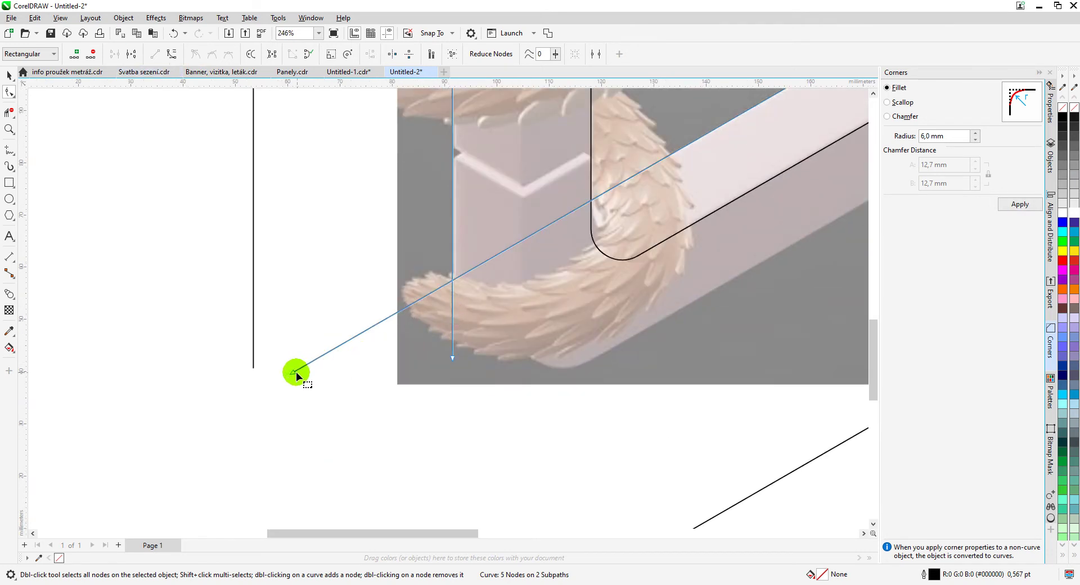
{"action": "left_click_drag", "start_coordinate": [295, 373], "coordinate": [456, 279]}
{"action": "left_click_drag", "start_coordinate": [452, 358], "coordinate": [455, 284]}
{"action": "scroll", "coordinate": [419, 369], "scroll_direction": "down", "scroll_amount": 6}
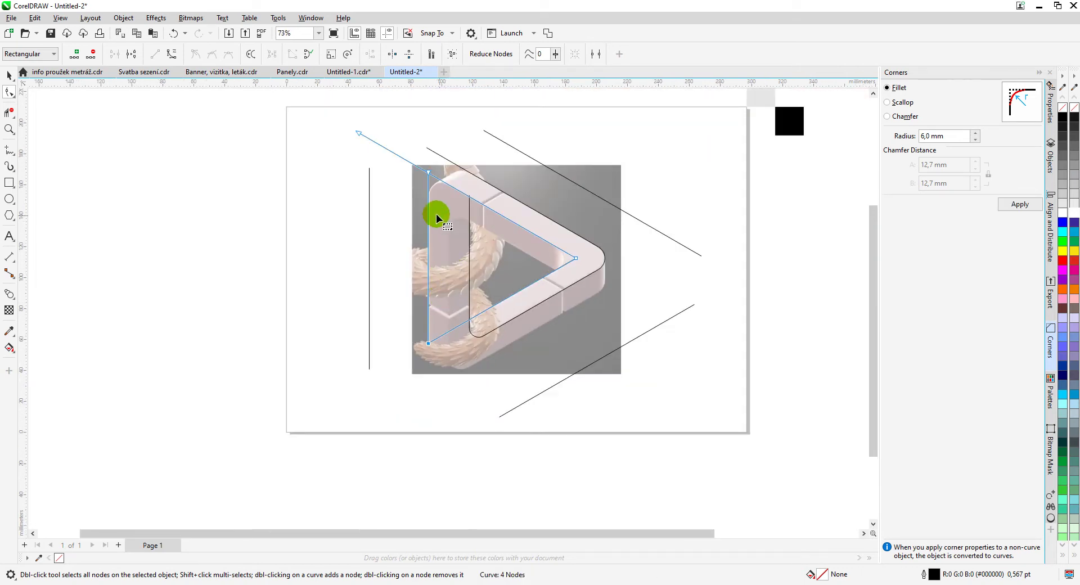
{"action": "scroll", "coordinate": [437, 214], "scroll_direction": "up", "scroll_amount": 4}
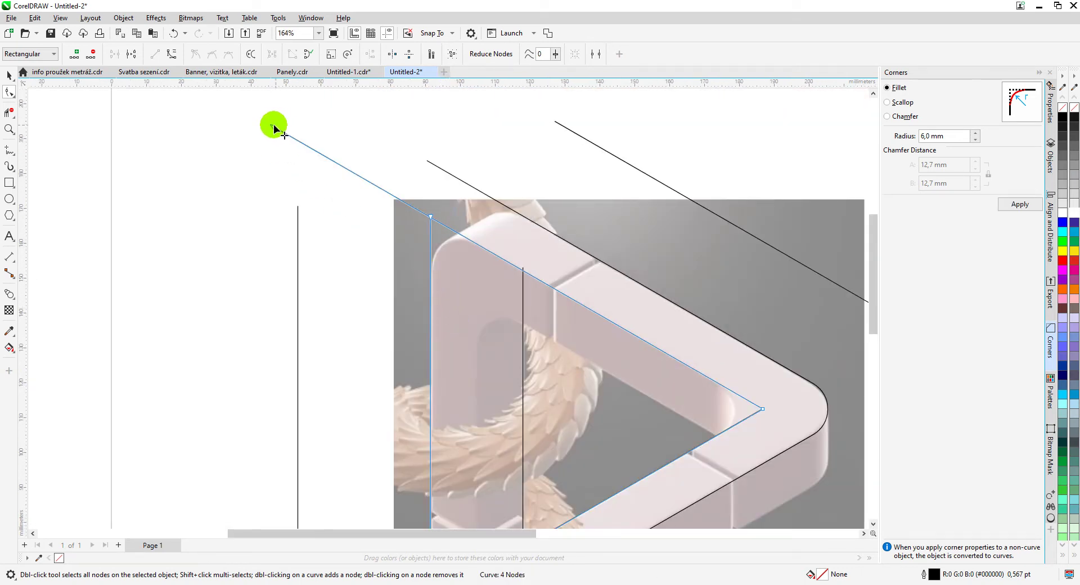
{"action": "left_click_drag", "start_coordinate": [273, 125], "coordinate": [431, 218]}
{"action": "scroll", "coordinate": [448, 309], "scroll_direction": "down", "scroll_amount": 2}
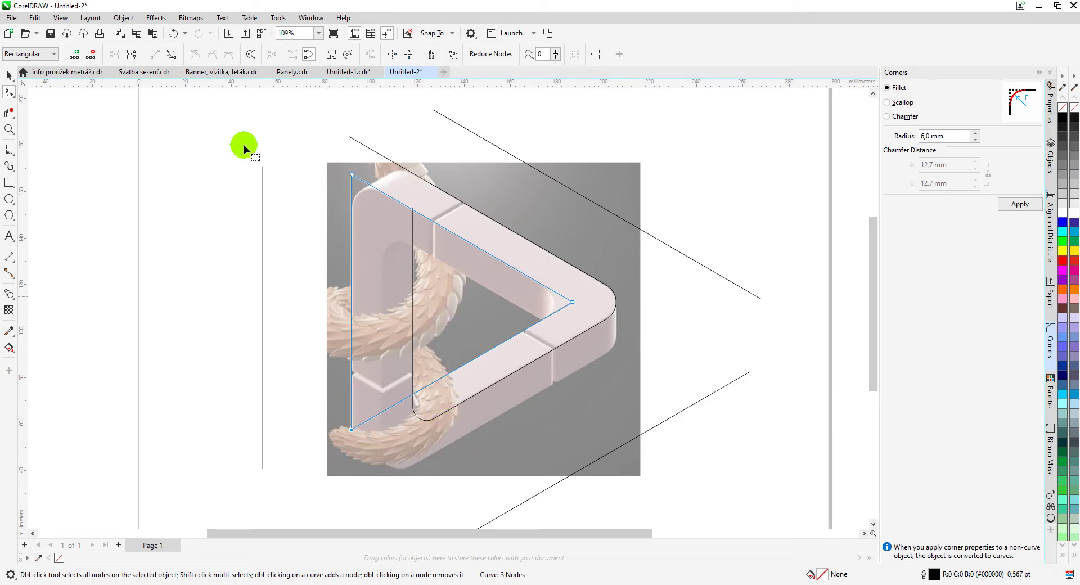
- Break the closed outline at its lower-left corner, then remove the short end of its lower diagonal up to a newly added node
{"action": "left_click", "coordinate": [131, 54]}
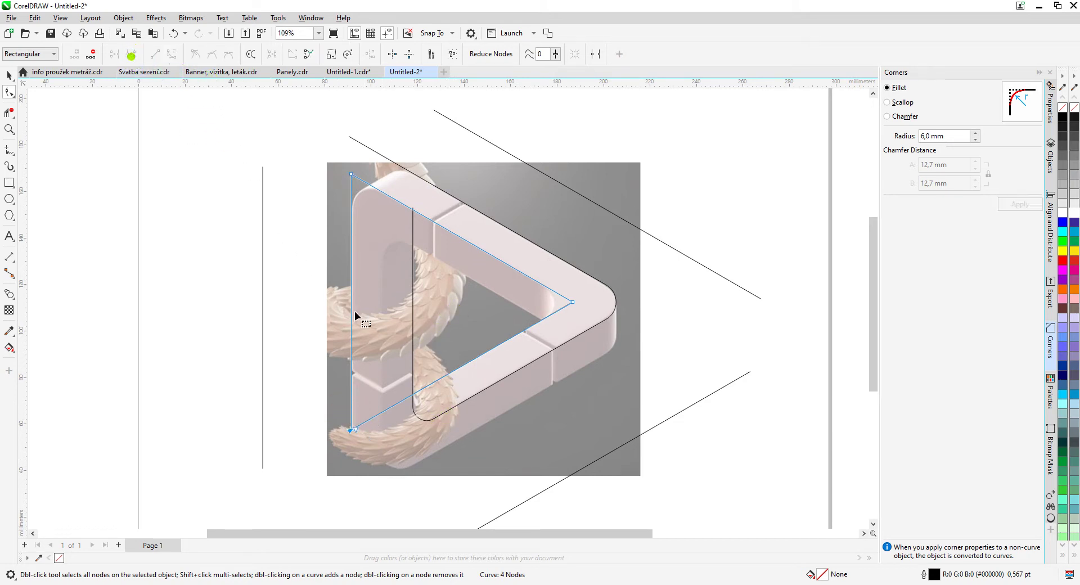
{"action": "double_click", "coordinate": [401, 400]}
{"action": "left_click", "coordinate": [355, 431]}
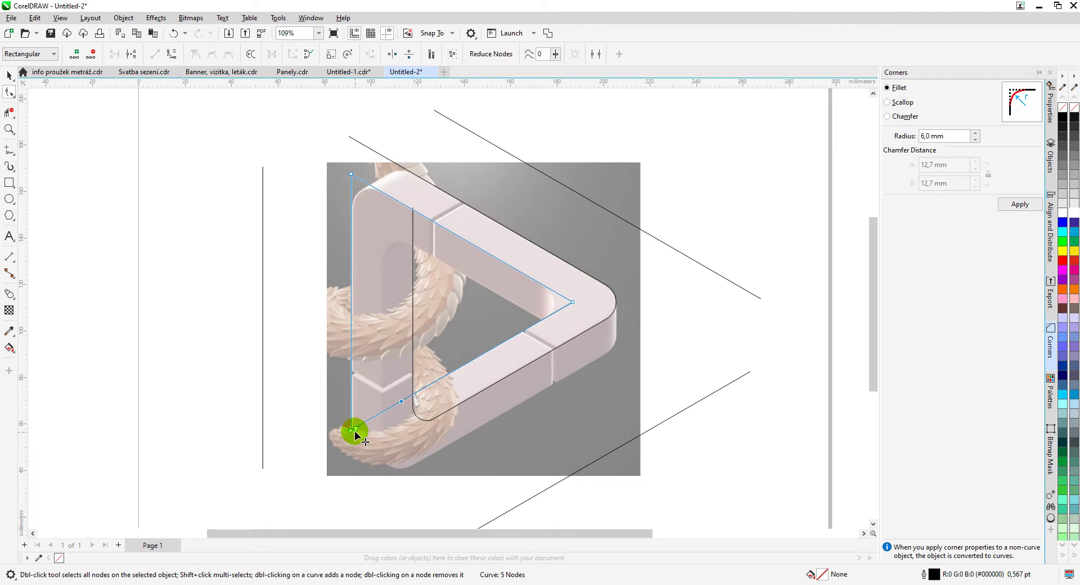
{"action": "key", "text": "Right"}
{"action": "key", "text": "Left"}
{"action": "key", "text": "Left"}
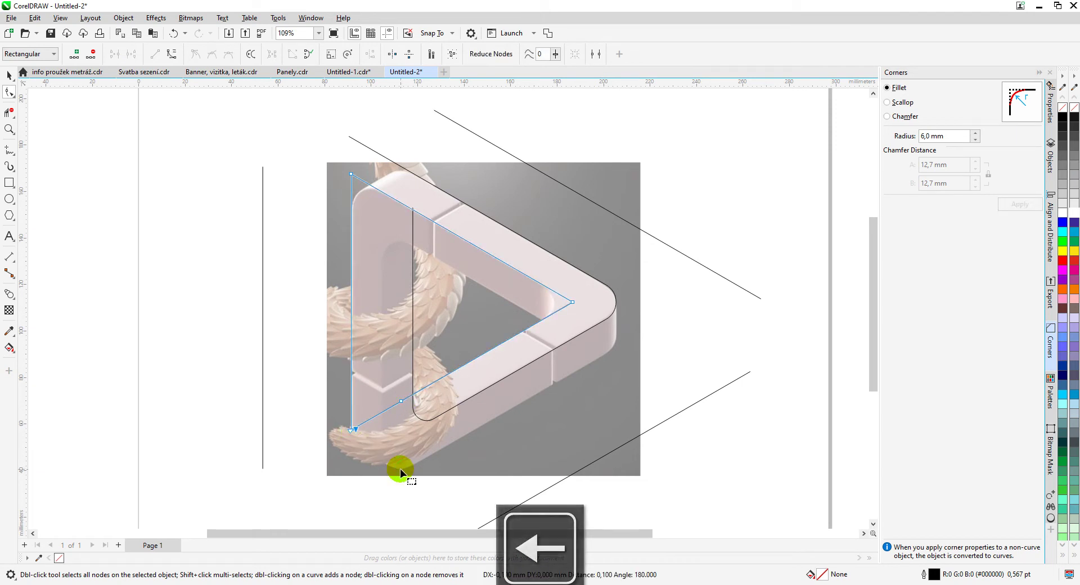
{"action": "key", "text": "shift+F2"}
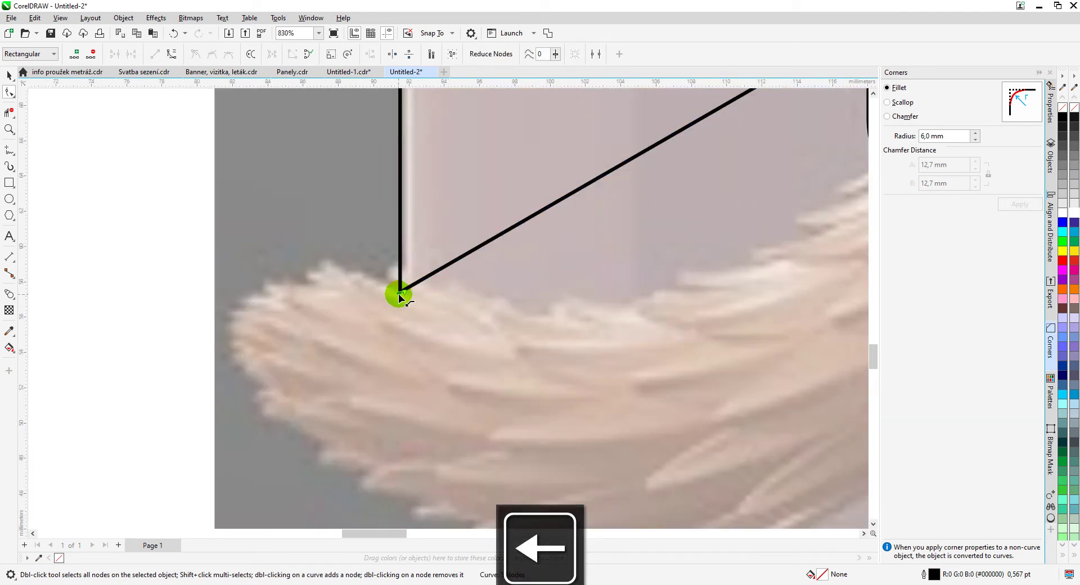
{"action": "left_click_drag", "start_coordinate": [399, 293], "coordinate": [513, 353]}
{"action": "key", "text": "Delete"}
{"action": "scroll", "coordinate": [469, 295], "scroll_direction": "down", "scroll_amount": 6}
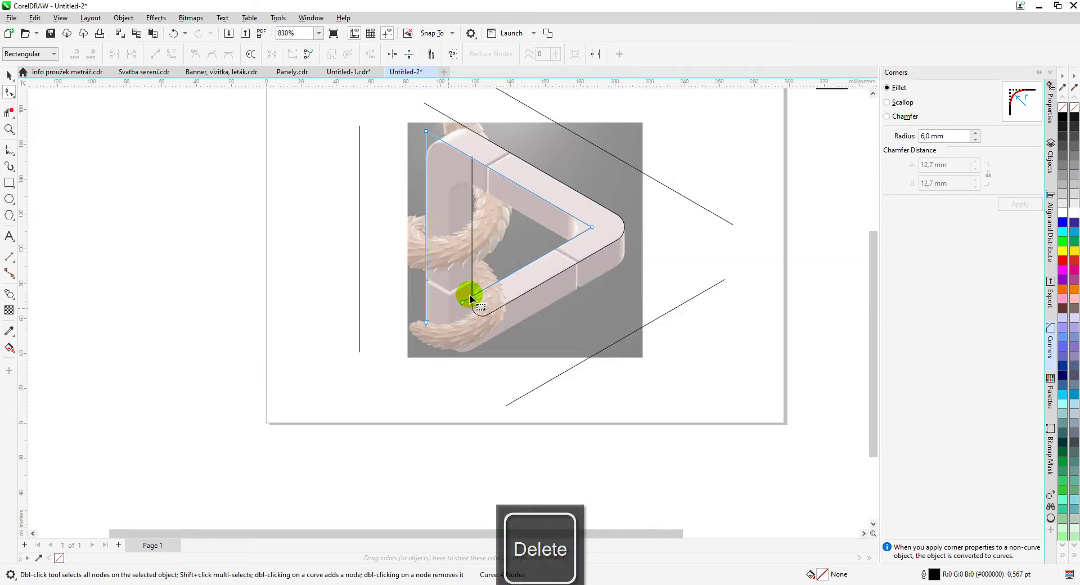
- Fillet the upper-left corner of the outline with a radius of 8,4 mm
{"action": "scroll", "coordinate": [474, 234], "scroll_direction": "up", "scroll_amount": 1}
{"action": "left_click_drag", "start_coordinate": [360, 158], "coordinate": [397, 201]}
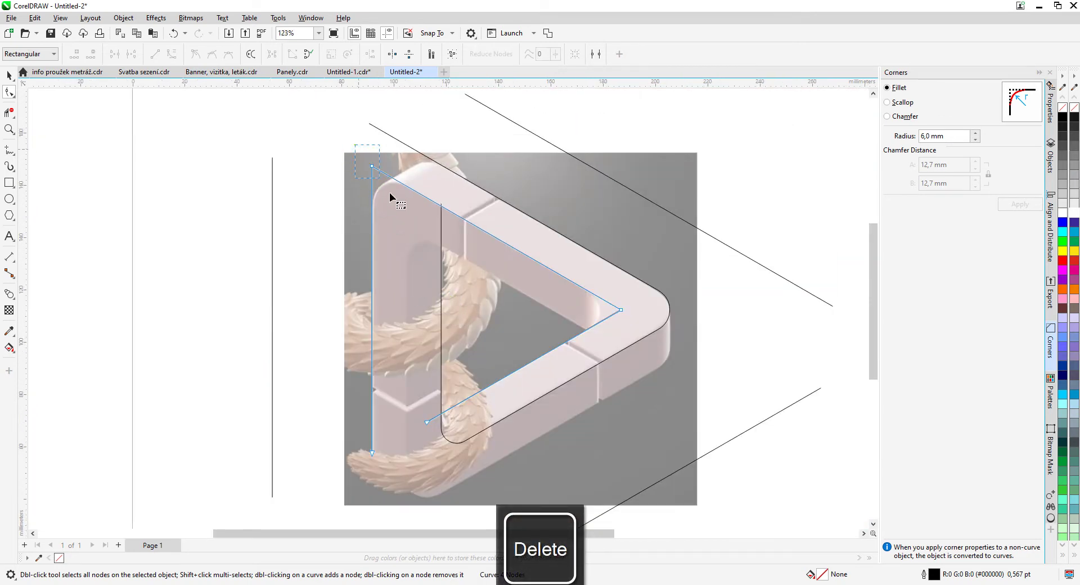
{"action": "left_click", "coordinate": [976, 139]}
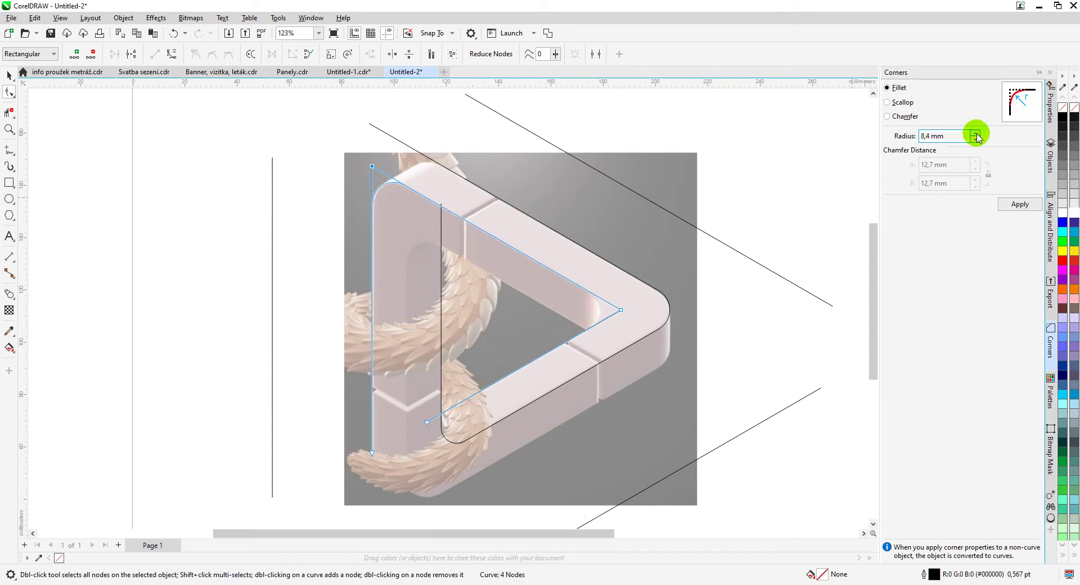
{"action": "left_click", "coordinate": [1014, 205]}
- Fillet the outline's right corner, at the inner bend of the triangle, with a radius of 8,5 mm
{"action": "left_click_drag", "start_coordinate": [642, 333], "coordinate": [616, 301]}
{"action": "left_click", "coordinate": [976, 140]}
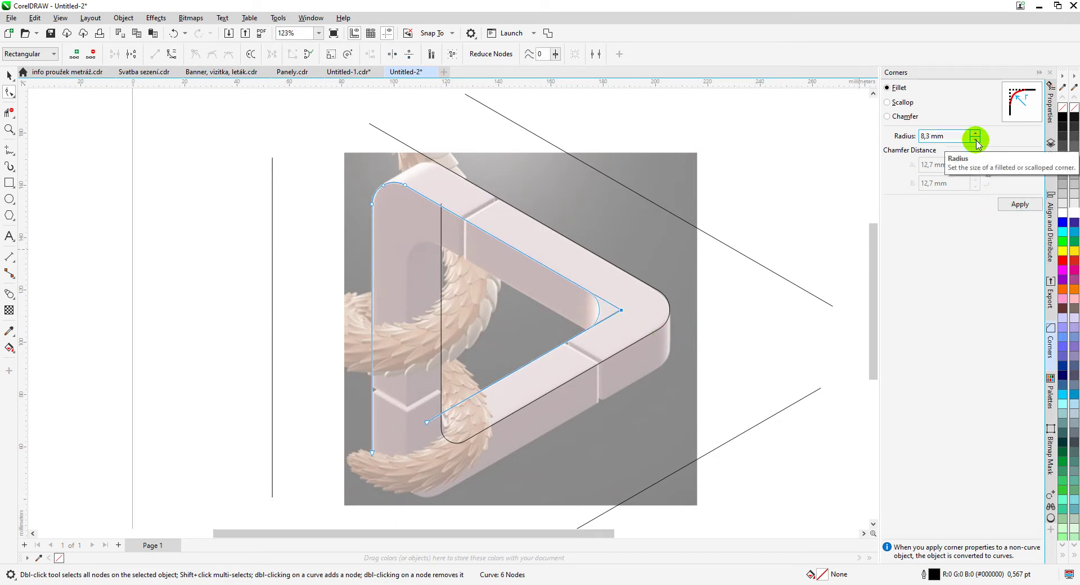
{"action": "left_click", "coordinate": [977, 135]}
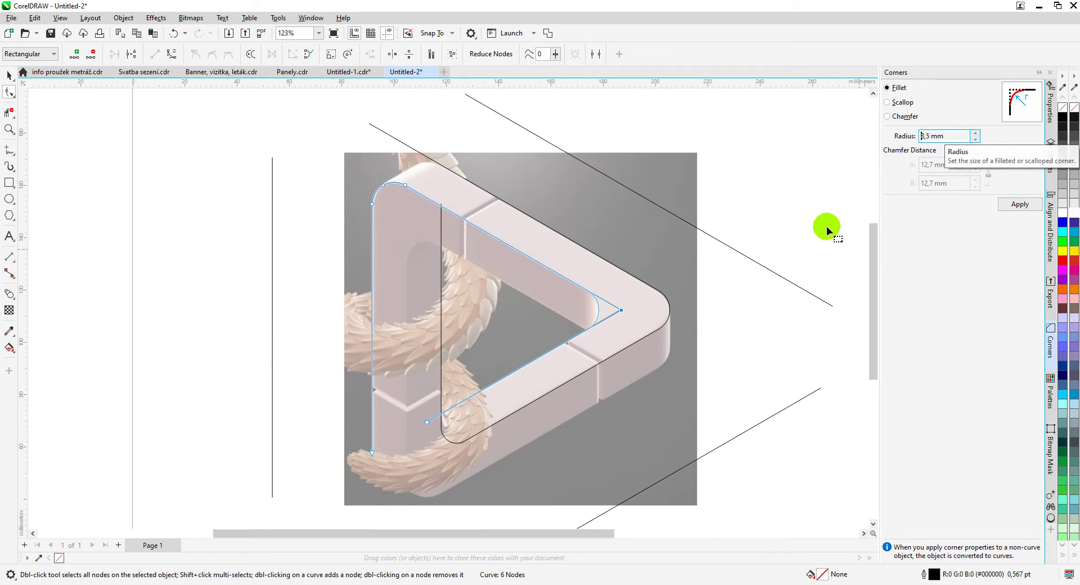
{"action": "scroll", "coordinate": [447, 307], "scroll_direction": "up", "scroll_amount": 3}
{"action": "scroll", "coordinate": [447, 308], "scroll_direction": "down", "scroll_amount": 4}
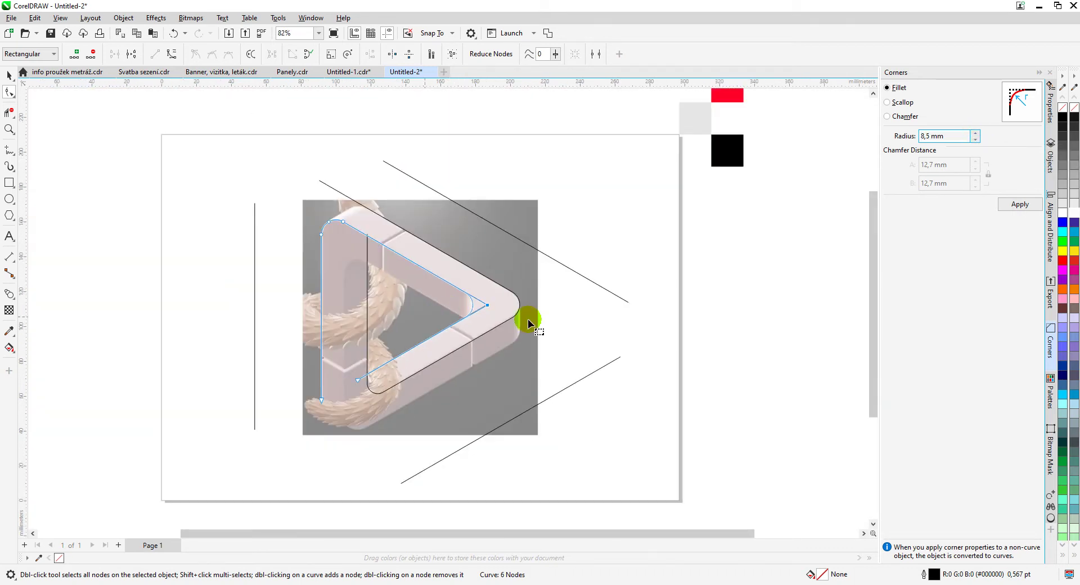
{"action": "left_click", "coordinate": [1010, 207]}
{"action": "scroll", "coordinate": [447, 305], "scroll_direction": "down", "scroll_amount": 1}
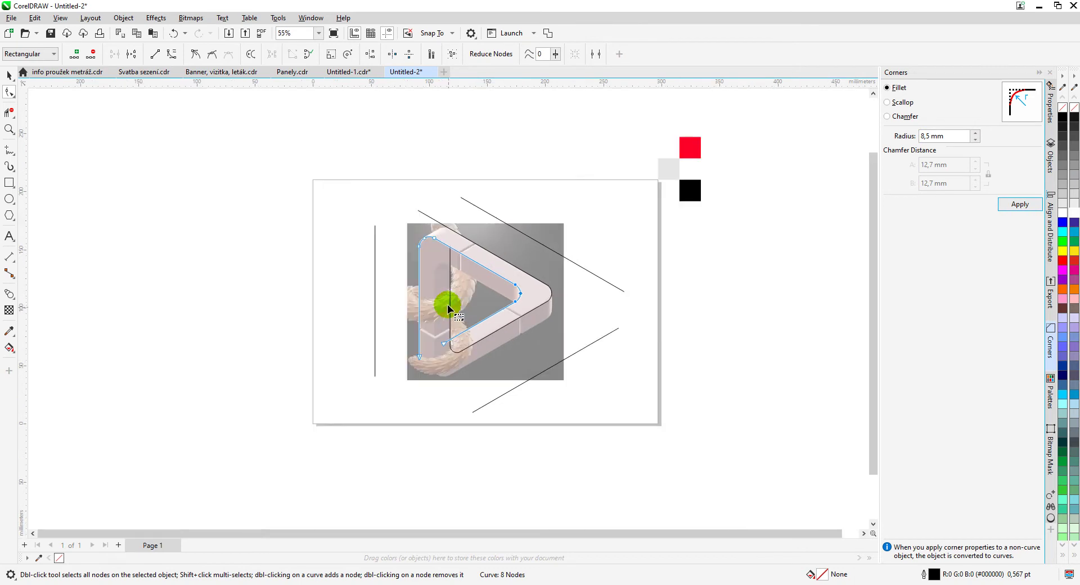
{"action": "scroll", "coordinate": [447, 308], "scroll_direction": "up", "scroll_amount": 1}
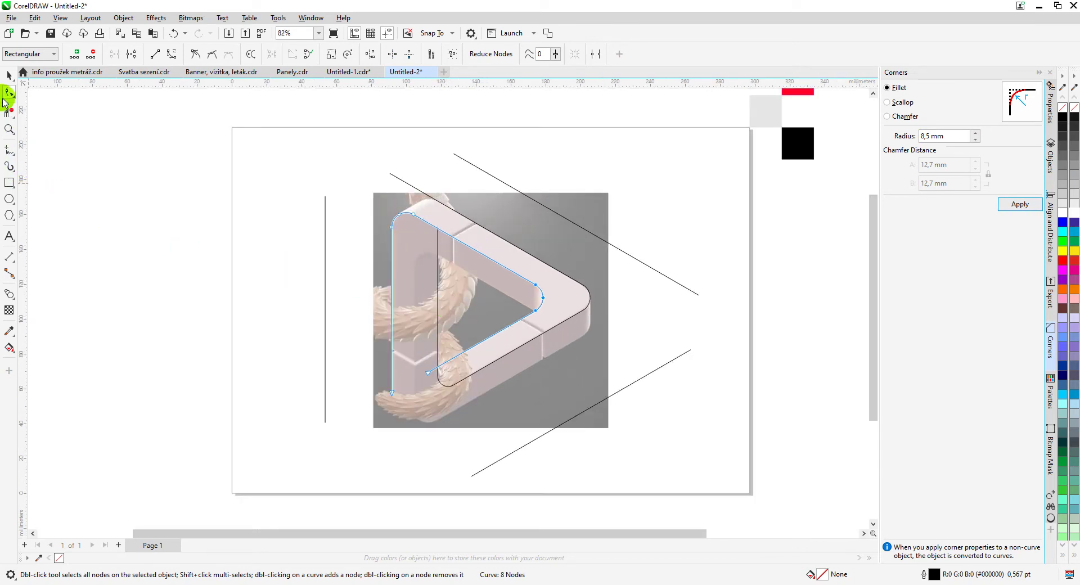
- Place a copy of the vertical guide line on the middle edge of the triangle's left bar, leaving the original in place
{"action": "left_click", "coordinate": [9, 75]}
{"action": "left_click", "coordinate": [132, 196]}
{"action": "left_click", "coordinate": [251, 318]}
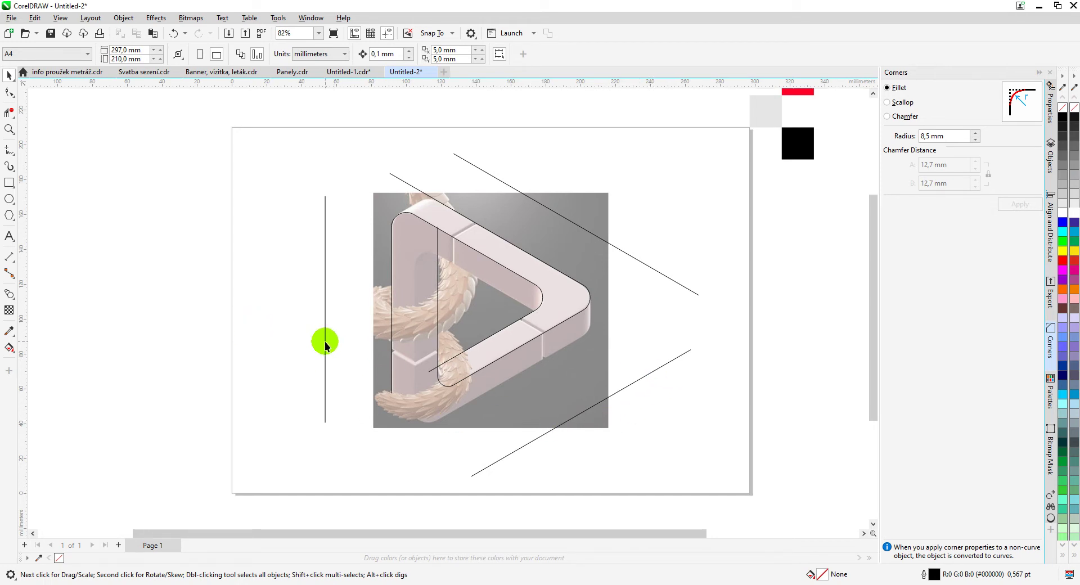
{"action": "left_click_drag", "start_coordinate": [325, 344], "coordinate": [416, 380]}
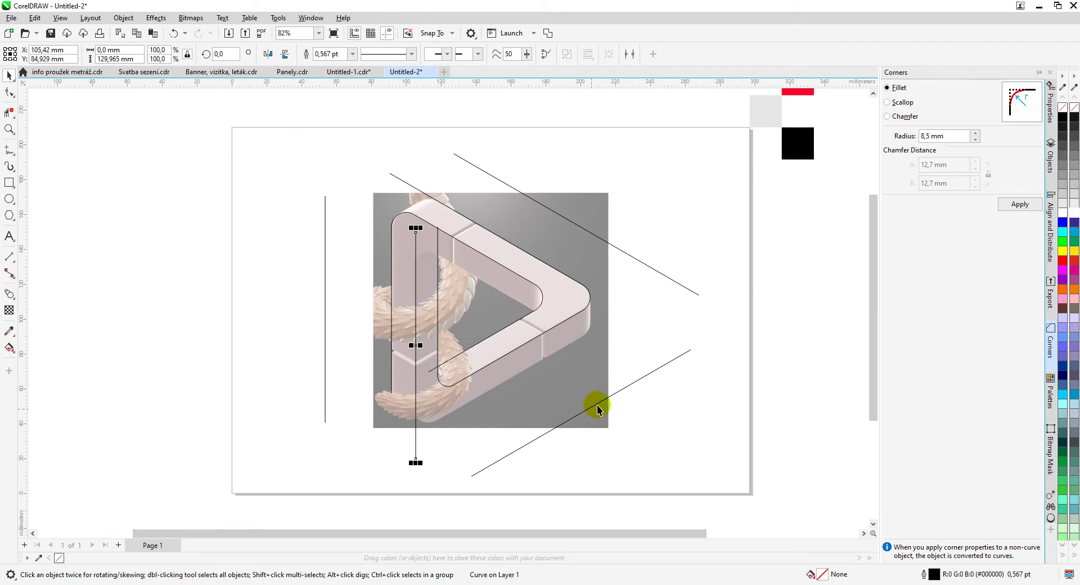
- Place copies of the two outer diagonal guide lines along the lower outer edge and upper inner edge of the triangle
{"action": "left_click_drag", "start_coordinate": [603, 404], "coordinate": [514, 374]}
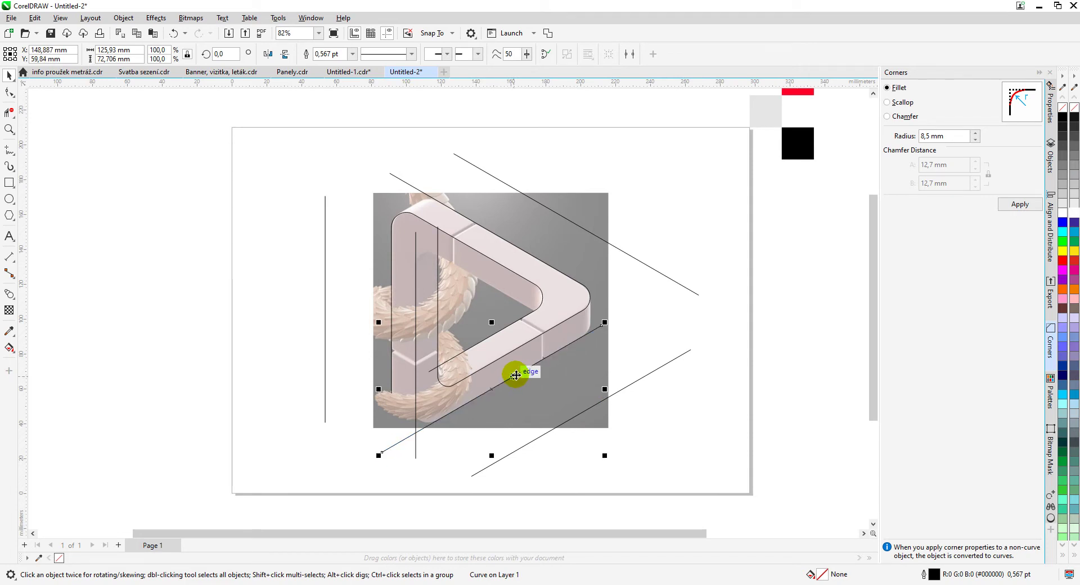
{"action": "left_click_drag", "start_coordinate": [656, 265], "coordinate": [587, 344]}
{"action": "key", "text": "Down"}
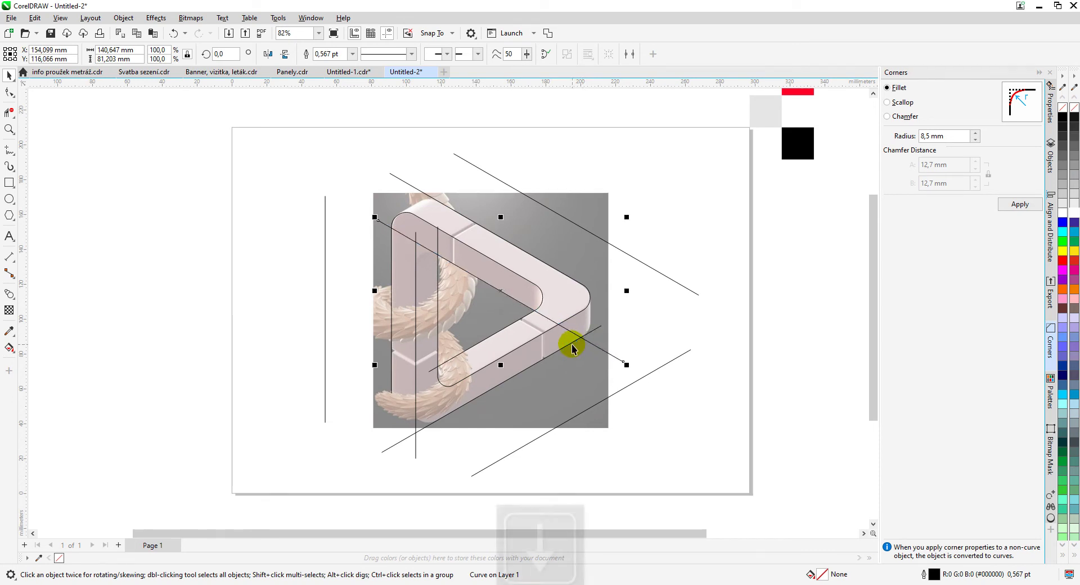
- Trim the copied upper diagonal and vertical lines so their upper-left ends meet at the intersection
{"action": "left_click", "coordinate": [9, 93]}
{"action": "scroll", "coordinate": [447, 308], "scroll_direction": "up", "scroll_amount": 4}
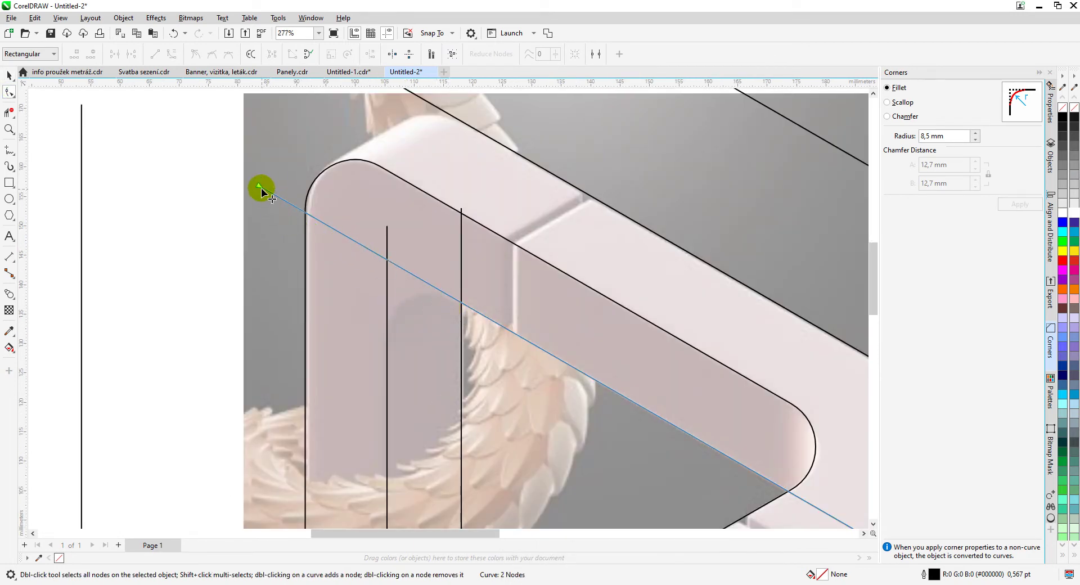
{"action": "left_click_drag", "start_coordinate": [261, 188], "coordinate": [388, 259]}
{"action": "left_click", "coordinate": [387, 232]}
{"action": "scroll", "coordinate": [448, 309], "scroll_direction": "down", "scroll_amount": 1}
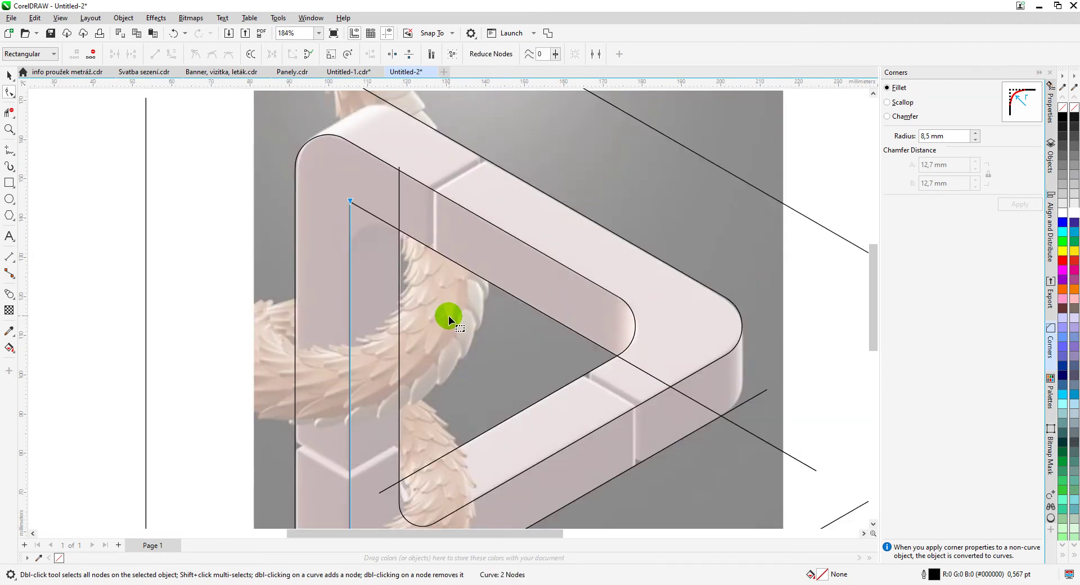
- Shorten the vertical line and the copied lower diagonal so their ends meet at the lower-left intersection
{"action": "scroll", "coordinate": [448, 315], "scroll_direction": "down", "scroll_amount": 1}
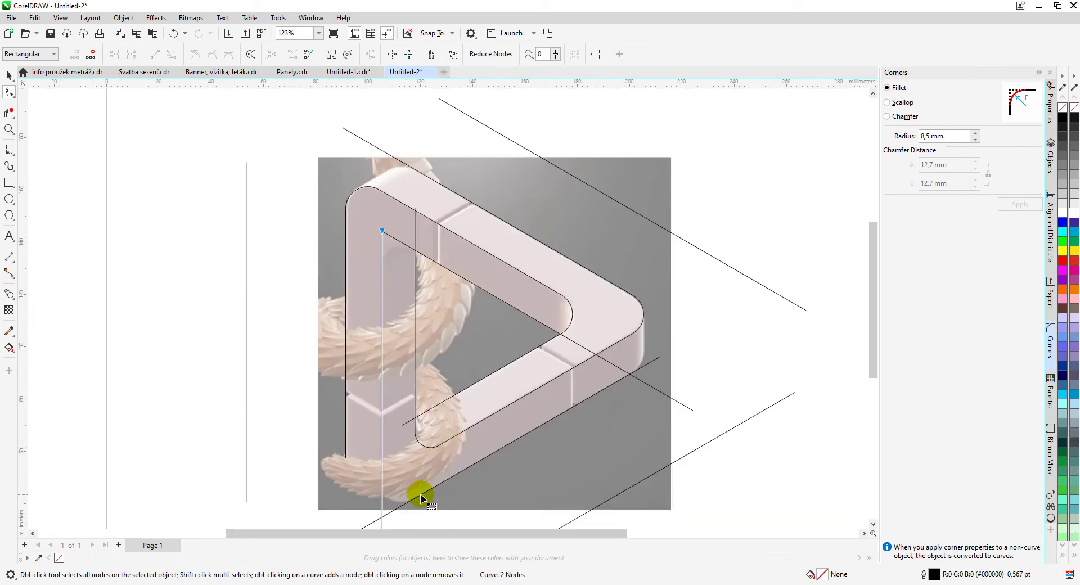
{"action": "scroll", "coordinate": [448, 308], "scroll_direction": "up", "scroll_amount": 1}
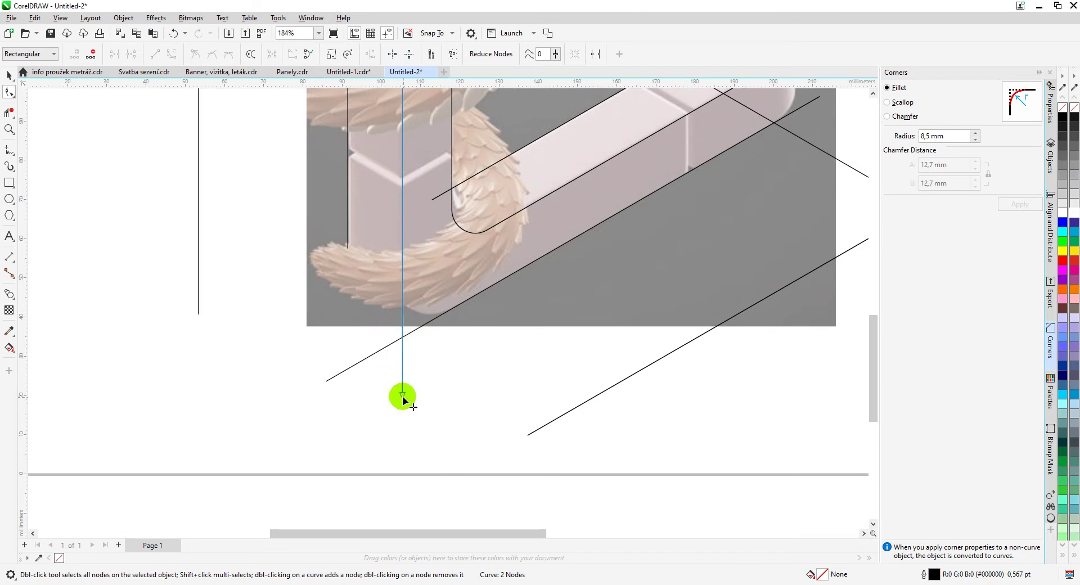
{"action": "left_click_drag", "start_coordinate": [403, 396], "coordinate": [386, 347]}
{"action": "left_click", "coordinate": [386, 346]}
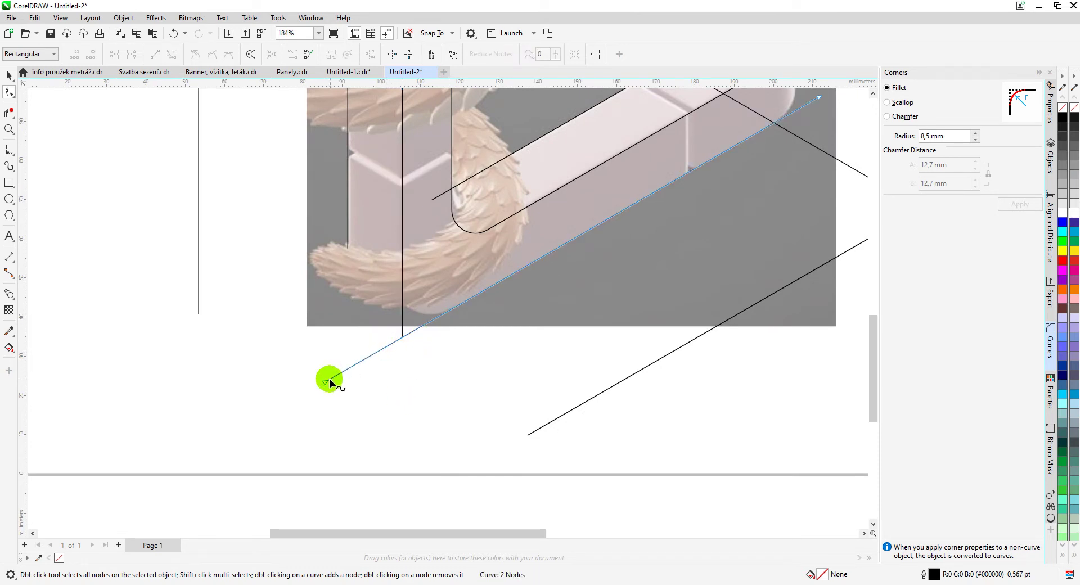
{"action": "left_click_drag", "start_coordinate": [328, 381], "coordinate": [404, 338]}
{"action": "scroll", "coordinate": [428, 321], "scroll_direction": "down", "scroll_amount": 2}
{"action": "scroll", "coordinate": [438, 277], "scroll_direction": "up", "scroll_amount": 2}
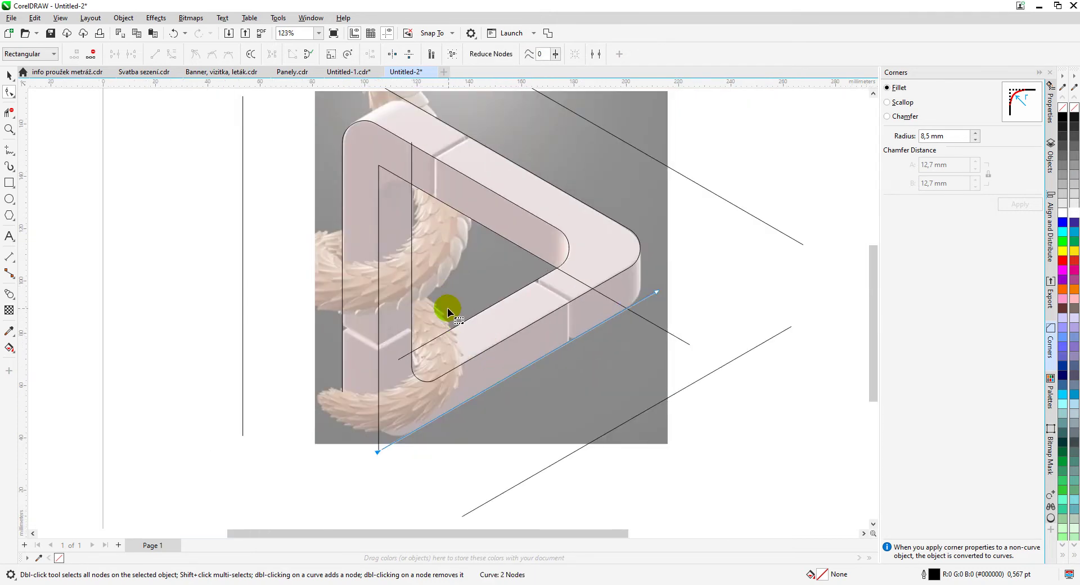
- Combine the copied vertical line and the two copied diagonal lines into a single curve
{"action": "left_click", "coordinate": [9, 75]}
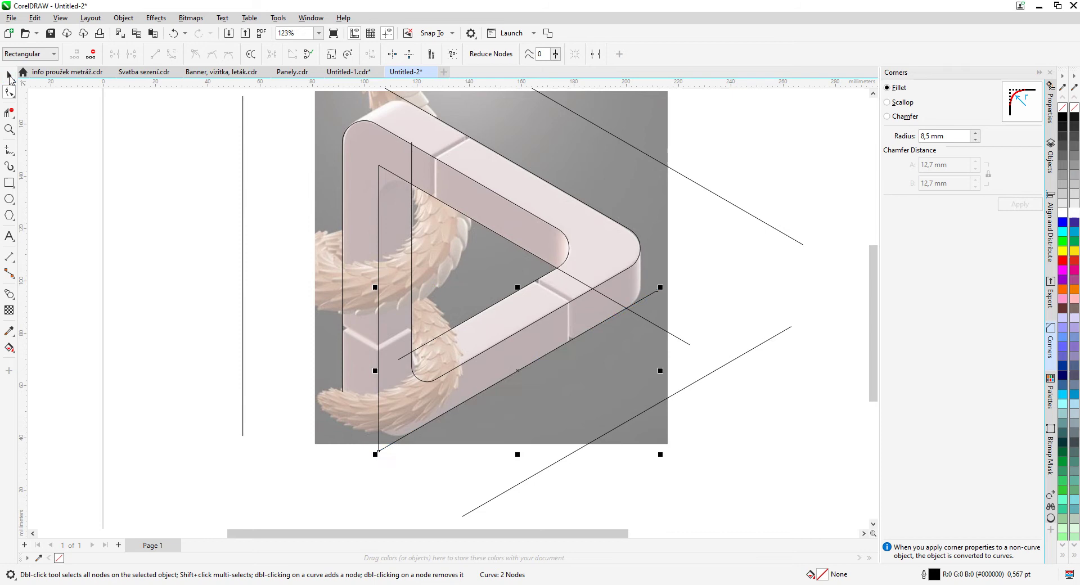
{"action": "left_click", "coordinate": [667, 330]}
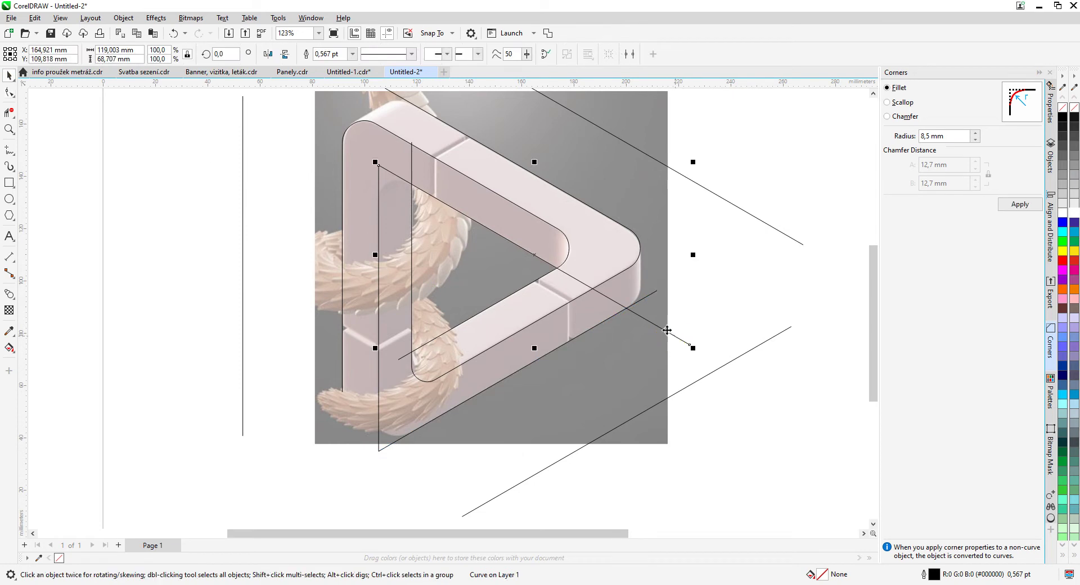
{"action": "left_click", "coordinate": [378, 198], "text": "shift"}
{"action": "left_click", "coordinate": [422, 429], "text": "shift"}
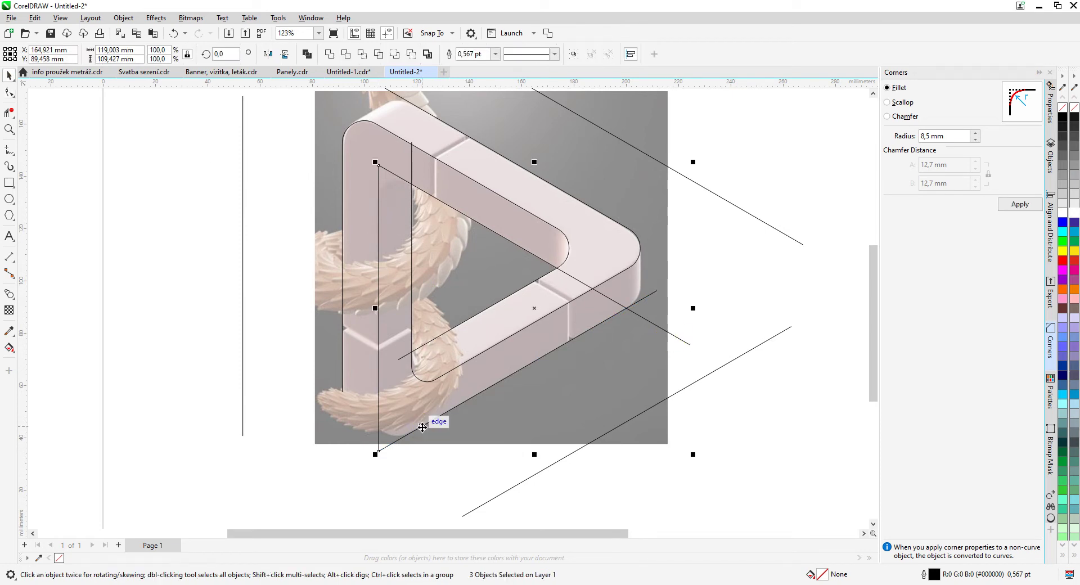
{"action": "left_click", "coordinate": [306, 53]}
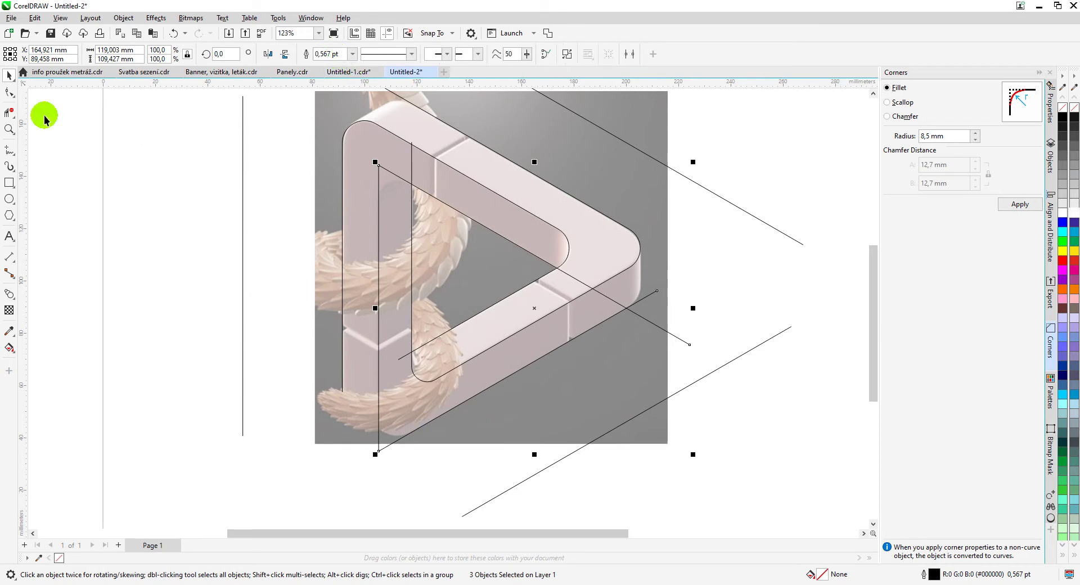
- Join the overlapping end nodes of the combined curve at its upper-left and lower-left corners
{"action": "left_click", "coordinate": [10, 93]}
{"action": "left_click_drag", "start_coordinate": [360, 146], "coordinate": [386, 180]}
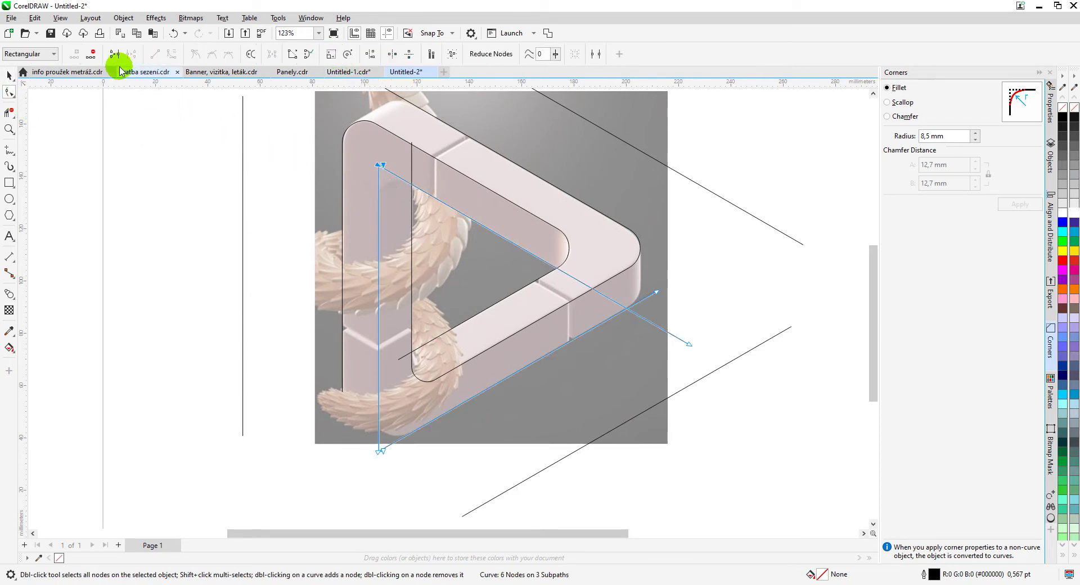
{"action": "left_click_drag", "start_coordinate": [362, 415], "coordinate": [400, 464]}
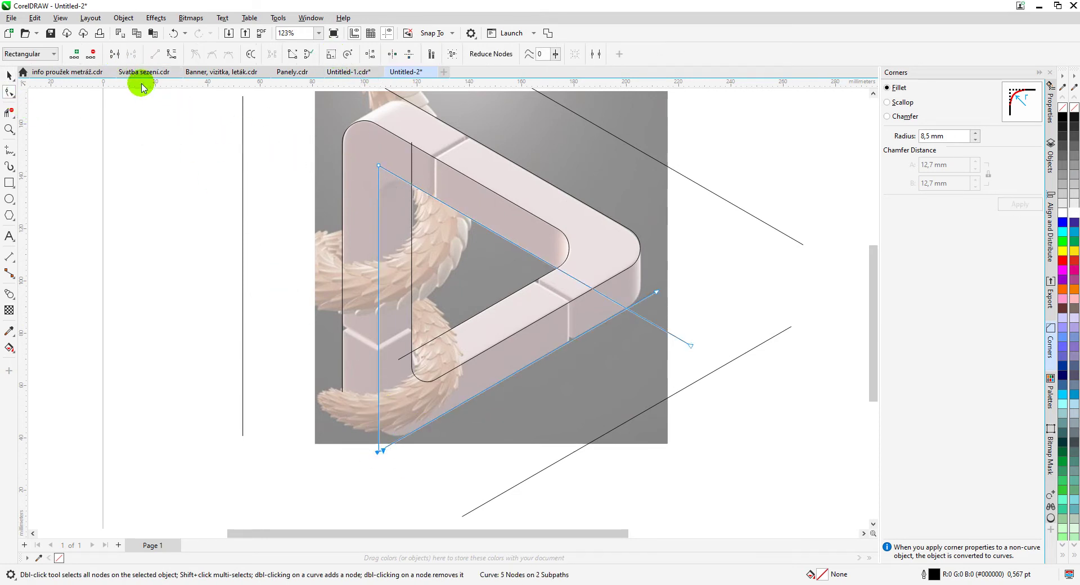
{"action": "left_click", "coordinate": [115, 54]}
{"action": "left_click", "coordinate": [117, 58]}
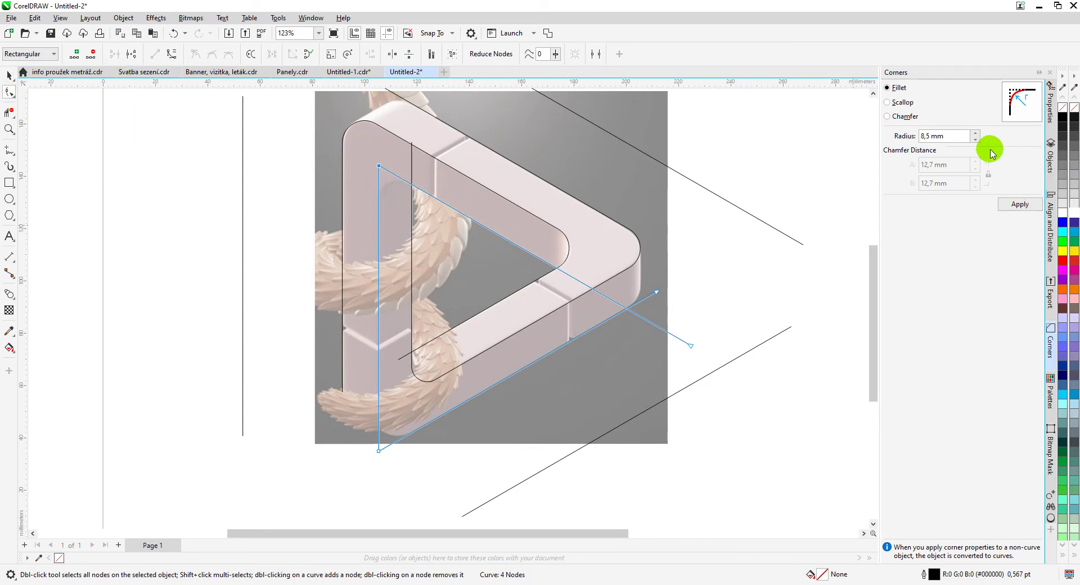
- Fillet the combined curve's upper-left and lower-left corners with an 8,5 mm radius
{"action": "left_click", "coordinate": [975, 140]}
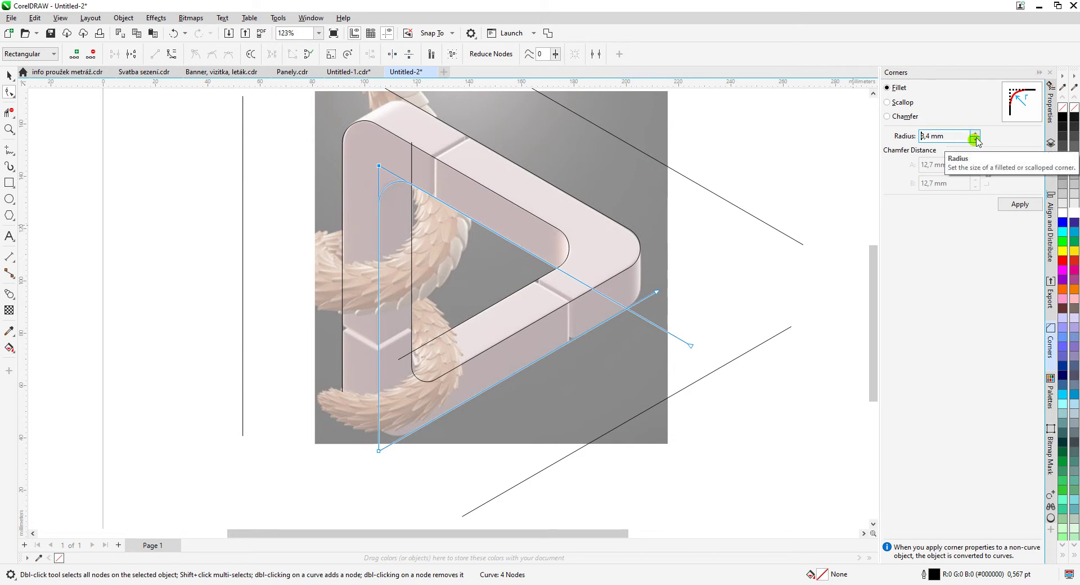
{"action": "left_click", "coordinate": [976, 133]}
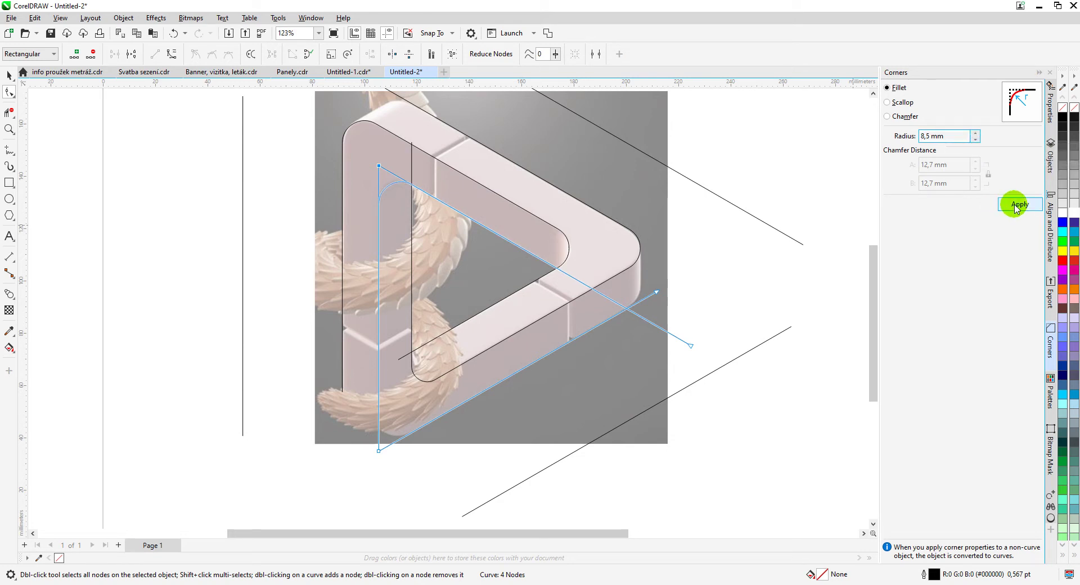
{"action": "left_click", "coordinate": [1016, 206]}
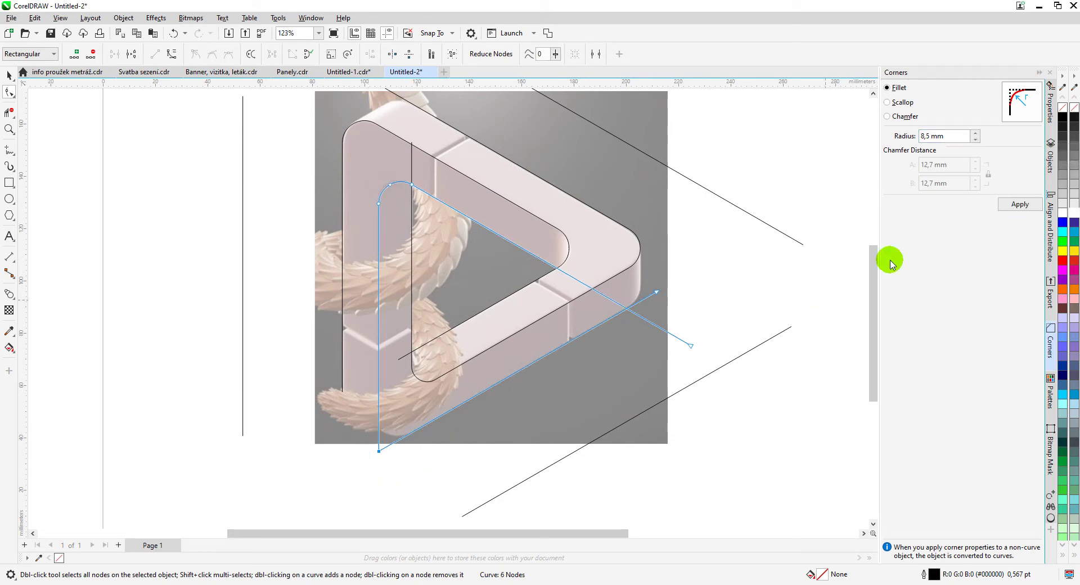
{"action": "left_click", "coordinate": [975, 138]}
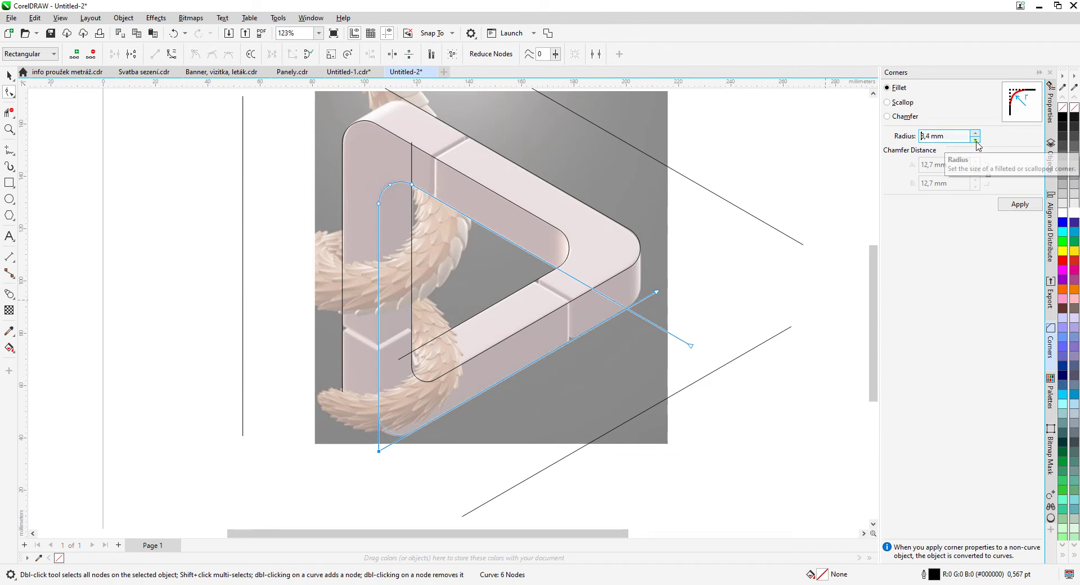
{"action": "left_click", "coordinate": [1021, 204]}
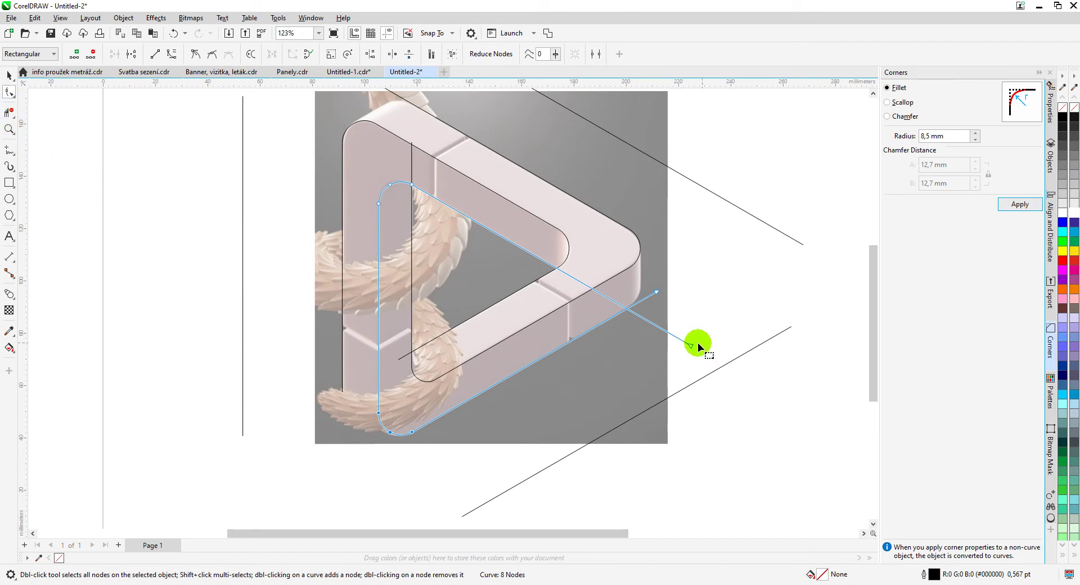
- Shorten the overshooting upper diagonal, inner lower diagonal and inner vertical ends to the neighbouring edges they meet around the triangle's opening
{"action": "left_click_drag", "start_coordinate": [693, 345], "coordinate": [558, 268]}
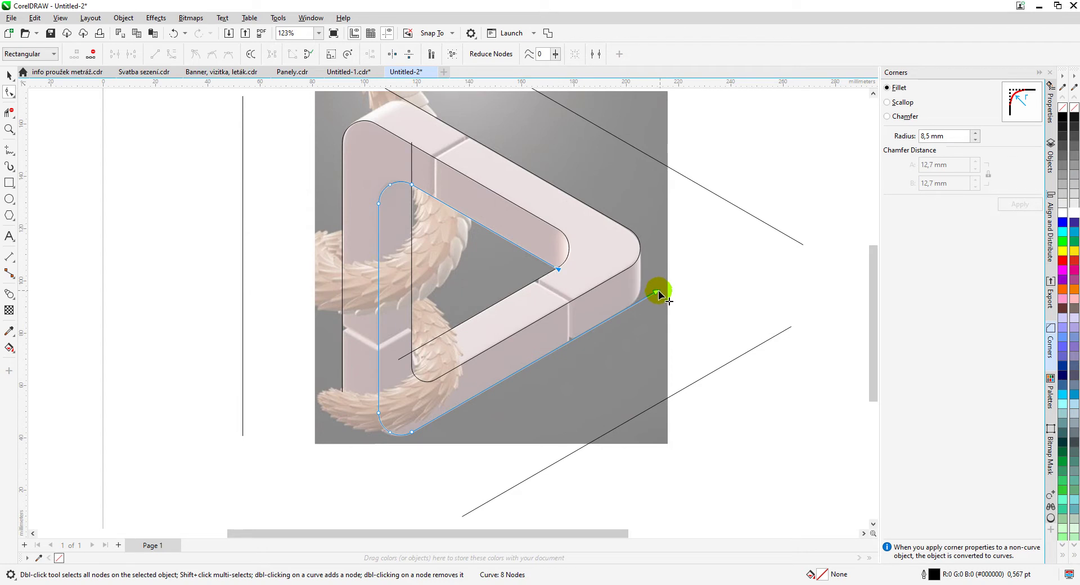
{"action": "left_click", "coordinate": [458, 341]}
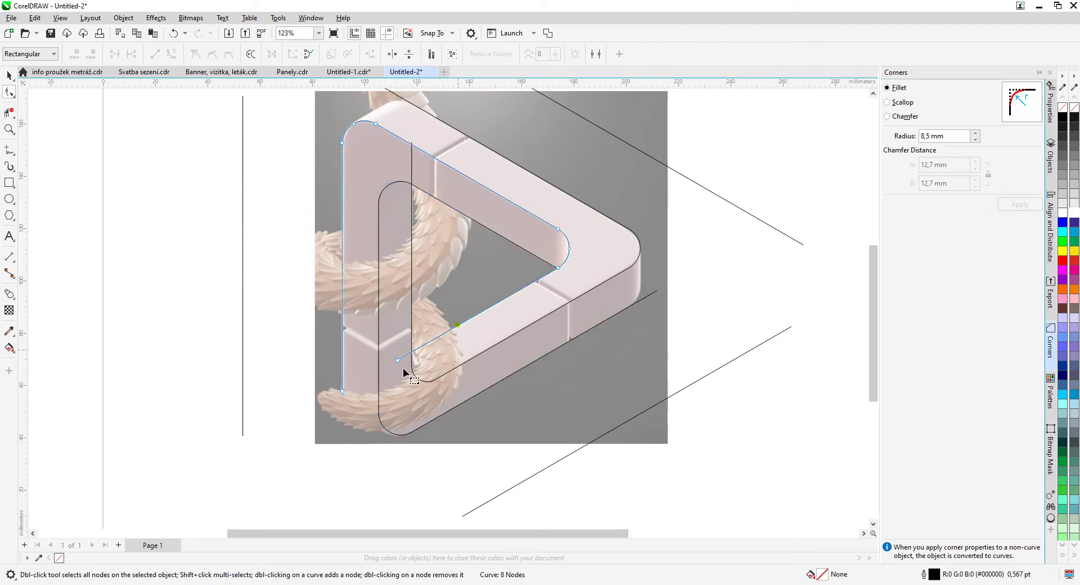
{"action": "left_click_drag", "start_coordinate": [398, 359], "coordinate": [410, 355]}
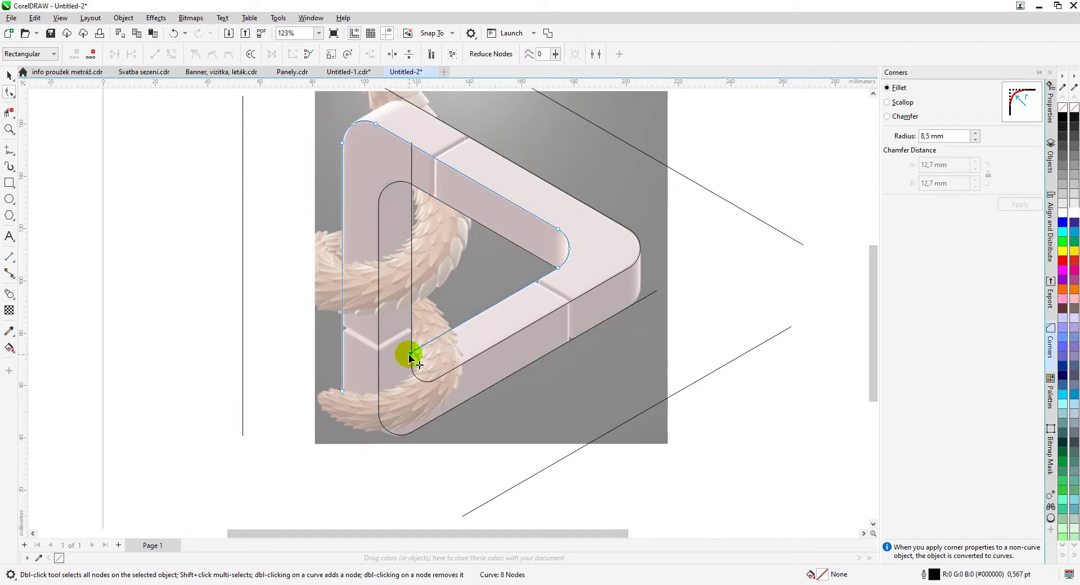
{"action": "left_click", "coordinate": [414, 201]}
{"action": "left_click_drag", "start_coordinate": [411, 144], "coordinate": [413, 183]}
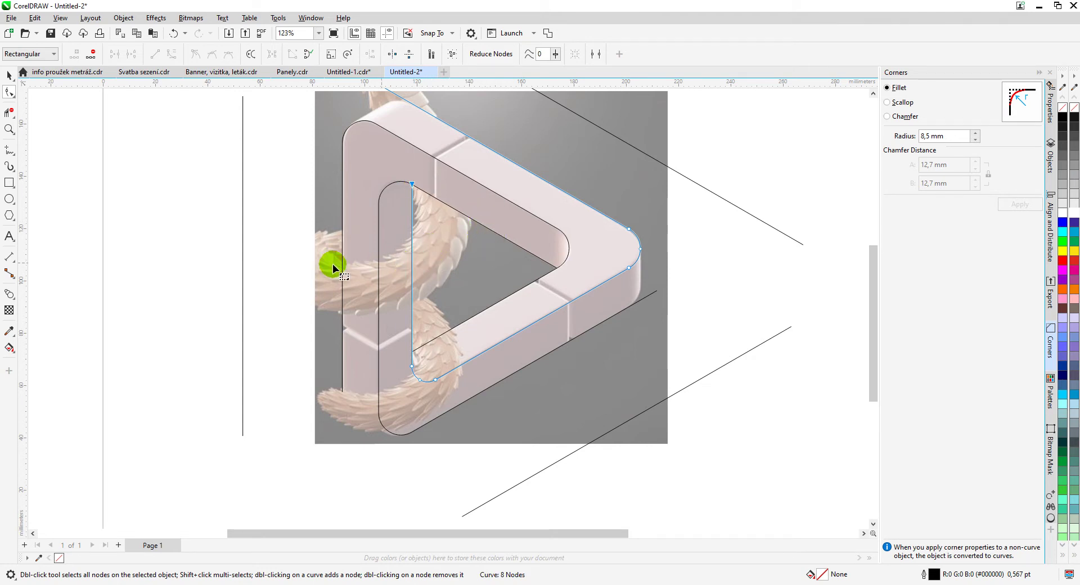
- Copy the spare vertical guide line to the triangle's far right edge, aligned tangent to the front face's outer rounded corner
{"action": "left_click", "coordinate": [9, 75]}
{"action": "left_click", "coordinate": [139, 301]}
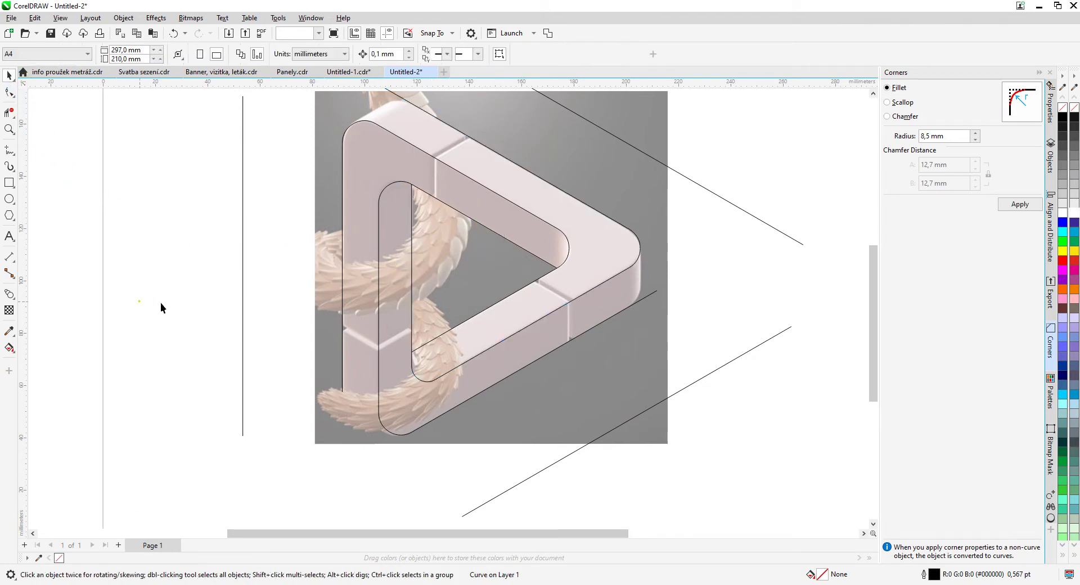
{"action": "left_click", "coordinate": [243, 303]}
{"action": "left_click_drag", "start_coordinate": [242, 302], "coordinate": [642, 301]}
{"action": "scroll", "coordinate": [631, 271], "scroll_direction": "up", "scroll_amount": 5}
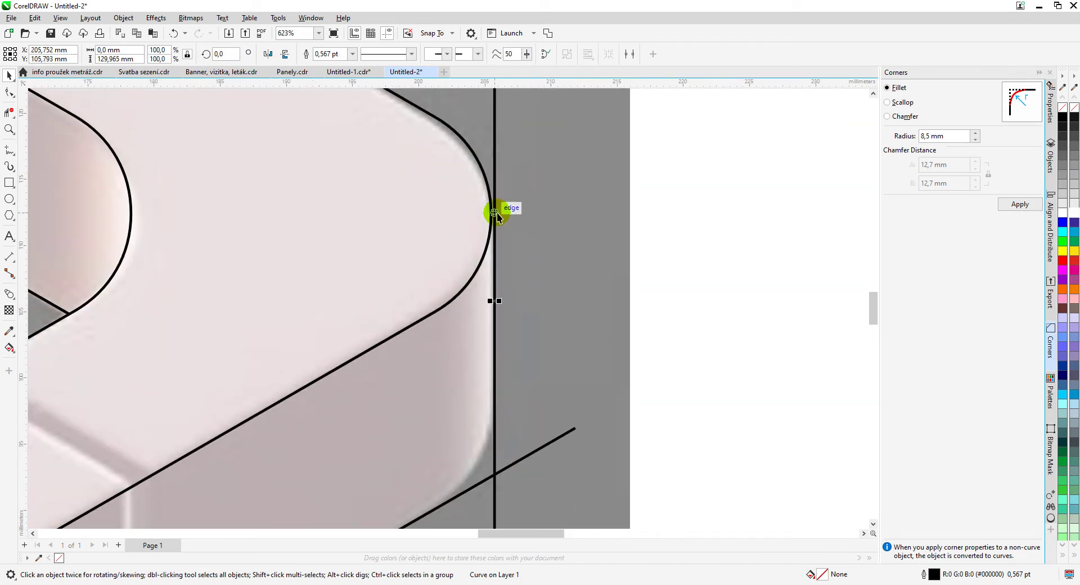
{"action": "left_click_drag", "start_coordinate": [497, 212], "coordinate": [492, 216]}
- Shorten the copied vertical line so it runs from the rounded right corner to just below the outer lower diagonal
{"action": "scroll", "coordinate": [448, 308], "scroll_direction": "down", "scroll_amount": 5}
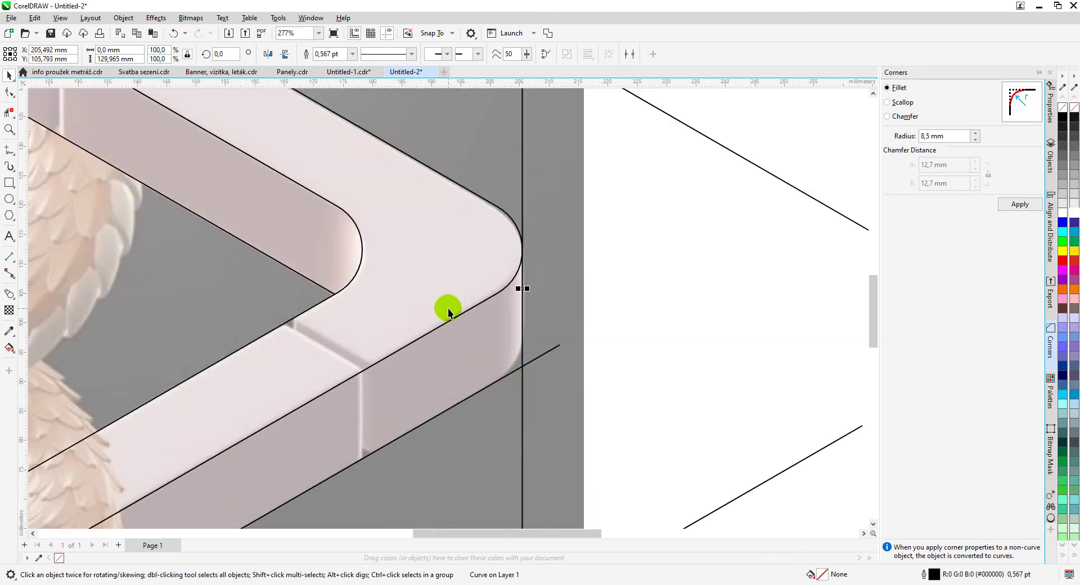
{"action": "left_click", "coordinate": [10, 93]}
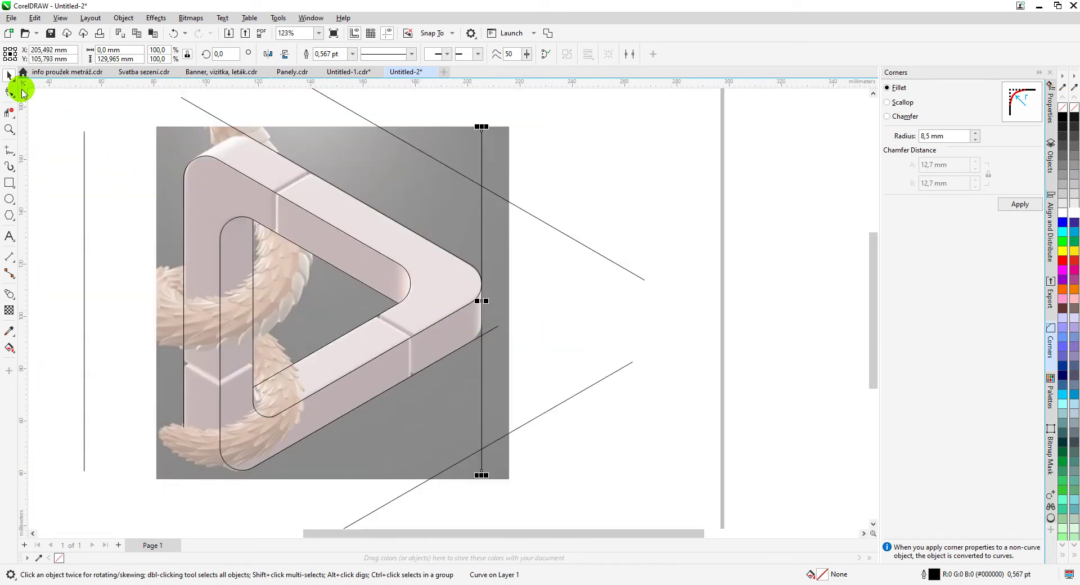
{"action": "left_click", "coordinate": [482, 131]}
{"action": "left_click_drag", "start_coordinate": [482, 131], "coordinate": [482, 282]}
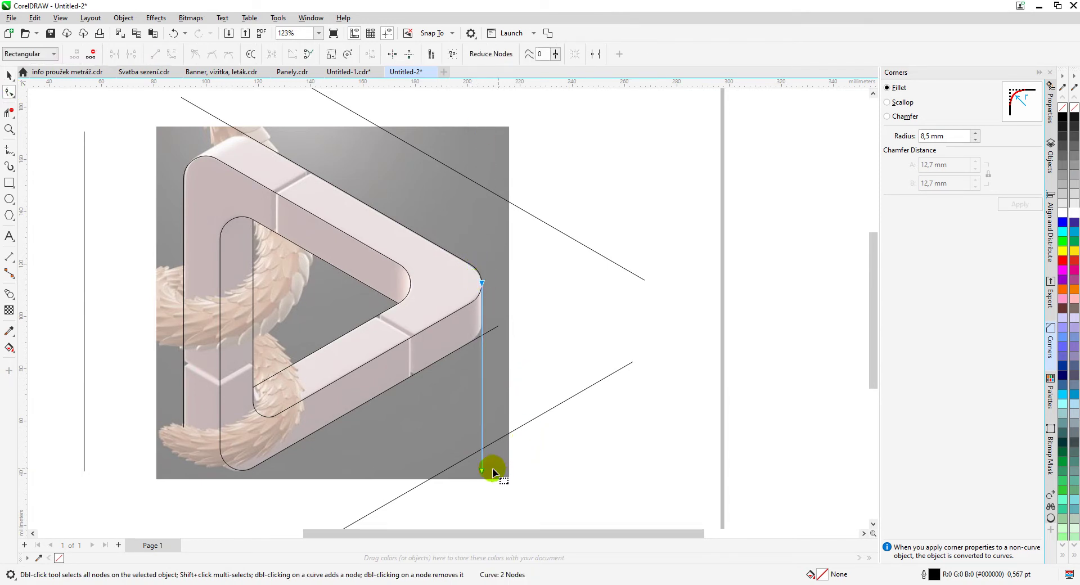
{"action": "left_click_drag", "start_coordinate": [484, 472], "coordinate": [488, 348]}
- Combine the short right vertical line with the curve containing the outer lower diagonal
{"action": "scroll", "coordinate": [470, 325], "scroll_direction": "up", "scroll_amount": 5}
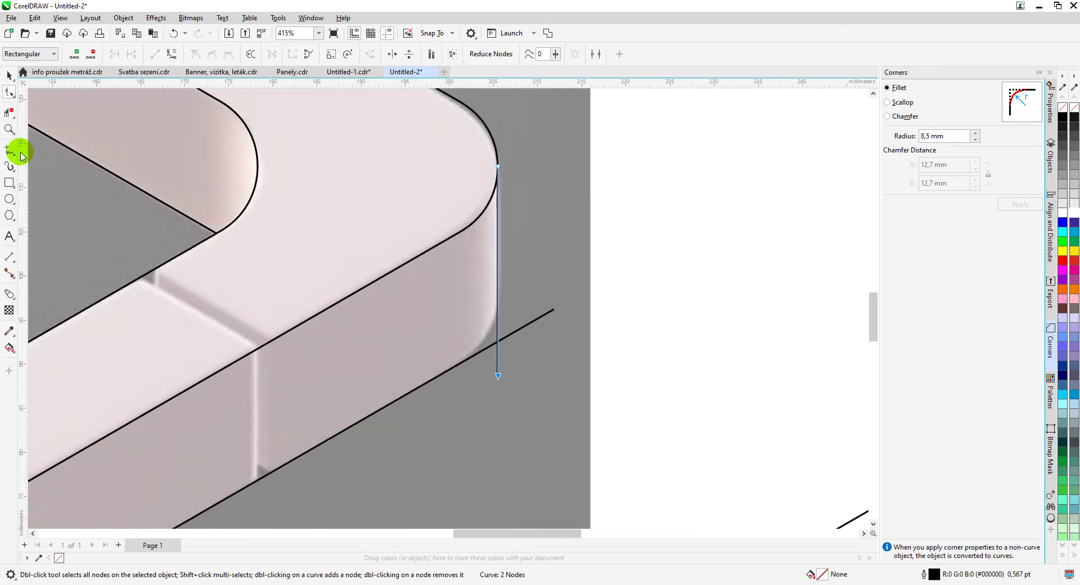
{"action": "left_click", "coordinate": [9, 75]}
{"action": "left_click", "coordinate": [527, 323]}
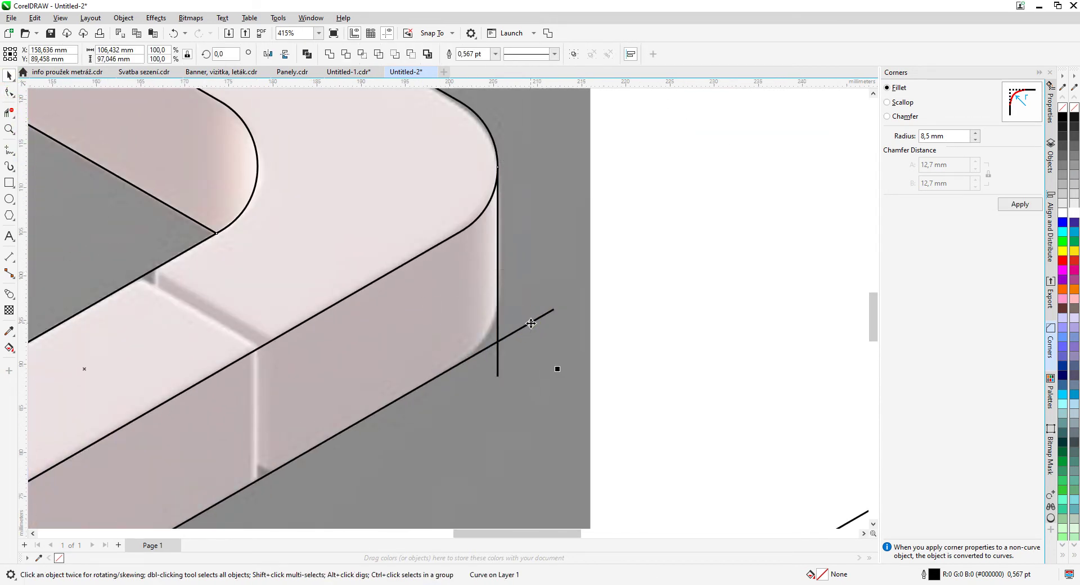
{"action": "left_click", "coordinate": [307, 54]}
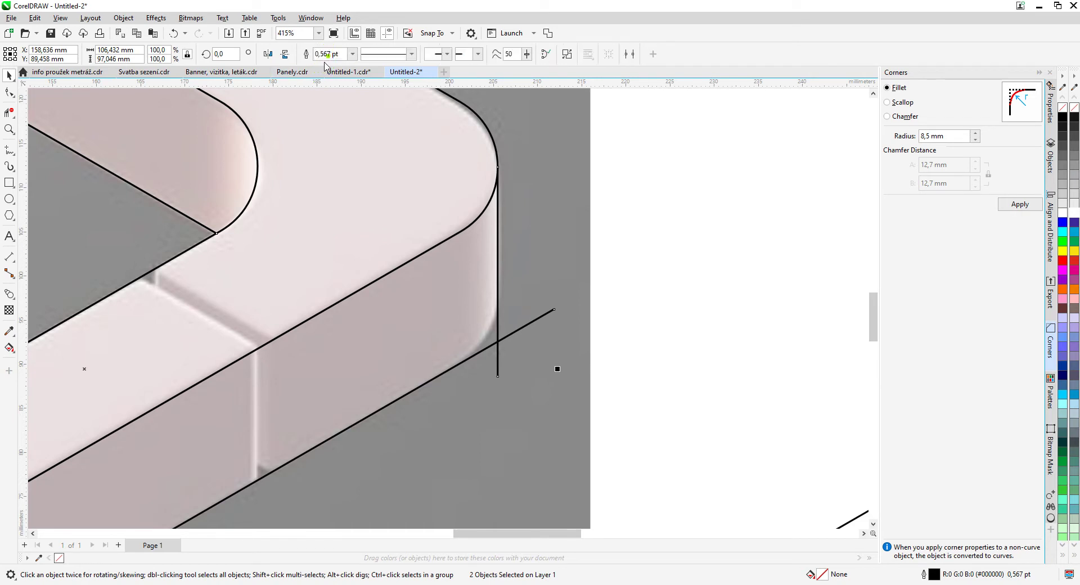
- Move the ends of the outer lower diagonal and the right vertical line to their intersection and join them there
{"action": "left_click", "coordinate": [7, 92]}
{"action": "left_click", "coordinate": [554, 311]}
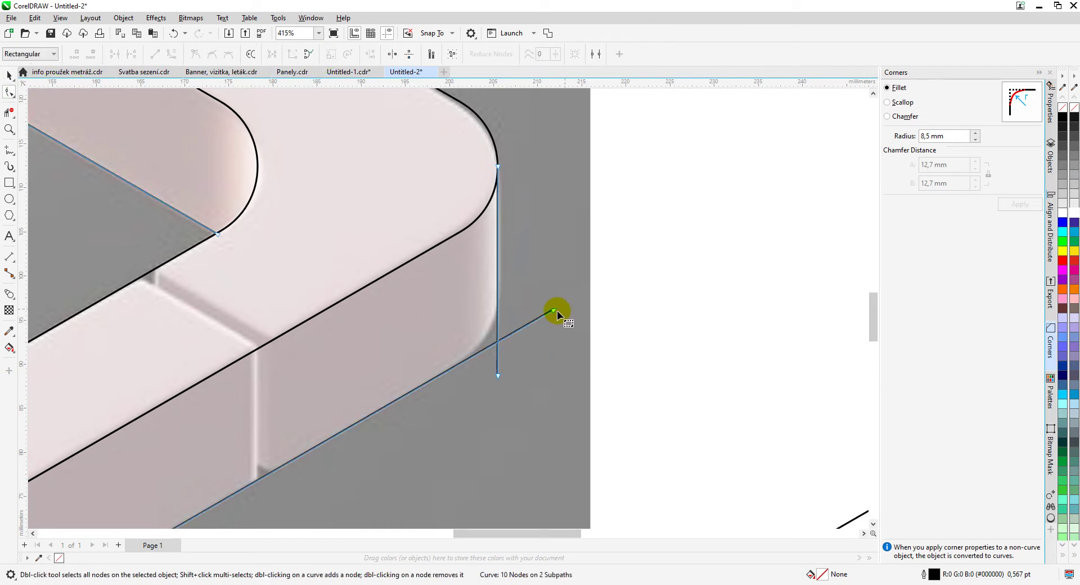
{"action": "left_click_drag", "start_coordinate": [555, 311], "coordinate": [498, 343]}
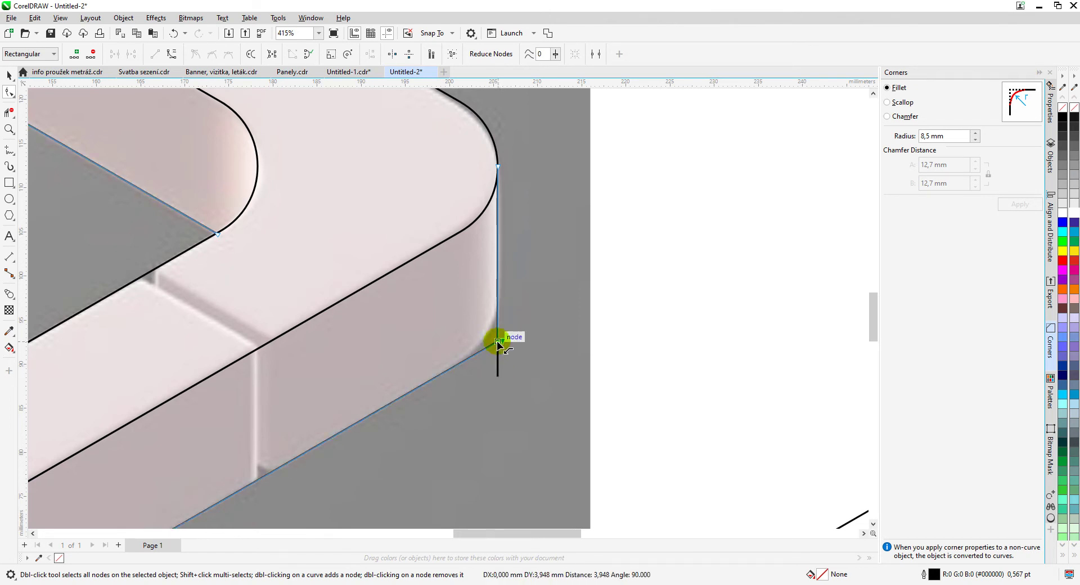
- Fillet the lower-right corner of the joined curve with an 8,5 mm radius
{"action": "left_click", "coordinate": [975, 140]}
{"action": "left_click", "coordinate": [976, 133]}
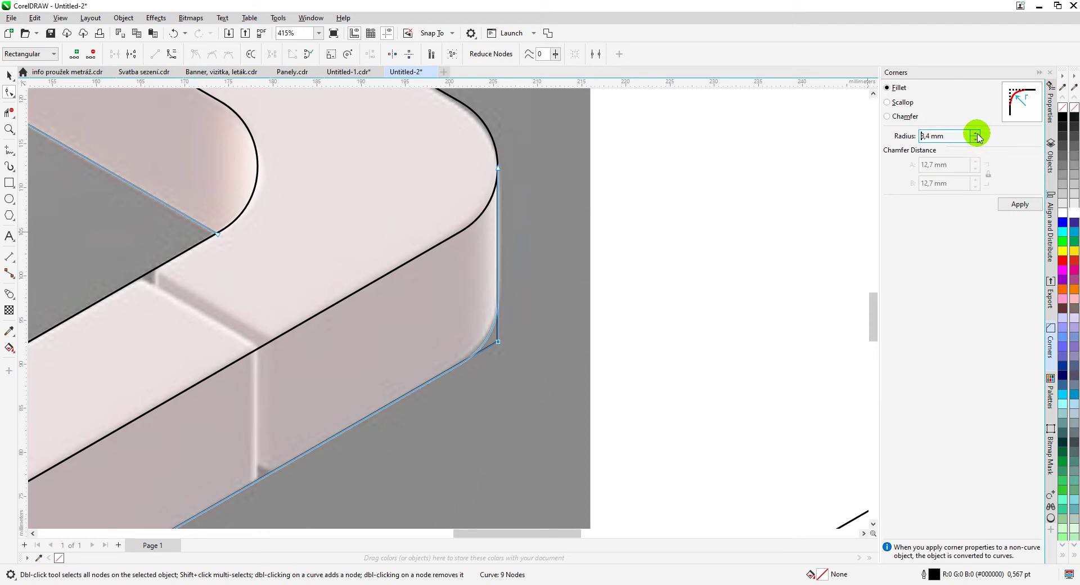
{"action": "left_click", "coordinate": [1013, 204]}
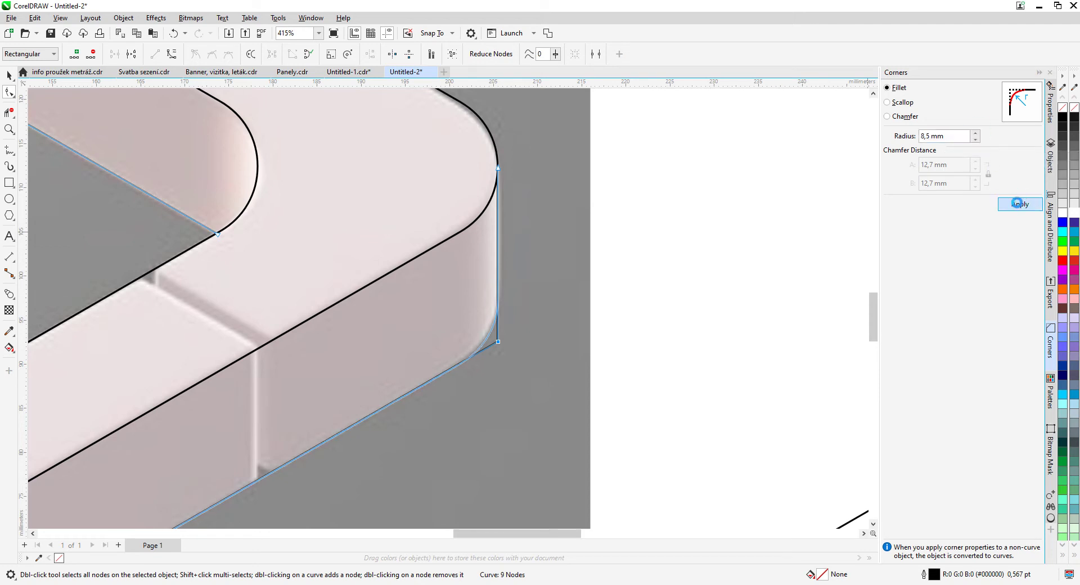
- Draw a straight line about 23 mm wide and 13 mm high from the upper-left rounded corner's node, rising past the outer upper diagonal
{"action": "scroll", "coordinate": [471, 296], "scroll_direction": "down", "scroll_amount": 2}
{"action": "scroll", "coordinate": [447, 308], "scroll_direction": "down", "scroll_amount": 3}
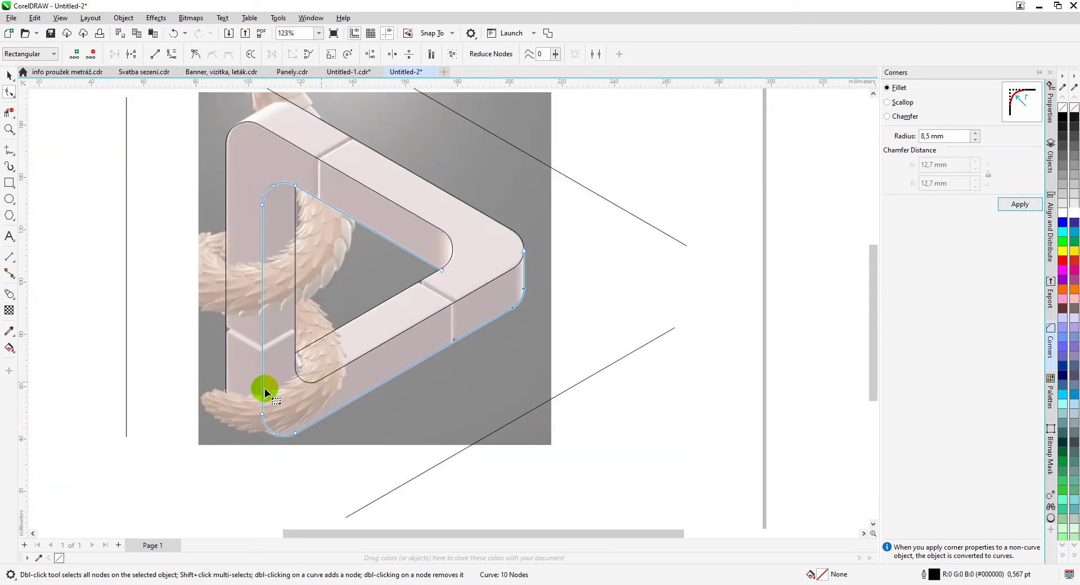
{"action": "scroll", "coordinate": [256, 133], "scroll_direction": "up", "scroll_amount": 3}
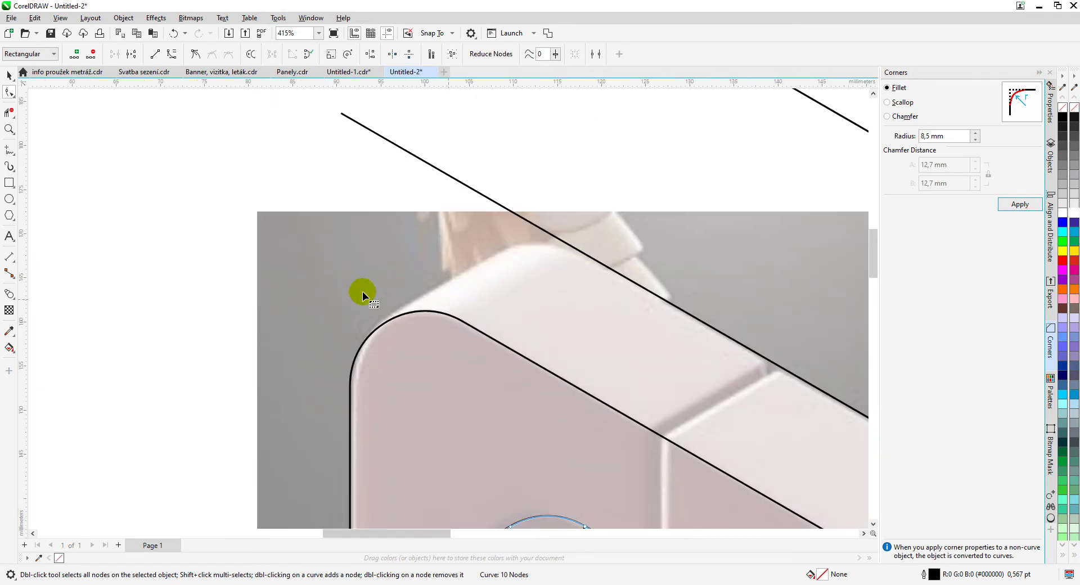
{"action": "left_click", "coordinate": [9, 77]}
{"action": "scroll", "coordinate": [369, 233], "scroll_direction": "down", "scroll_amount": 1}
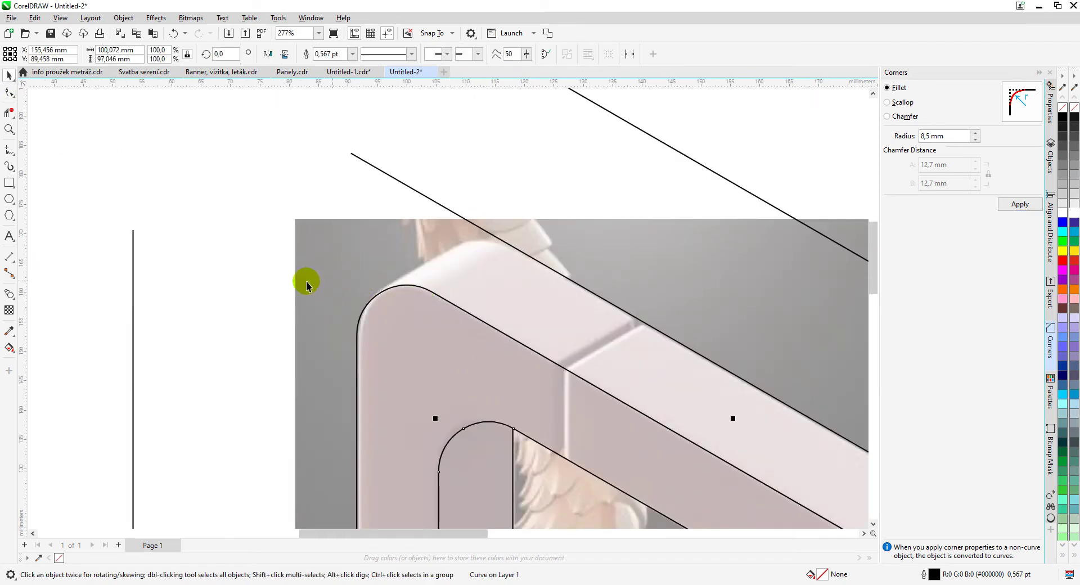
{"action": "left_click", "coordinate": [9, 149]}
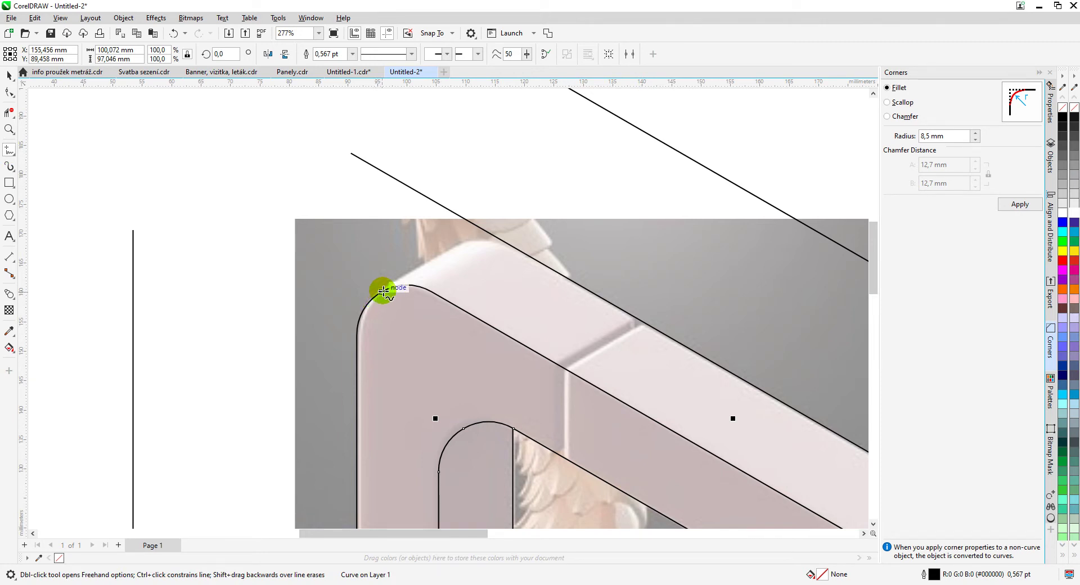
{"action": "left_click", "coordinate": [383, 291]}
{"action": "left_click", "coordinate": [518, 213]}
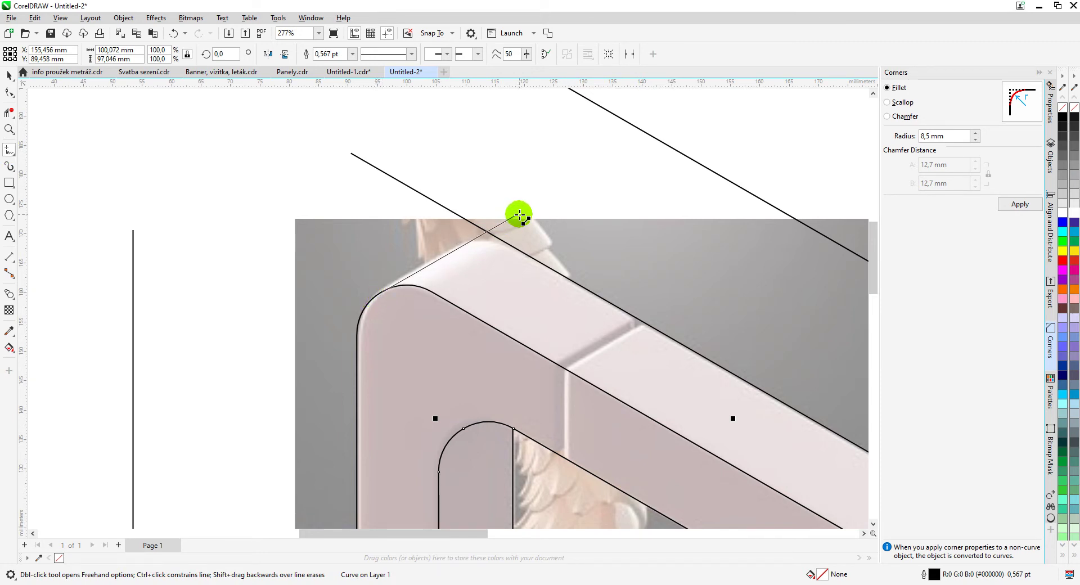
{"action": "left_click", "coordinate": [520, 212]}
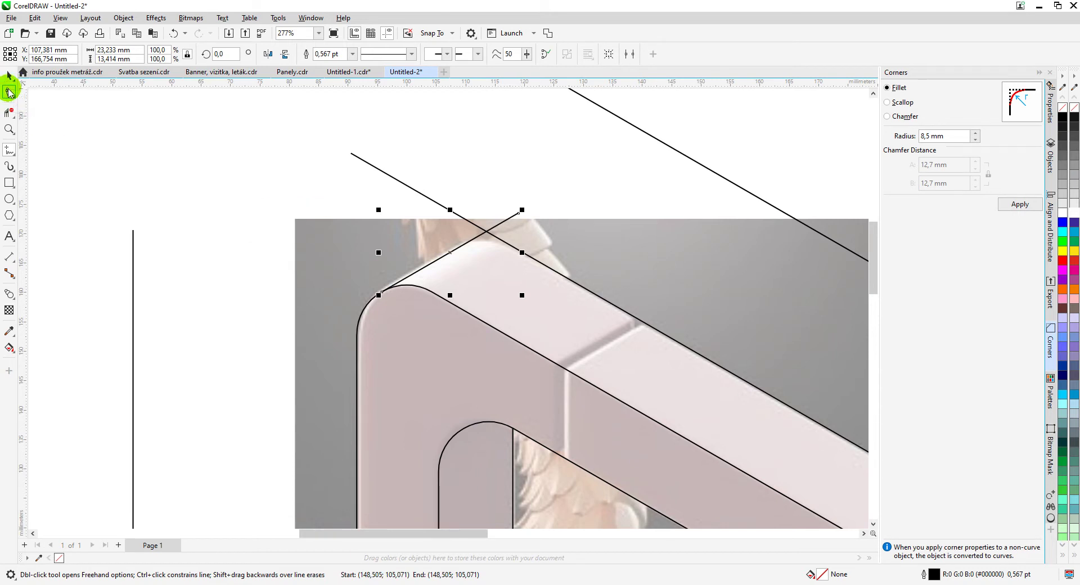
- Delete the overhanging segments of the new line and the outer upper diagonal beyond their intersection
{"action": "left_click", "coordinate": [10, 112]}
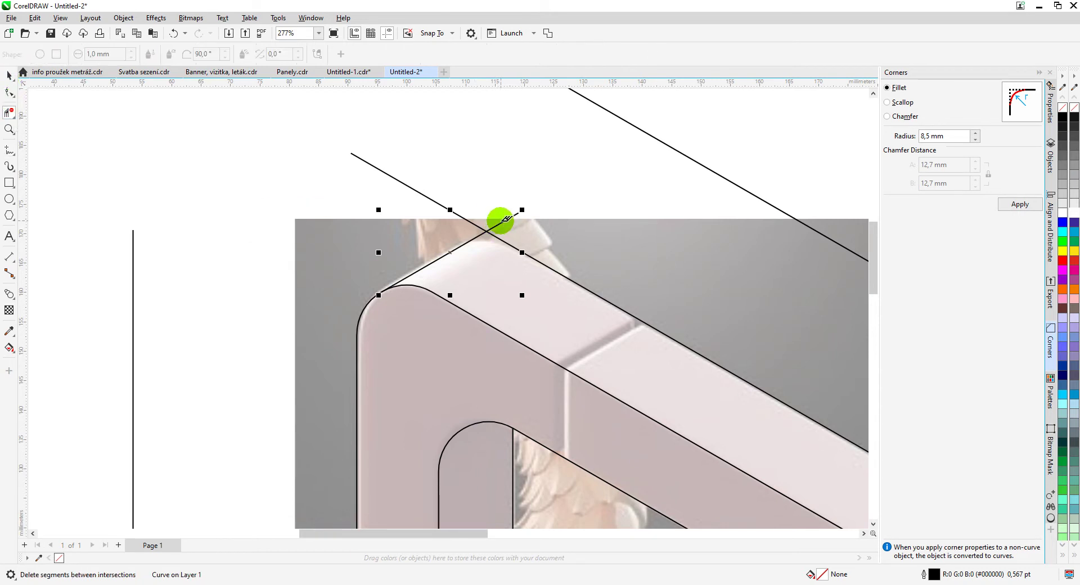
{"action": "left_click", "coordinate": [512, 216]}
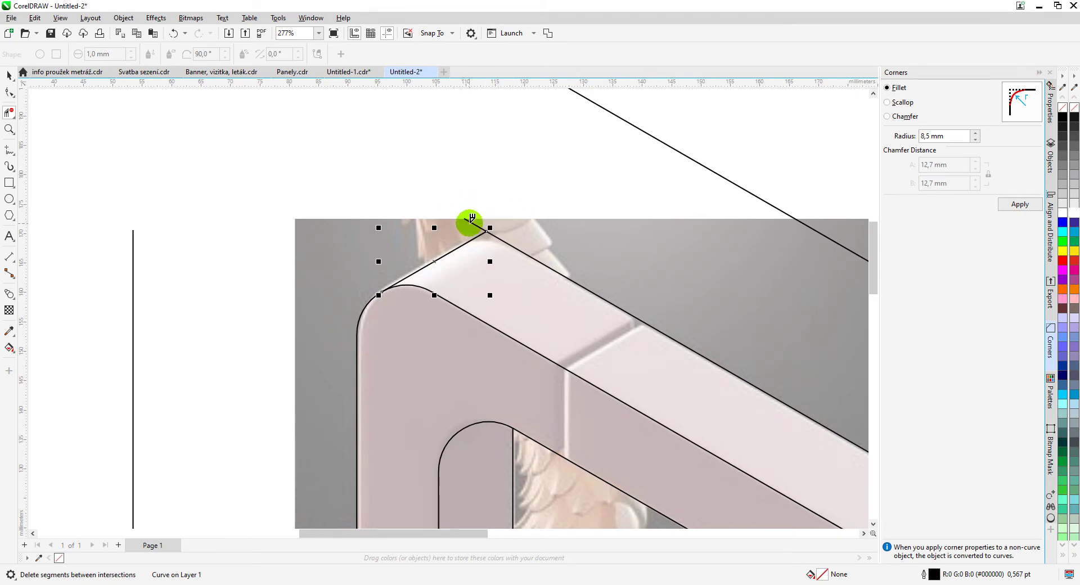
{"action": "left_click", "coordinate": [9, 75]}
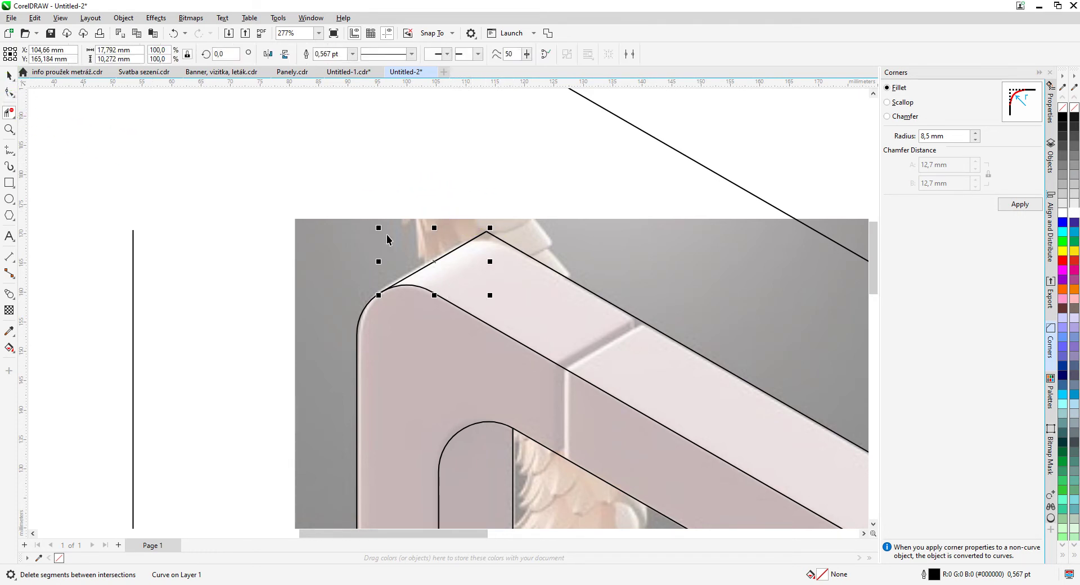
- Combine the short top edge line with the outer upper diagonal's curve and join their end nodes at the peak
{"action": "left_click", "coordinate": [498, 245]}
{"action": "left_click", "coordinate": [503, 243], "text": "shift"}
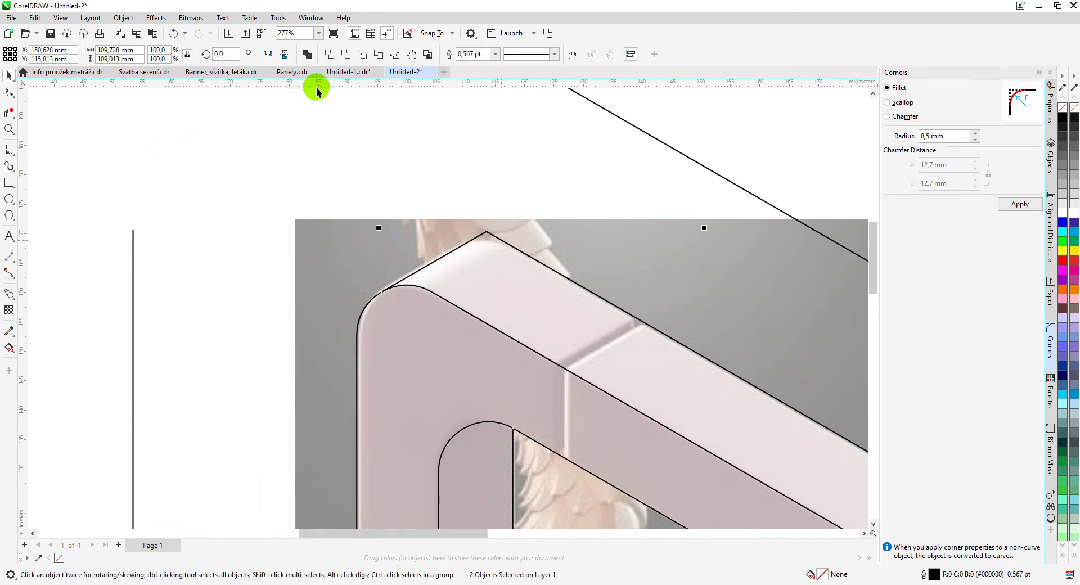
{"action": "left_click", "coordinate": [9, 92]}
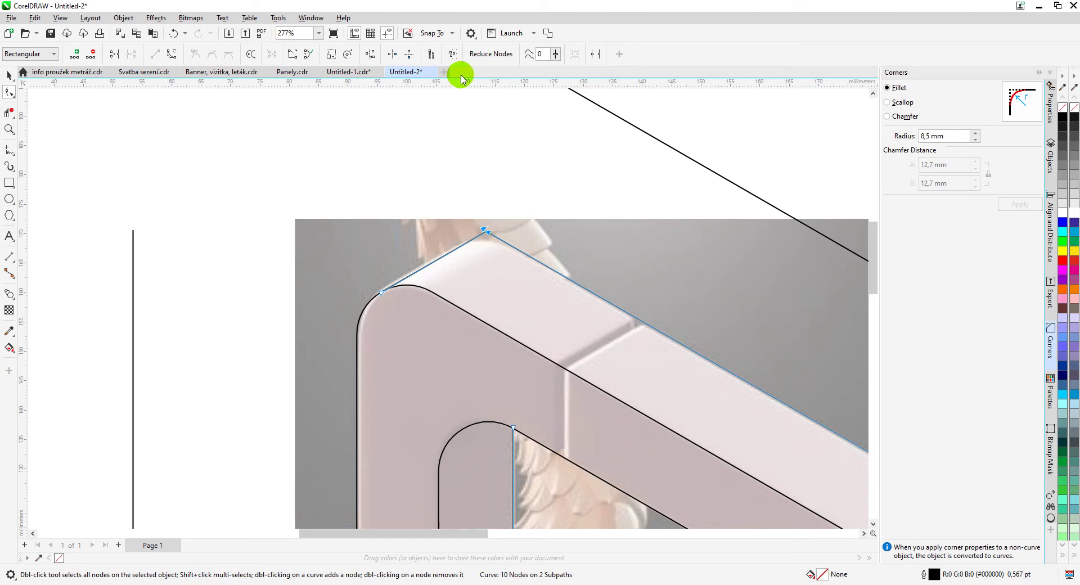
{"action": "left_click", "coordinate": [114, 53]}
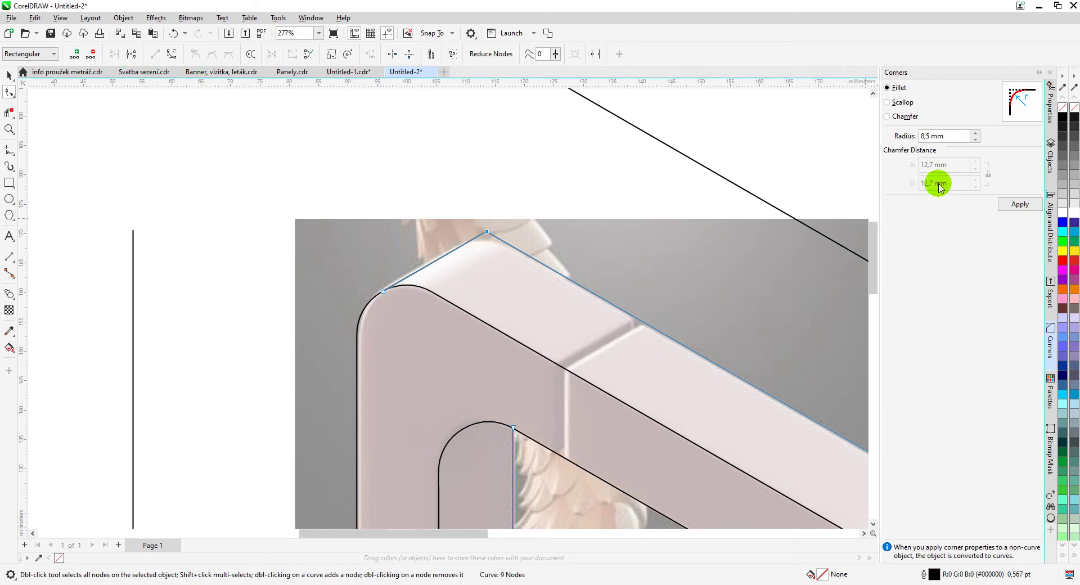
- Fillet the joined curve's top corner with an 8,5 mm radius
{"action": "left_click", "coordinate": [975, 140]}
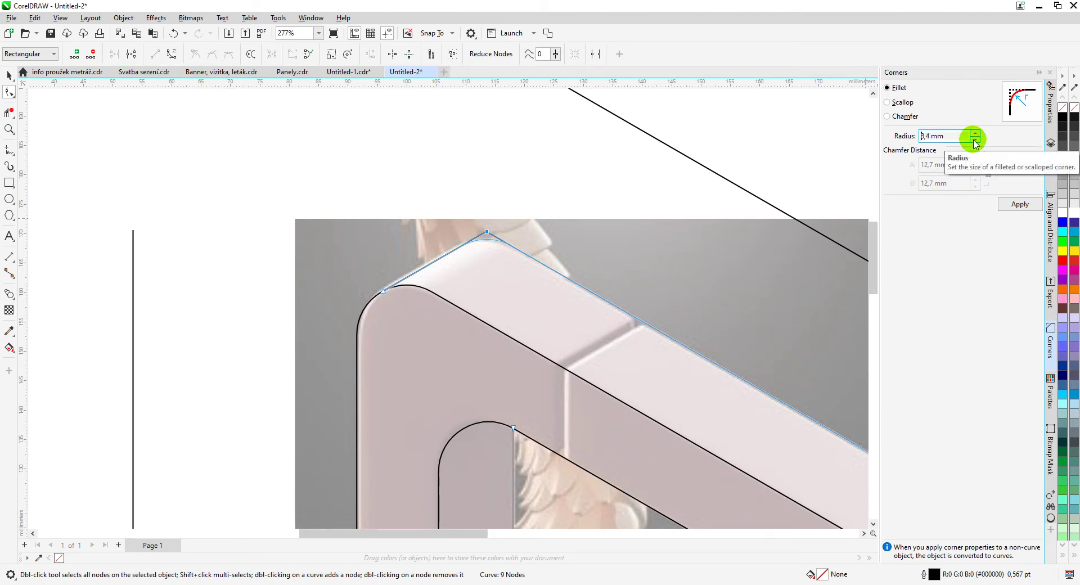
{"action": "left_click", "coordinate": [1018, 206]}
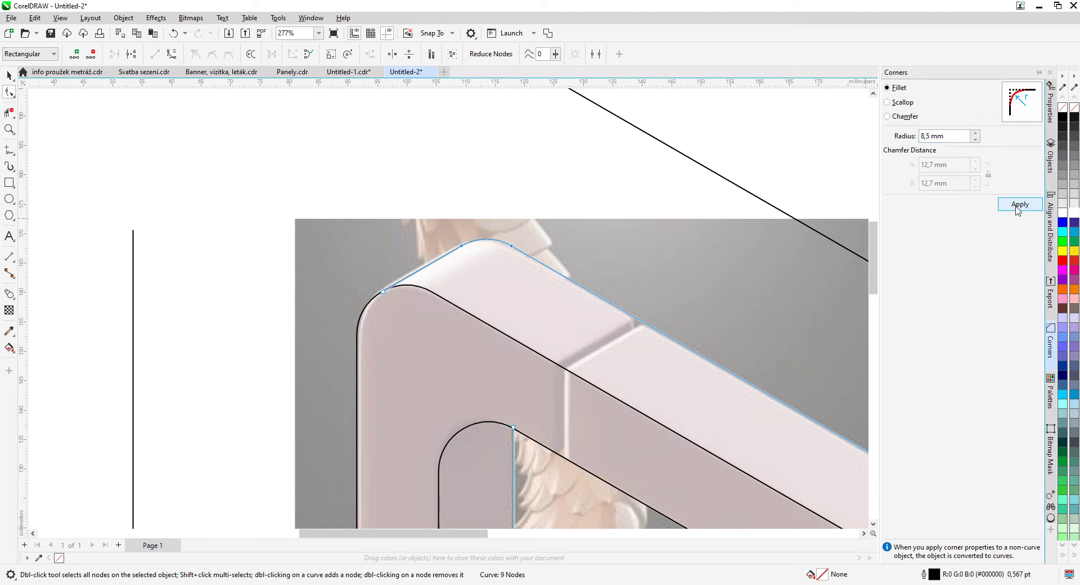
- Place a copy of the upper diagonal guide line tangent to the triangle's lower-left rounded corner
{"action": "scroll", "coordinate": [575, 400], "scroll_direction": "down", "scroll_amount": 3}
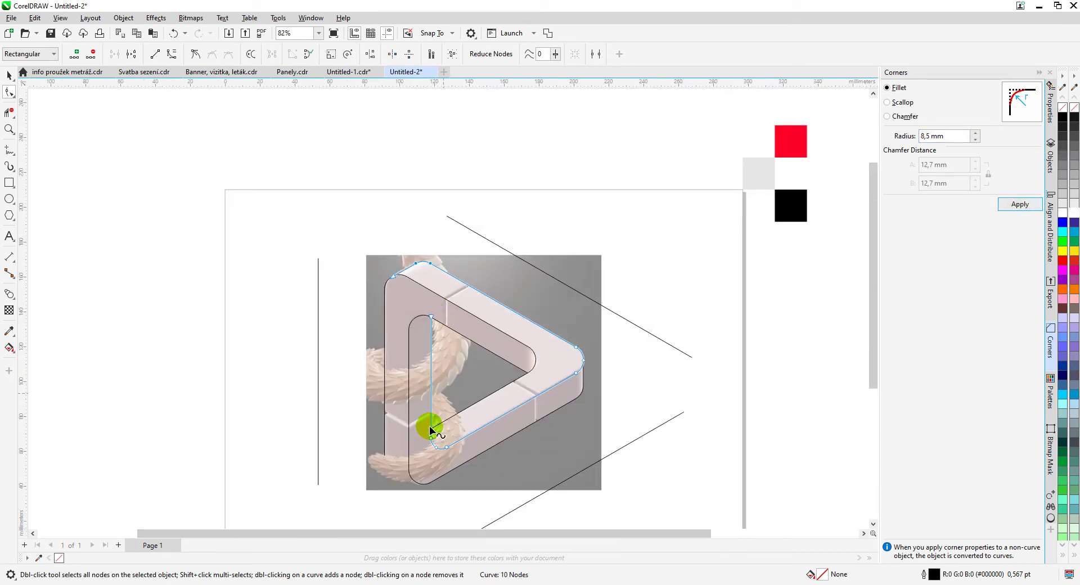
{"action": "scroll", "coordinate": [448, 309], "scroll_direction": "up", "scroll_amount": 2}
{"action": "scroll", "coordinate": [447, 309], "scroll_direction": "down", "scroll_amount": 2}
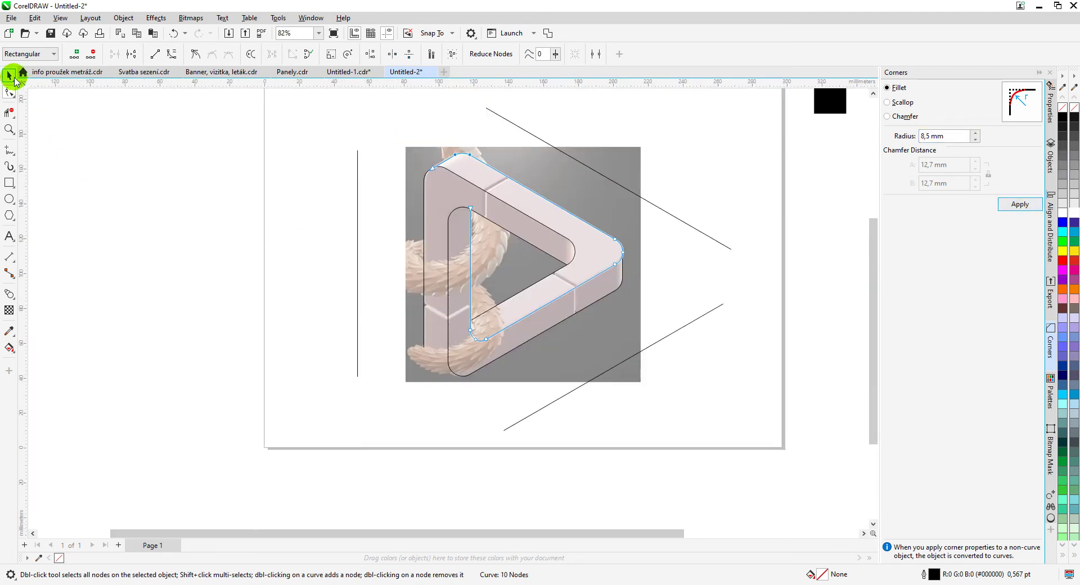
{"action": "left_click", "coordinate": [11, 76]}
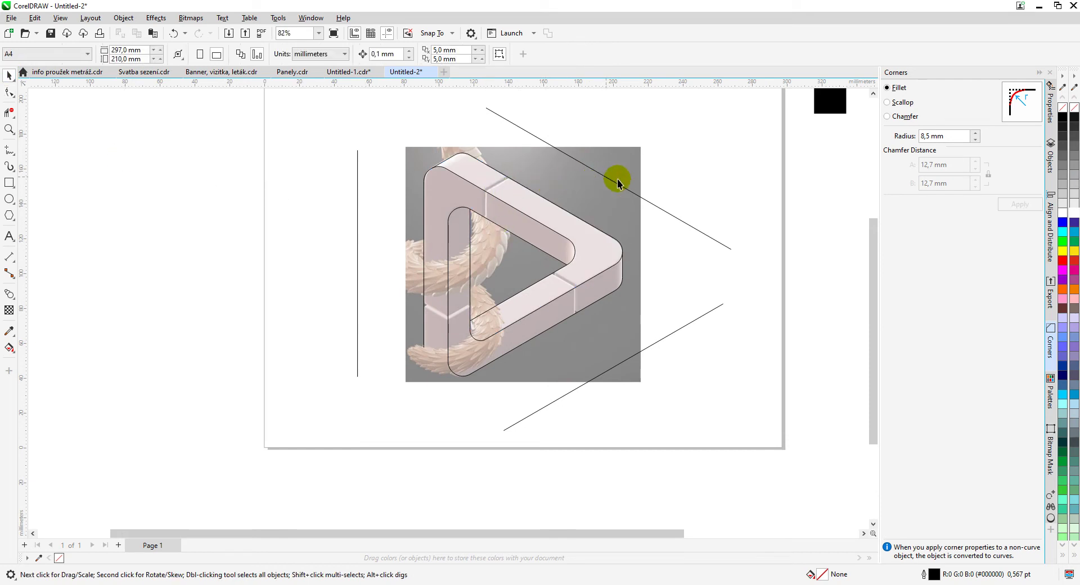
{"action": "left_click_drag", "start_coordinate": [621, 190], "coordinate": [456, 373]}
{"action": "scroll", "coordinate": [456, 374], "scroll_direction": "up", "scroll_amount": 4}
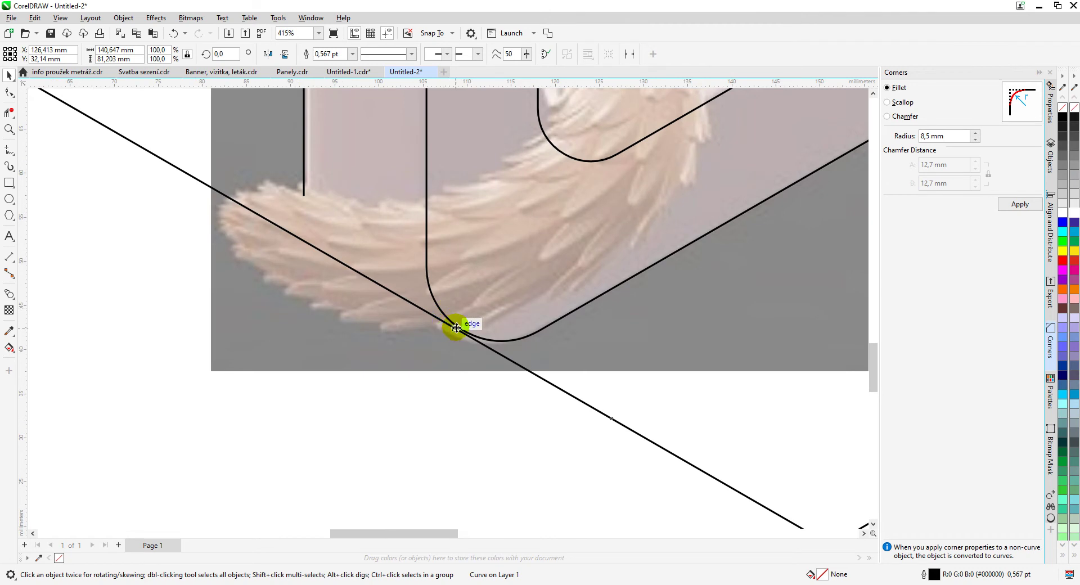
{"action": "left_click_drag", "start_coordinate": [451, 321], "coordinate": [465, 331]}
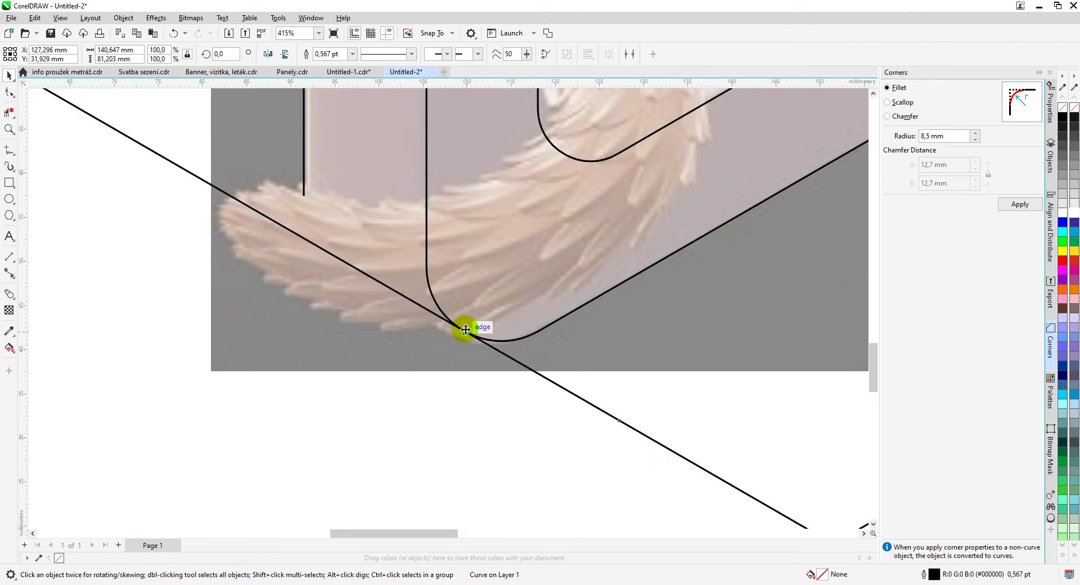
{"action": "scroll", "coordinate": [464, 332], "scroll_direction": "down", "scroll_amount": 2}
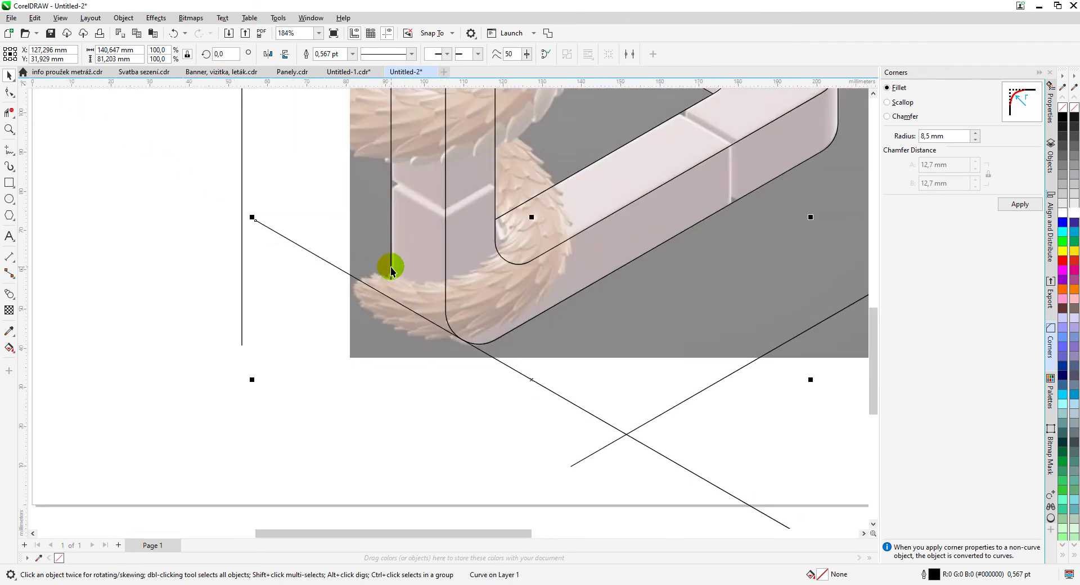
- Extend the lower end node of the outer left vertical edge straight down by about 6,7 mm
{"action": "left_click", "coordinate": [391, 269]}
{"action": "left_click", "coordinate": [10, 93]}
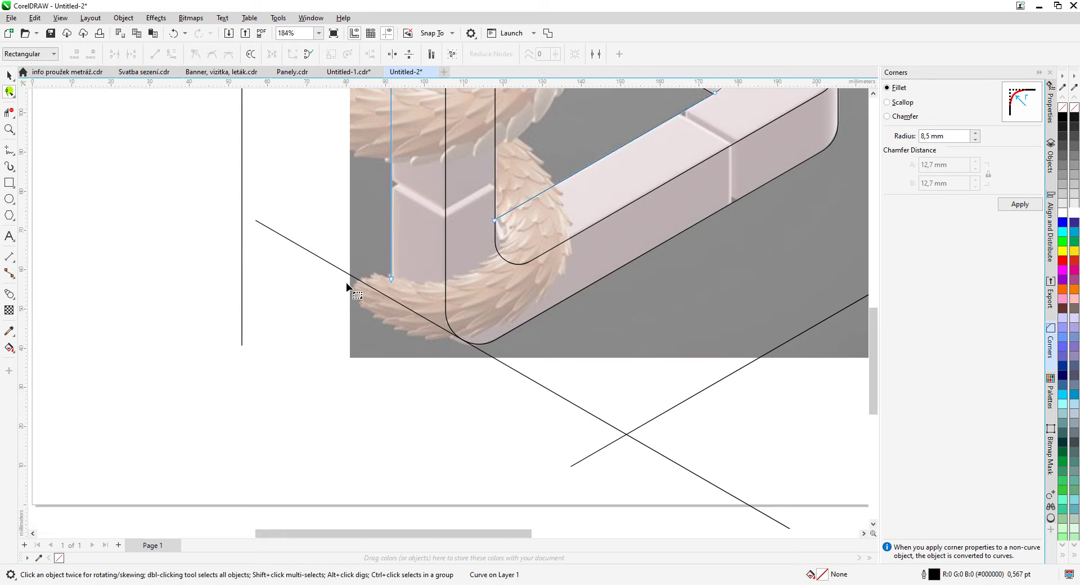
{"action": "left_click", "coordinate": [390, 281]}
{"action": "left_click_drag", "start_coordinate": [390, 284], "coordinate": [393, 309]}
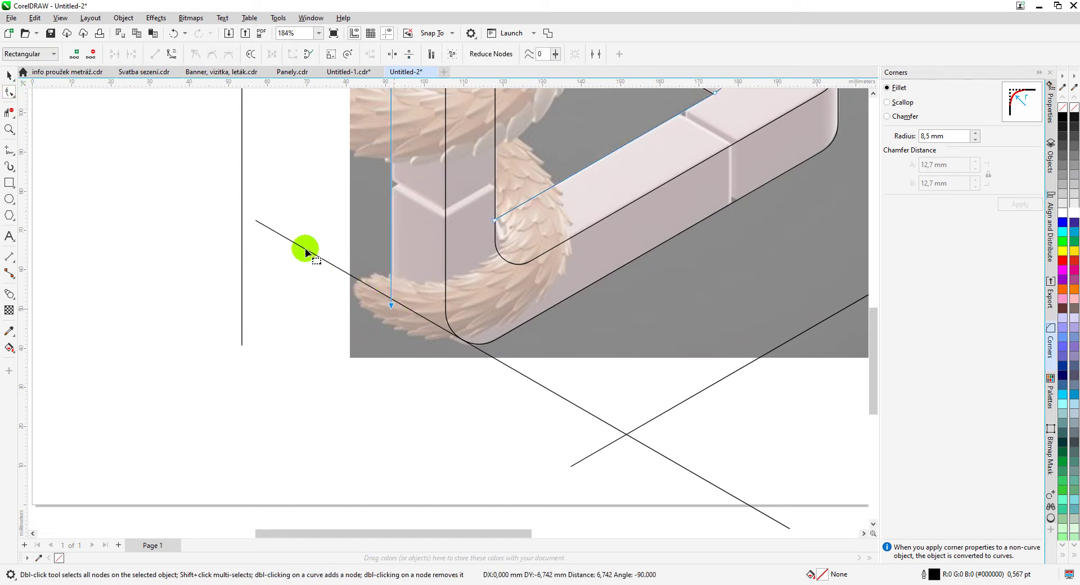
- Shorten the copied diagonal at both ends, leaving a short piece that crosses the left vertical edge and the lower-left corner
{"action": "left_click", "coordinate": [9, 75]}
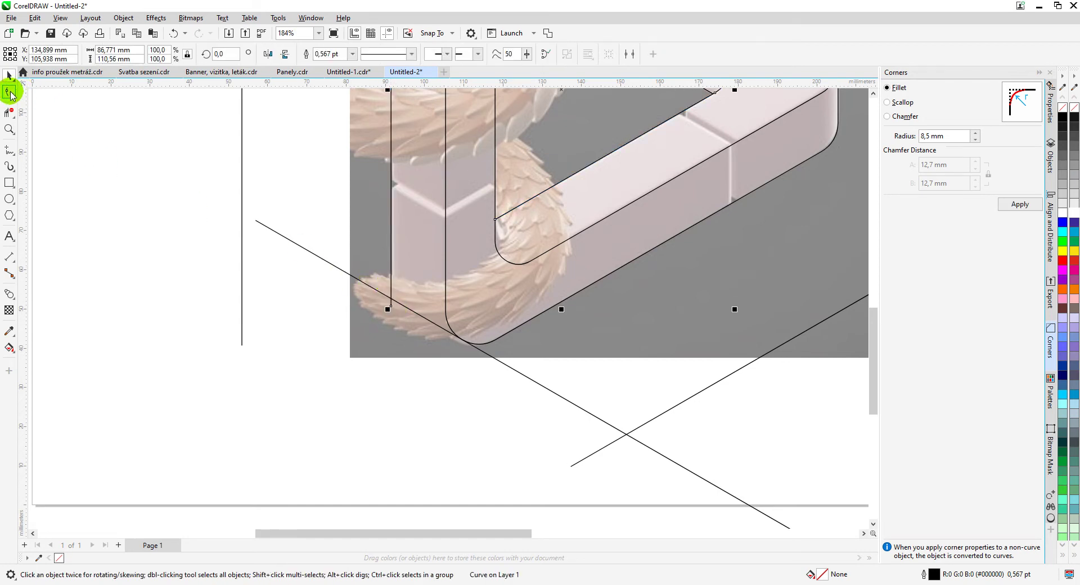
{"action": "left_click", "coordinate": [10, 93]}
{"action": "left_click", "coordinate": [310, 253]}
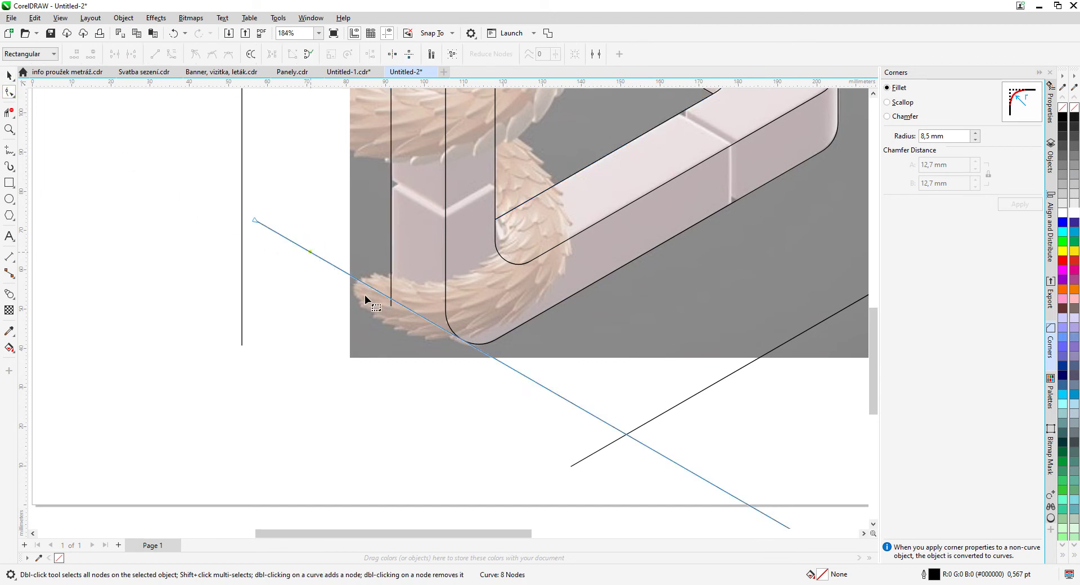
{"action": "double_click", "coordinate": [373, 288]}
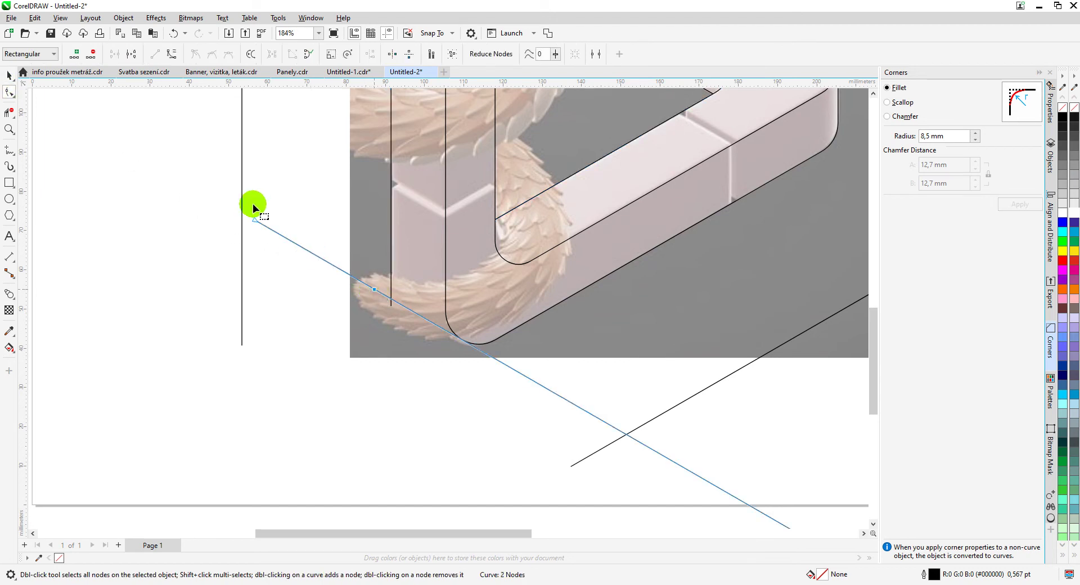
{"action": "left_click_drag", "start_coordinate": [251, 203], "coordinate": [282, 248]}
{"action": "key", "text": "Delete"}
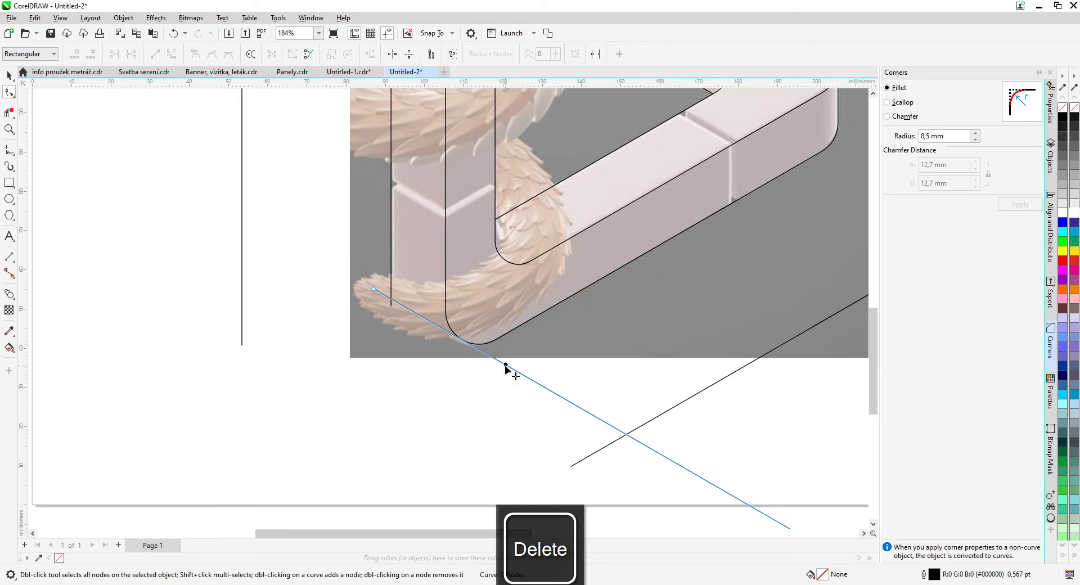
{"action": "key", "text": "F3"}
{"action": "left_click_drag", "start_coordinate": [555, 342], "coordinate": [646, 444]}
{"action": "key", "text": "Delete"}
{"action": "left_click", "coordinate": [359, 273]}
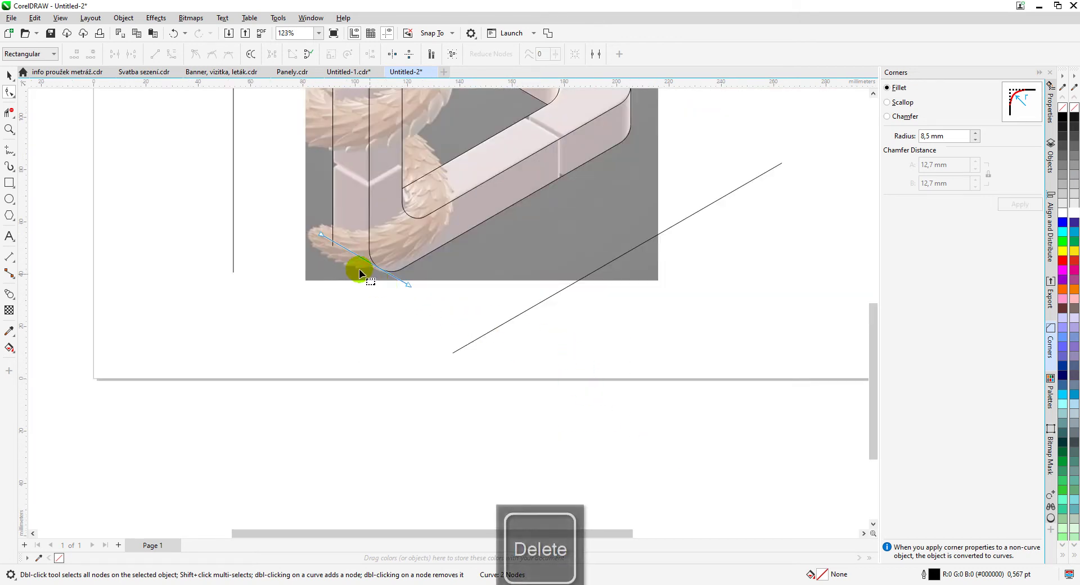
- Combine the shortened diagonal with the outer left edge's curve and join their end nodes at the intersection
{"action": "scroll", "coordinate": [359, 272], "scroll_direction": "up", "scroll_amount": 5}
{"action": "left_click", "coordinate": [9, 75]}
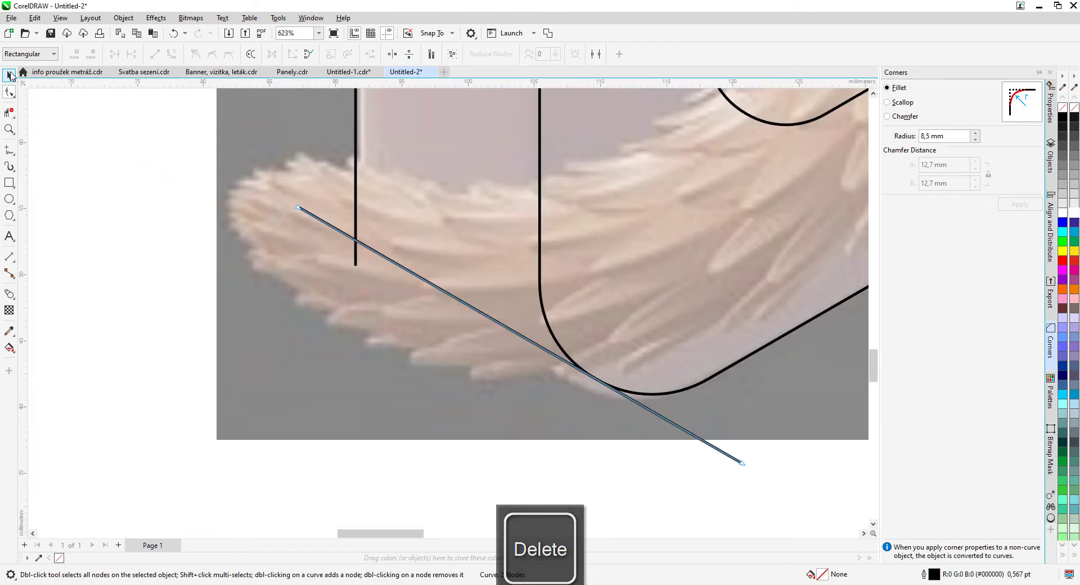
{"action": "left_click", "coordinate": [355, 264], "text": "shift"}
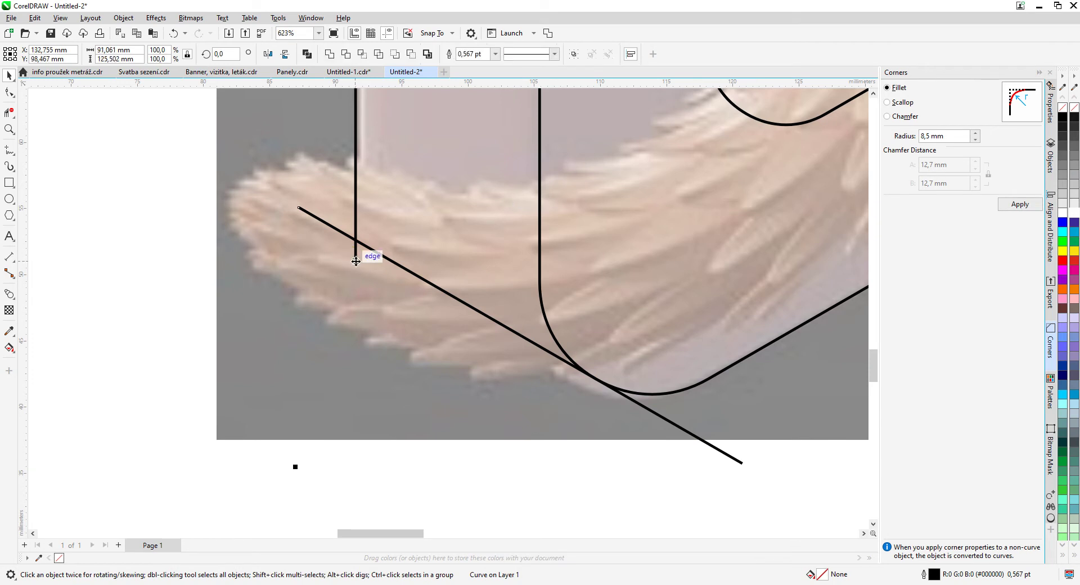
{"action": "key", "text": "ctrl+l"}
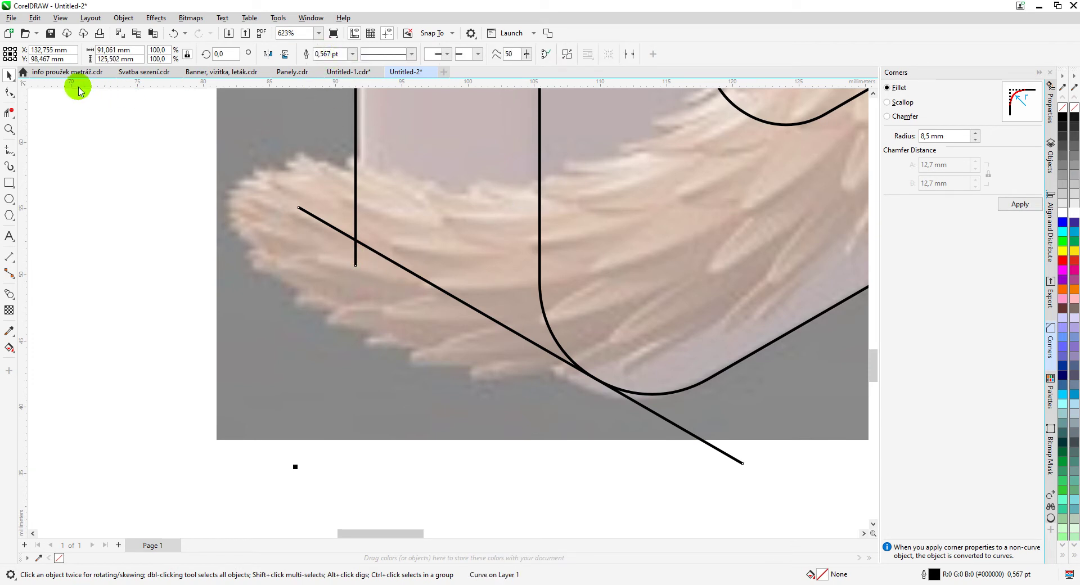
{"action": "left_click", "coordinate": [9, 91]}
{"action": "left_click_drag", "start_coordinate": [298, 207], "coordinate": [356, 243]}
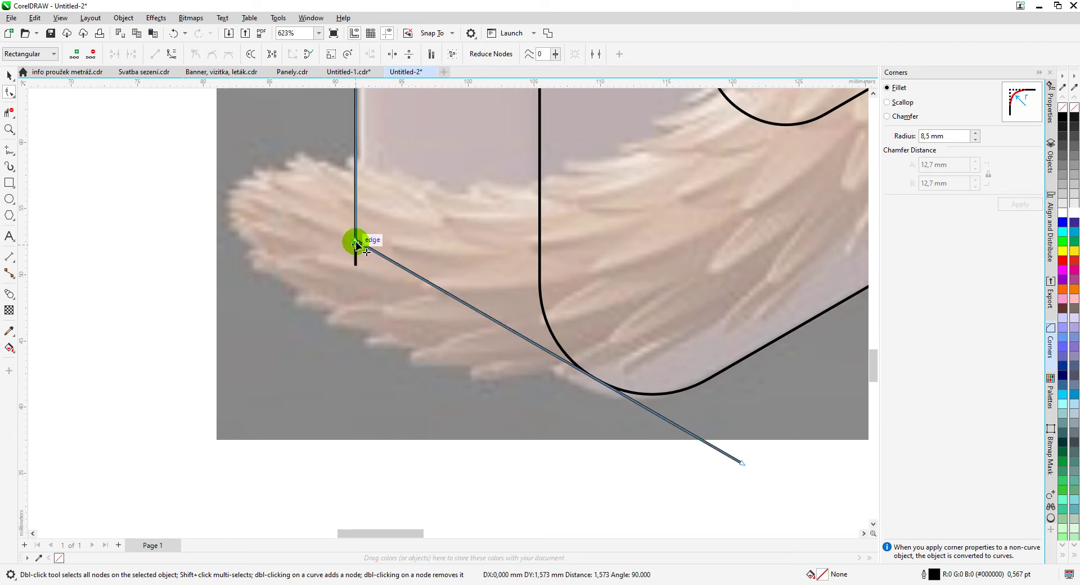
{"action": "left_click_drag", "start_coordinate": [356, 240], "coordinate": [356, 240]}
- Fillet the joined curve's lower-left corner with an 8,5 mm radius, then deselect the curve
{"action": "scroll", "coordinate": [448, 306], "scroll_direction": "down", "scroll_amount": 3}
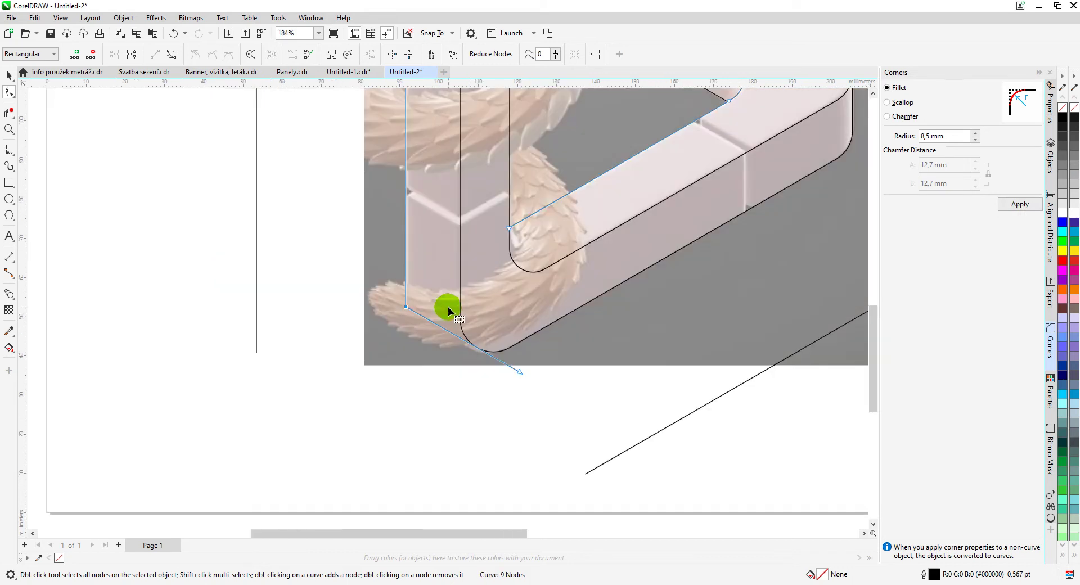
{"action": "left_click", "coordinate": [1003, 204]}
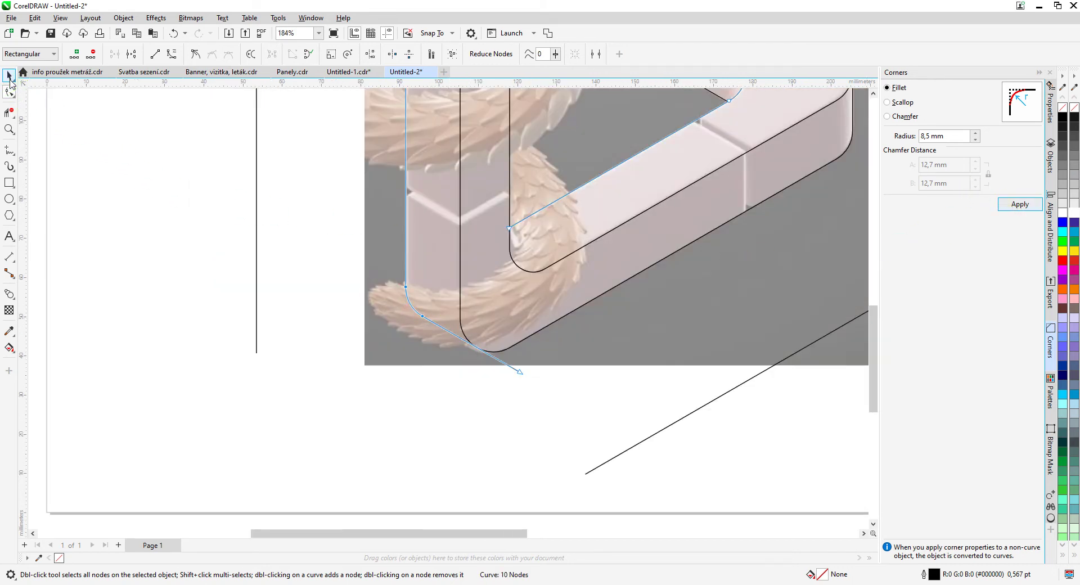
{"action": "left_click", "coordinate": [9, 75]}
{"action": "scroll", "coordinate": [444, 295], "scroll_direction": "down", "scroll_amount": 3}
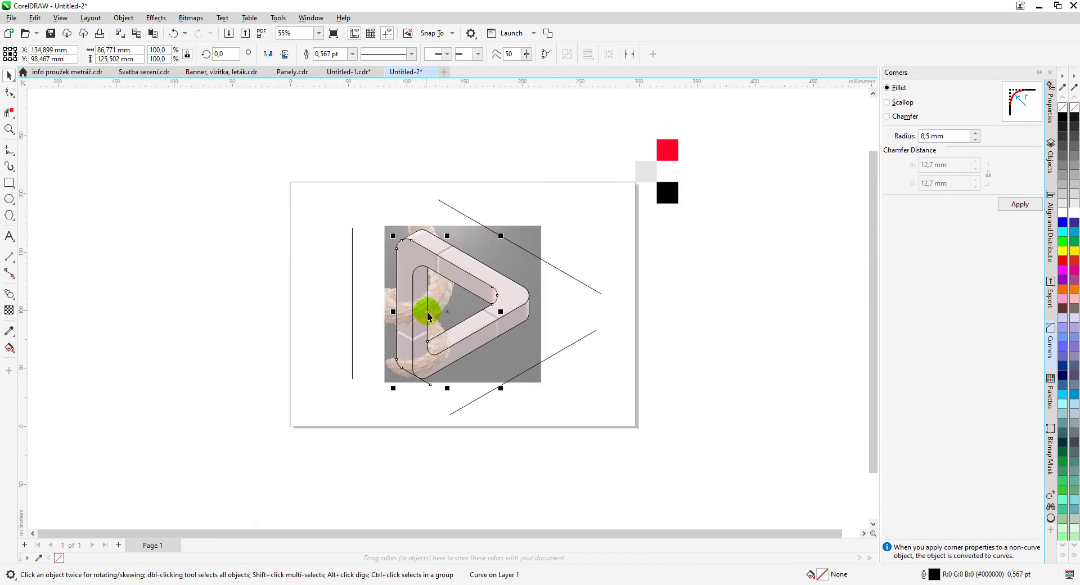
{"action": "scroll", "coordinate": [447, 308], "scroll_direction": "up", "scroll_amount": 1}
{"action": "left_click", "coordinate": [275, 248]}
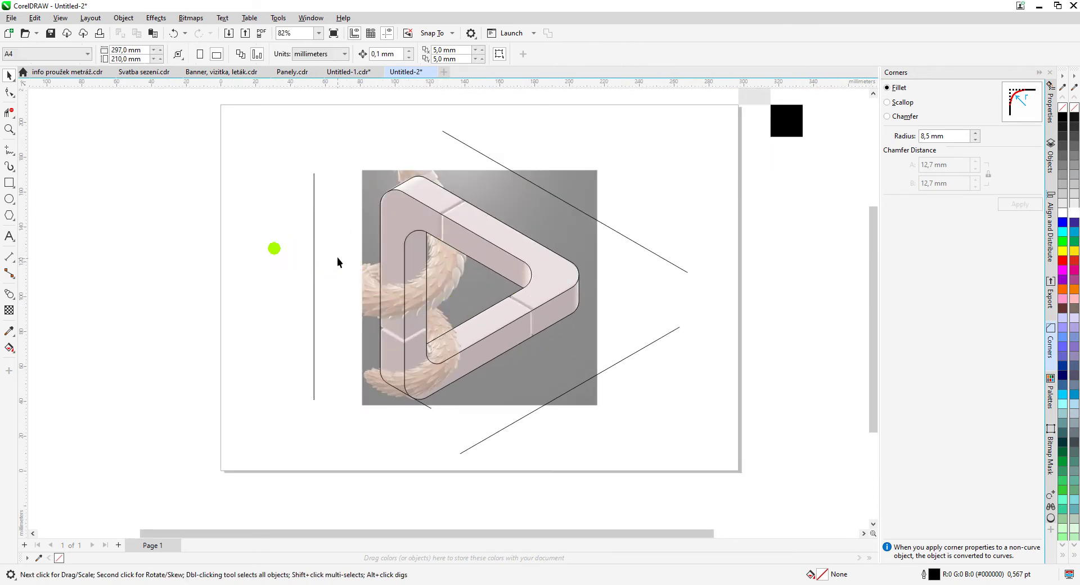
- Draw a line about 15 mm wide and 9 mm high along the lower arm's groove and copy it to the groove's other edge
{"action": "left_click", "coordinate": [9, 149]}
{"action": "scroll", "coordinate": [519, 317], "scroll_direction": "up", "scroll_amount": 5}
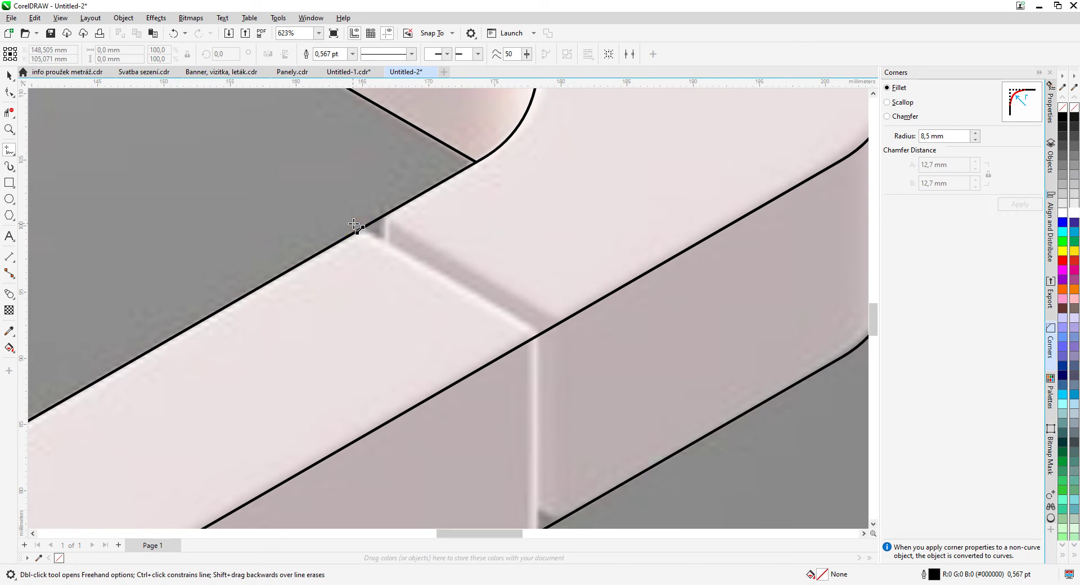
{"action": "mouse_move", "coordinate": [355, 223]}
{"action": "left_mouse_down"}
{"action": "mouse_move", "coordinate": [523, 340]}
{"action": "mouse_move", "coordinate": [543, 327]}
{"action": "mouse_move", "coordinate": [554, 340]}
{"action": "left_mouse_up"}
{"action": "scroll", "coordinate": [448, 306], "scroll_direction": "down", "scroll_amount": 1}
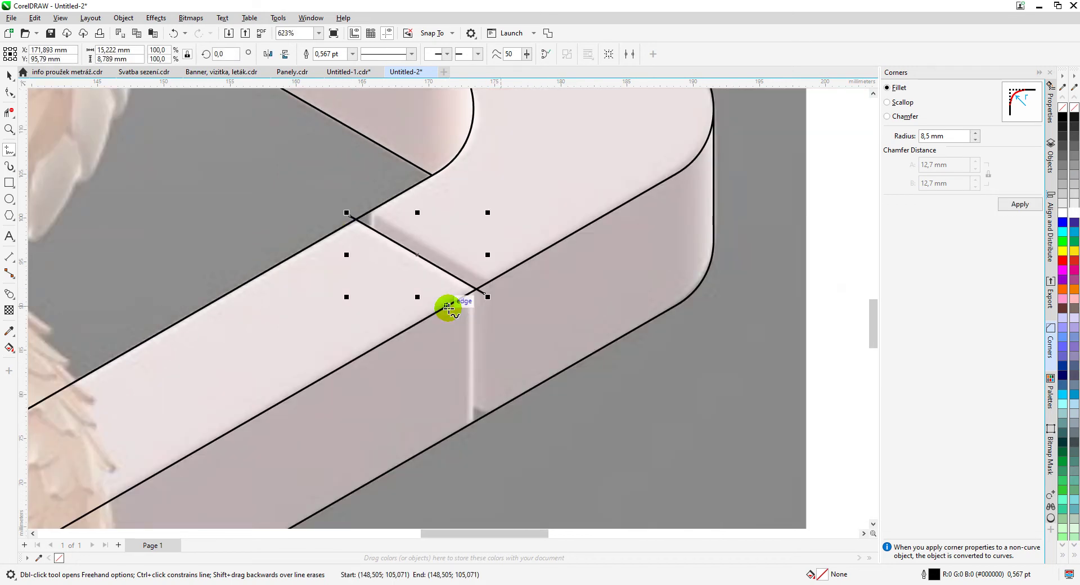
{"action": "left_click", "coordinate": [12, 77]}
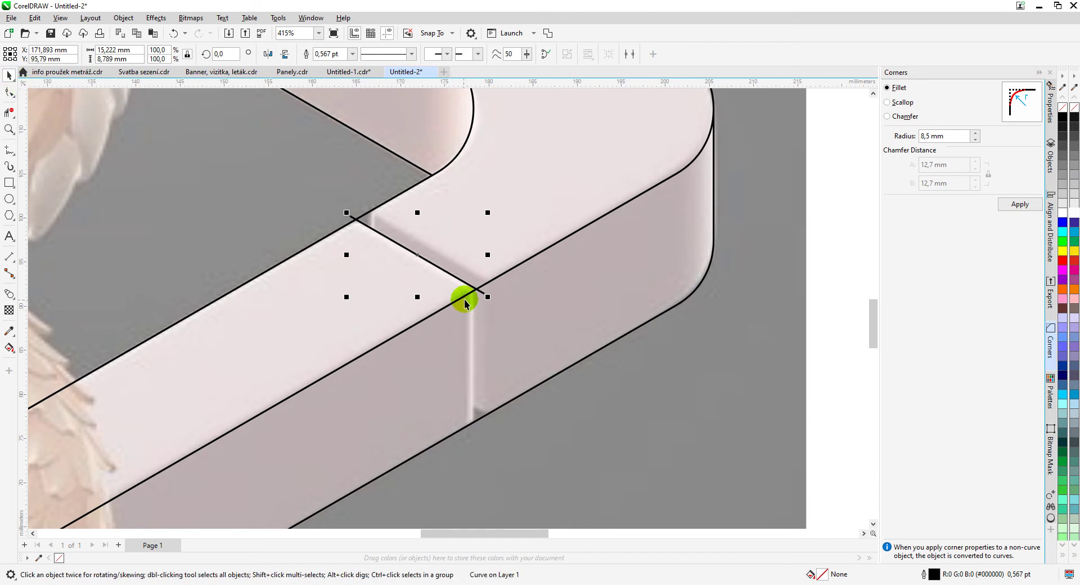
{"action": "left_click_drag", "start_coordinate": [485, 294], "coordinate": [478, 291]}
{"action": "mouse_move", "coordinate": [477, 290]}
{"action": "left_mouse_down"}
{"action": "mouse_move", "coordinate": [512, 295]}
{"action": "mouse_move", "coordinate": [492, 287]}
{"action": "left_mouse_up"}
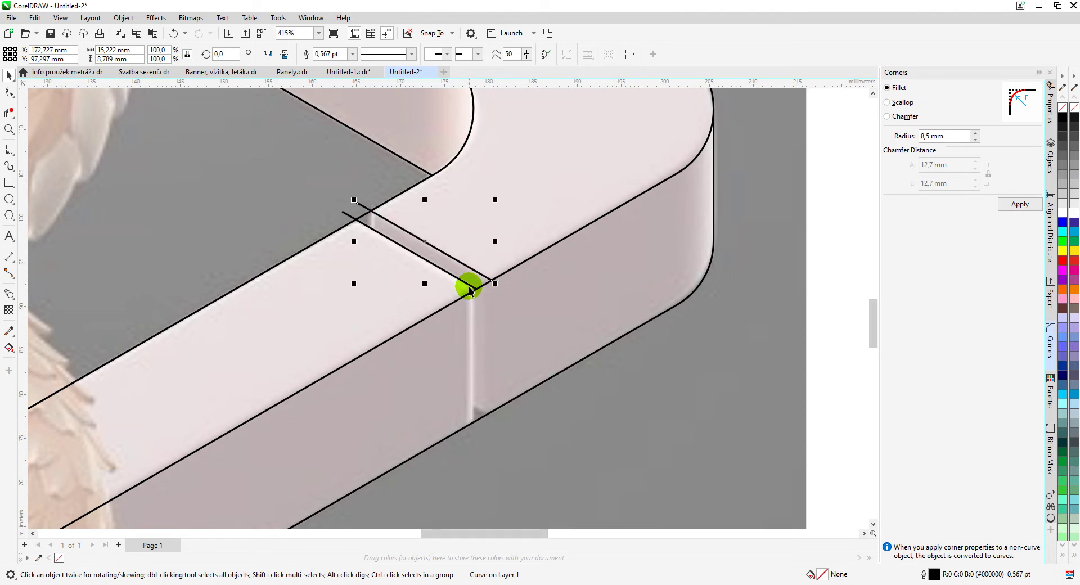
- Copy both groove lines, rotate the copies to 300° so they stand vertical, and place them on the groove's side face
{"action": "left_click", "coordinate": [470, 288], "text": "shift"}
{"action": "left_click_drag", "start_coordinate": [420, 248], "coordinate": [591, 338]}
{"action": "left_click", "coordinate": [591, 338]}
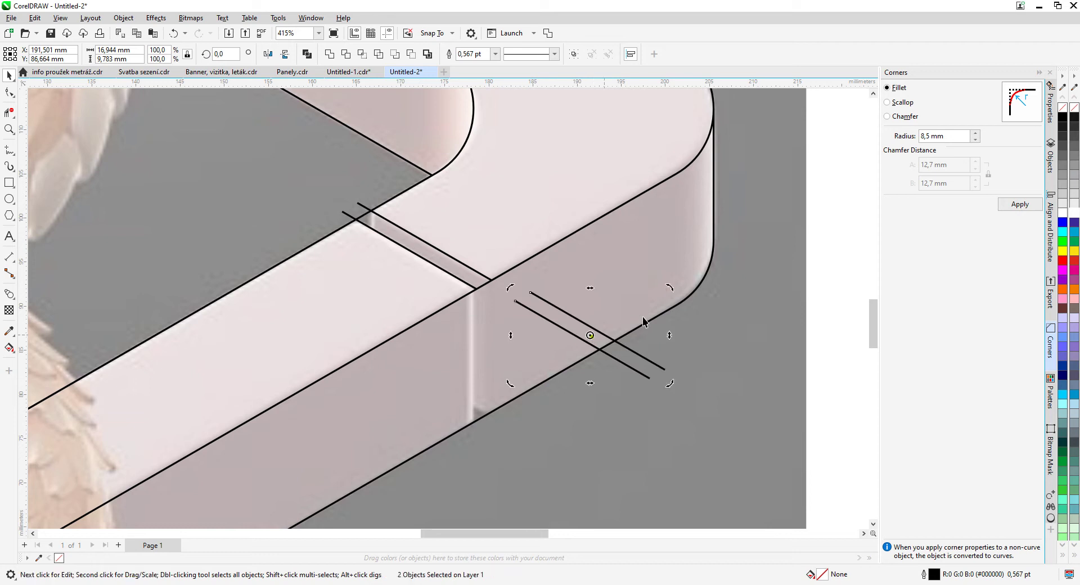
{"action": "left_click_drag", "start_coordinate": [671, 287], "coordinate": [678, 379]}
{"action": "left_click_drag", "start_coordinate": [600, 302], "coordinate": [600, 299]}
{"action": "left_click_drag", "start_coordinate": [583, 260], "coordinate": [477, 290]}
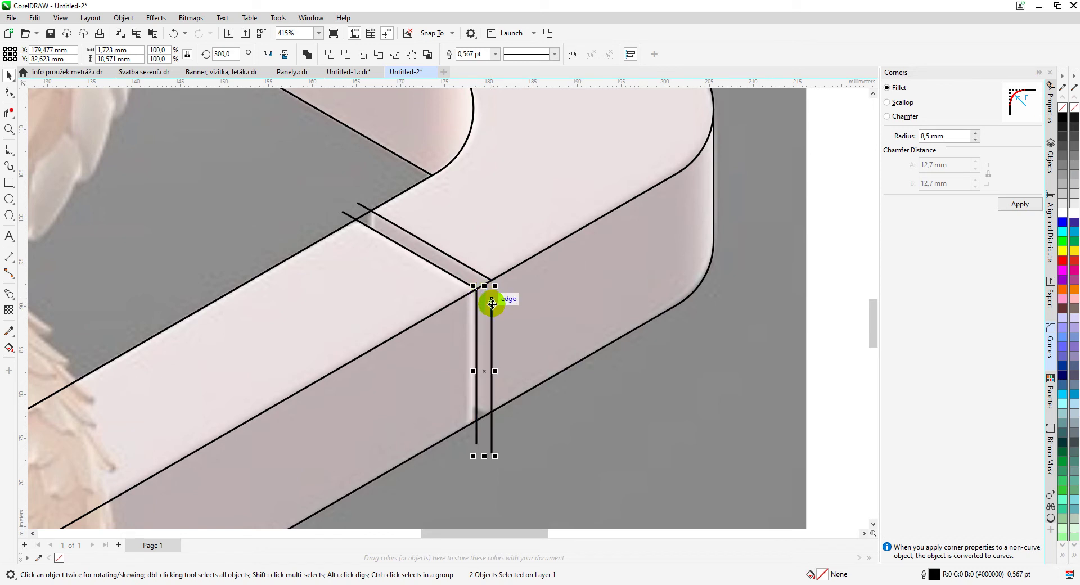
- Delete the right one of the two vertical groove lines
{"action": "left_click", "coordinate": [492, 302]}
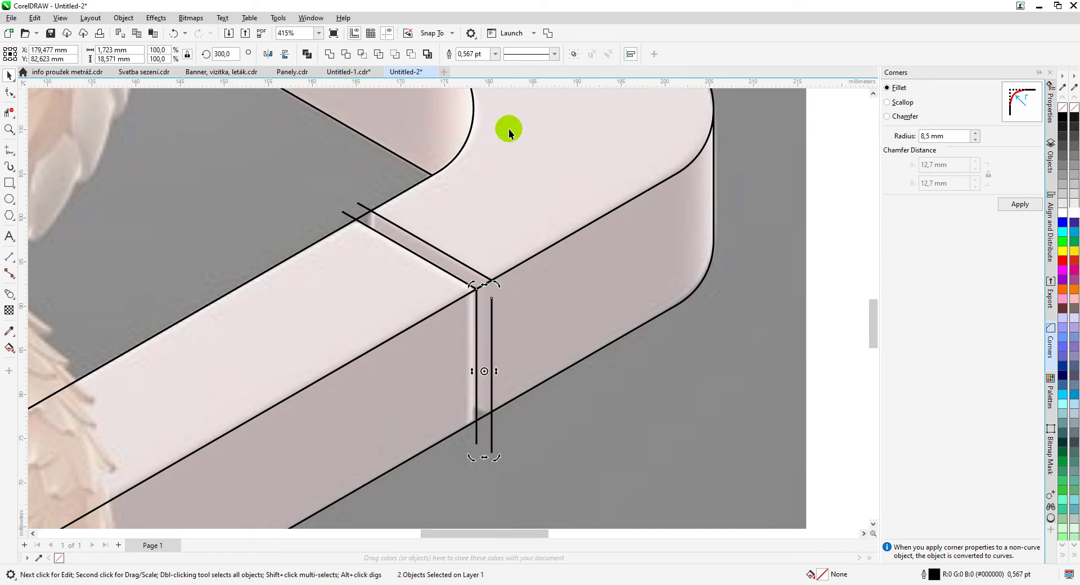
{"action": "left_click", "coordinate": [9, 92]}
{"action": "left_click", "coordinate": [486, 306]}
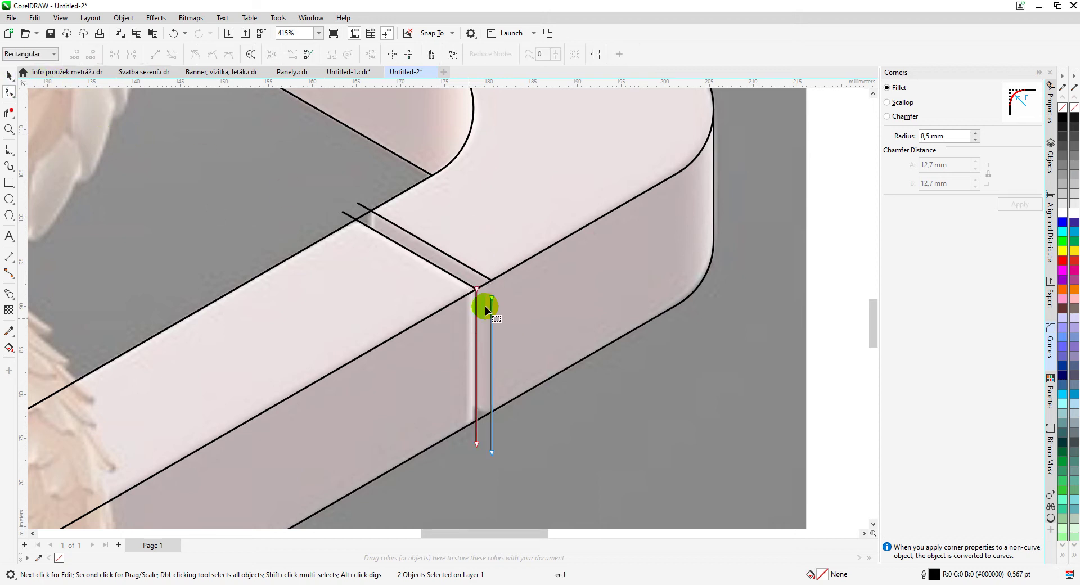
{"action": "key", "text": "Delete"}
{"action": "left_click", "coordinate": [448, 312]}
{"action": "key", "text": "Delete"}
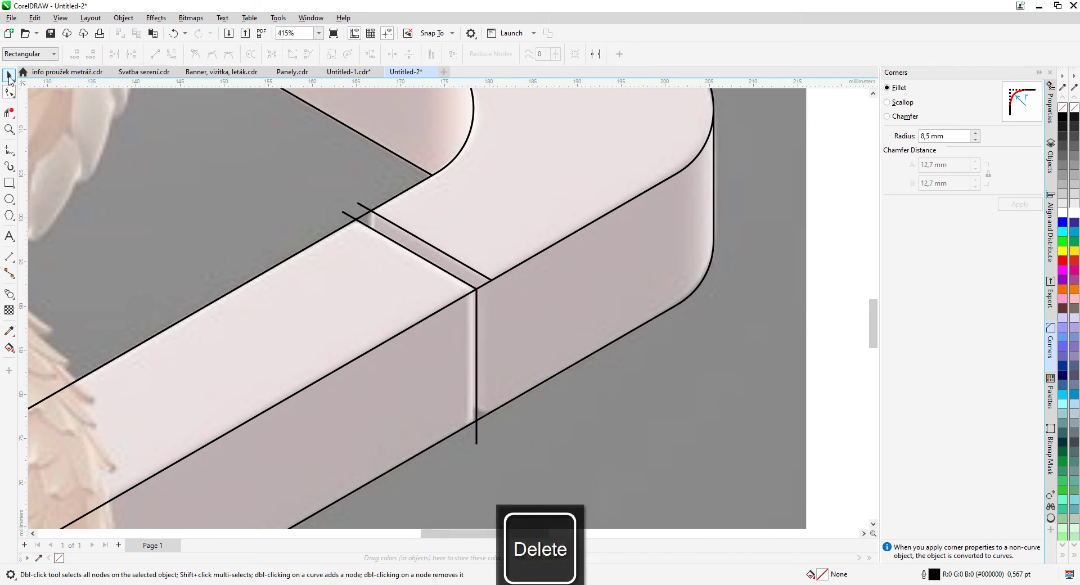
- Copy the remaining vertical groove line so its upper end meets the lower end of the other slanted groove line
{"action": "left_click", "coordinate": [477, 290]}
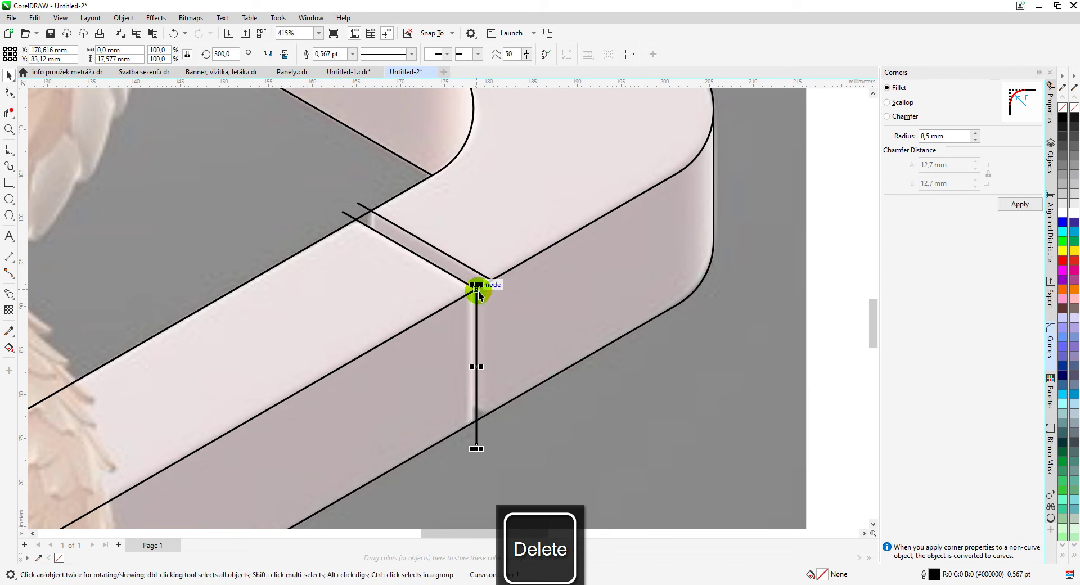
{"action": "left_click_drag", "start_coordinate": [477, 292], "coordinate": [492, 279]}
{"action": "right_click", "coordinate": [492, 280]}
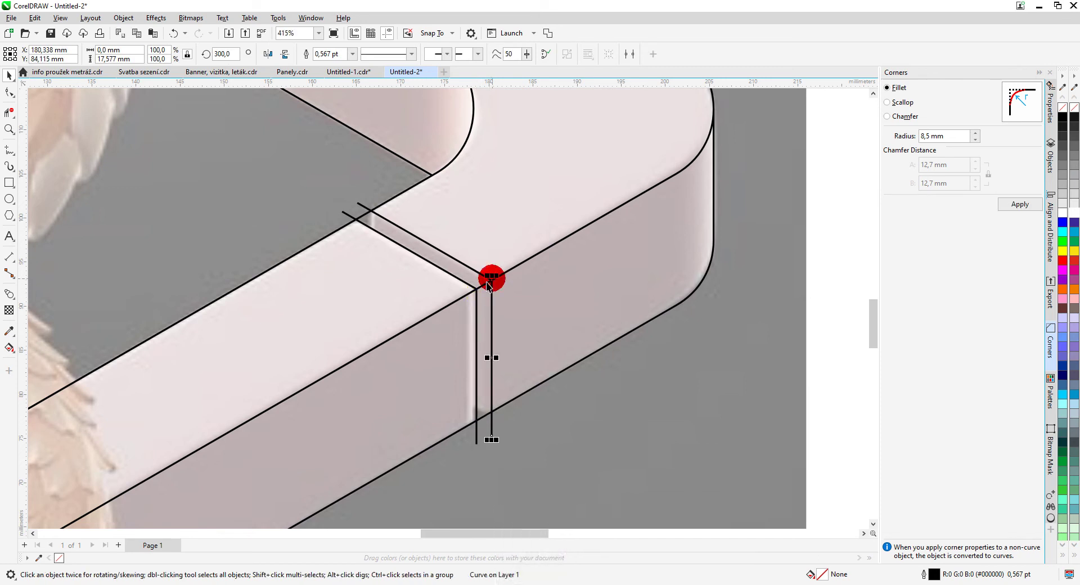
- Delete the arm edge's short segment between the two groove lines with Virtual Segment Delete
{"action": "left_click", "coordinate": [6, 115]}
{"action": "left_click", "coordinate": [481, 293]}
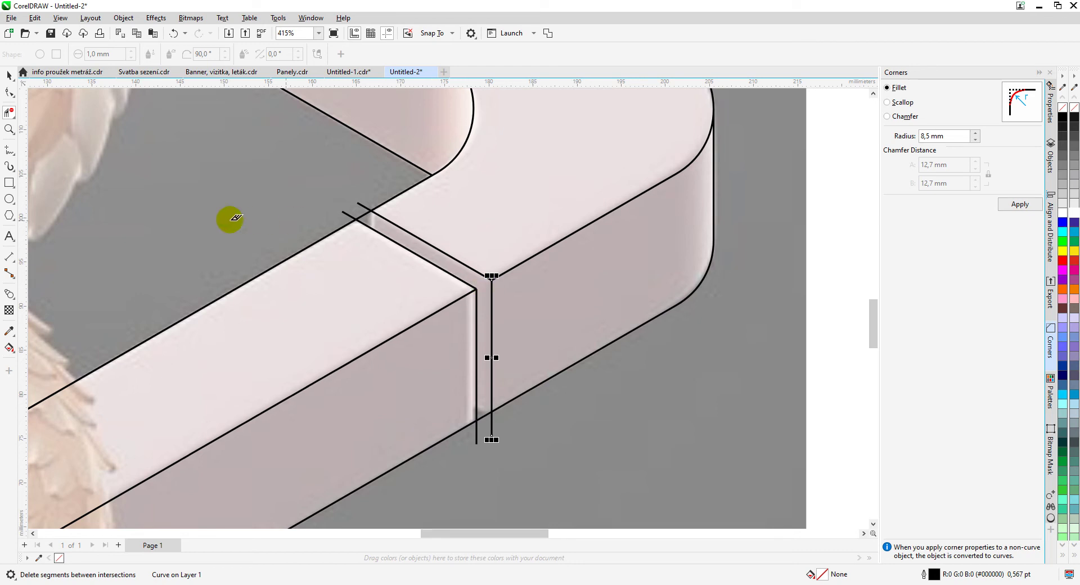
{"action": "left_click", "coordinate": [7, 76]}
- Draw a vertical line about 2.4 mm down from the upper slanted groove line's intersection with the arm's inner edge, and trim its end below the lower groove line
{"action": "left_click", "coordinate": [9, 150]}
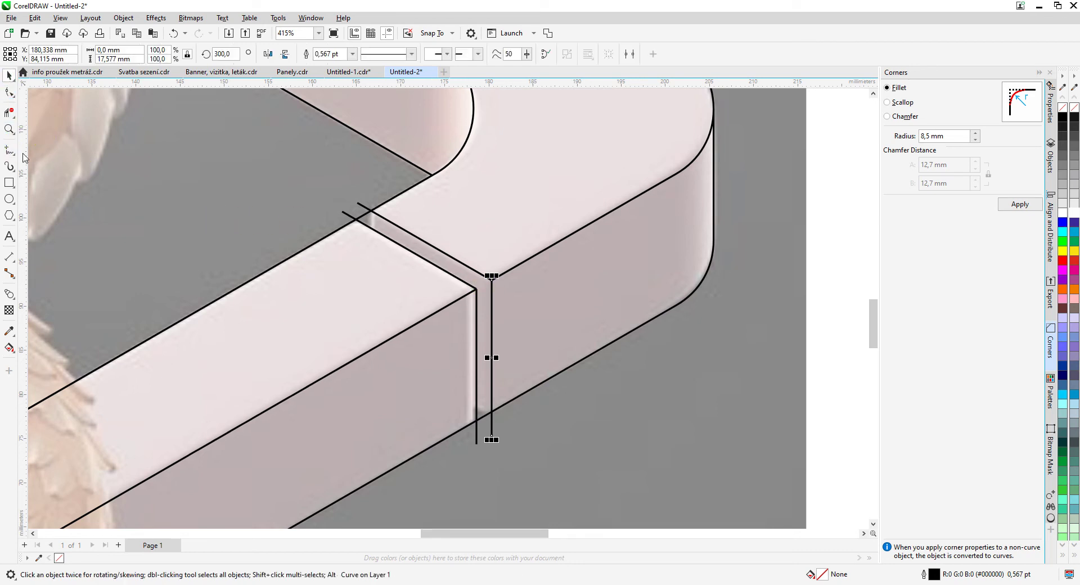
{"action": "left_click", "coordinate": [379, 224]}
{"action": "scroll", "coordinate": [379, 224], "scroll_direction": "up", "scroll_amount": 5}
{"action": "left_click", "coordinate": [437, 250]}
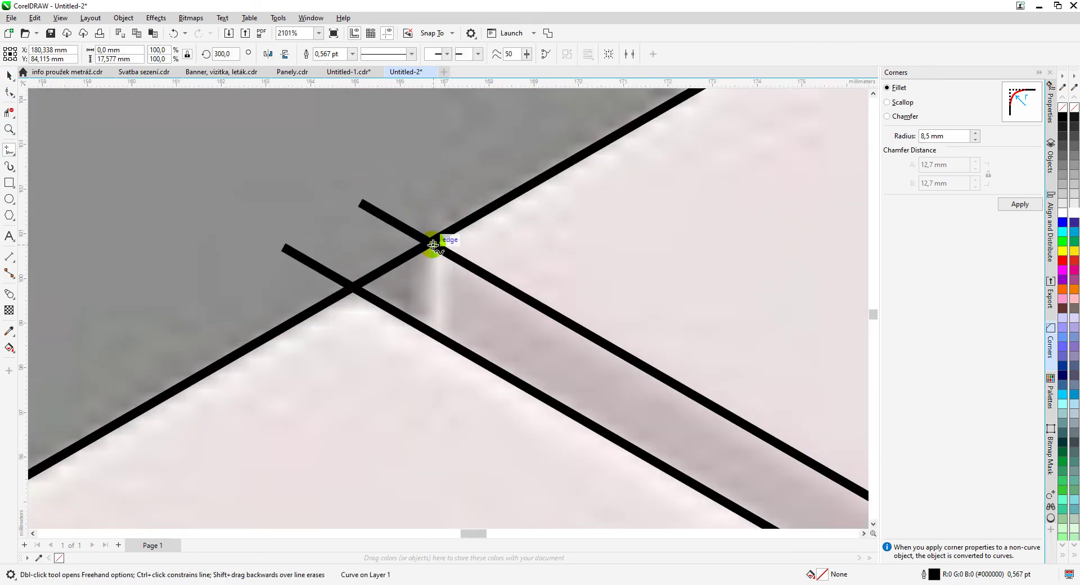
{"action": "left_click", "coordinate": [432, 346]}
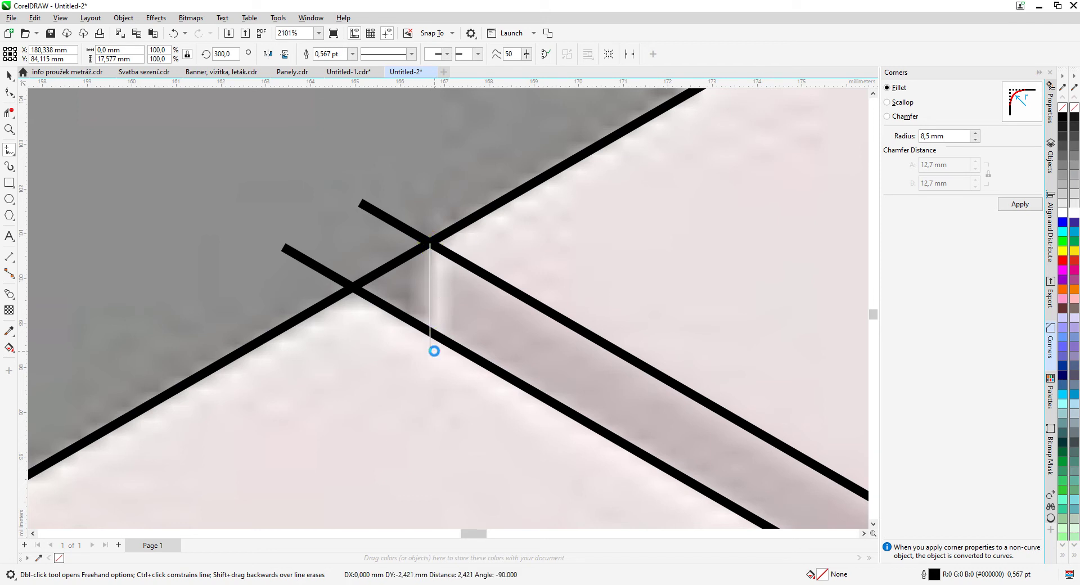
{"action": "left_click", "coordinate": [10, 93]}
{"action": "left_click", "coordinate": [9, 113]}
{"action": "left_click", "coordinate": [416, 334]}
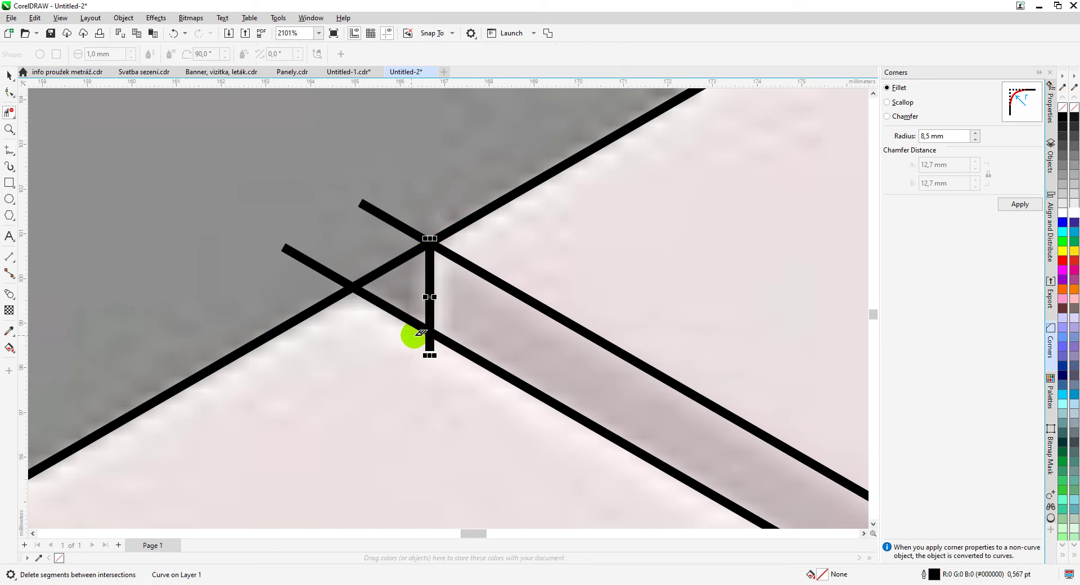
{"action": "scroll", "coordinate": [519, 357], "scroll_direction": "down", "scroll_amount": 4}
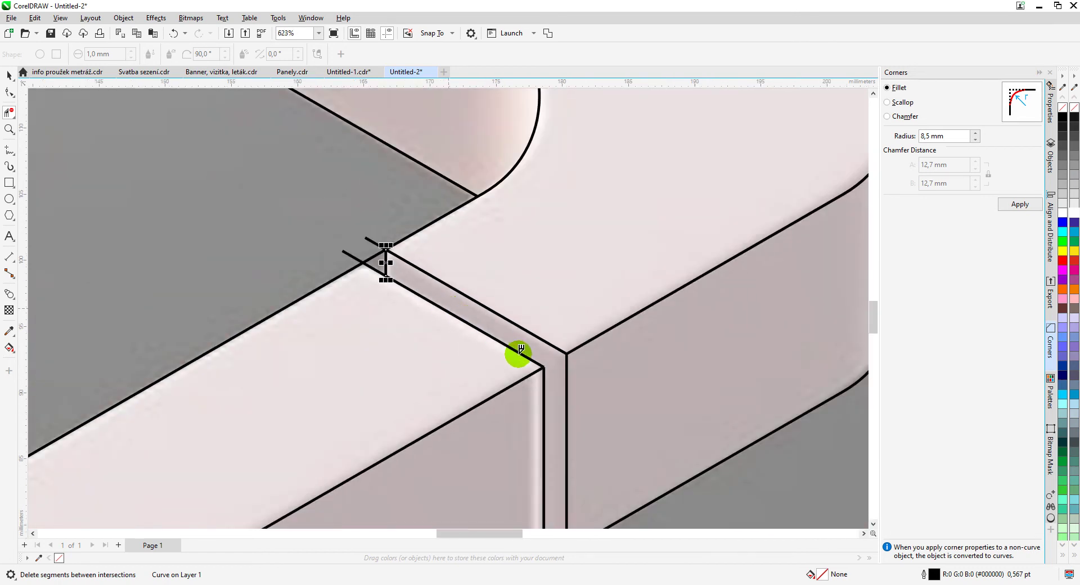
{"action": "scroll", "coordinate": [450, 307], "scroll_direction": "up", "scroll_amount": 3}
{"action": "scroll", "coordinate": [450, 307], "scroll_direction": "up", "scroll_amount": 2}
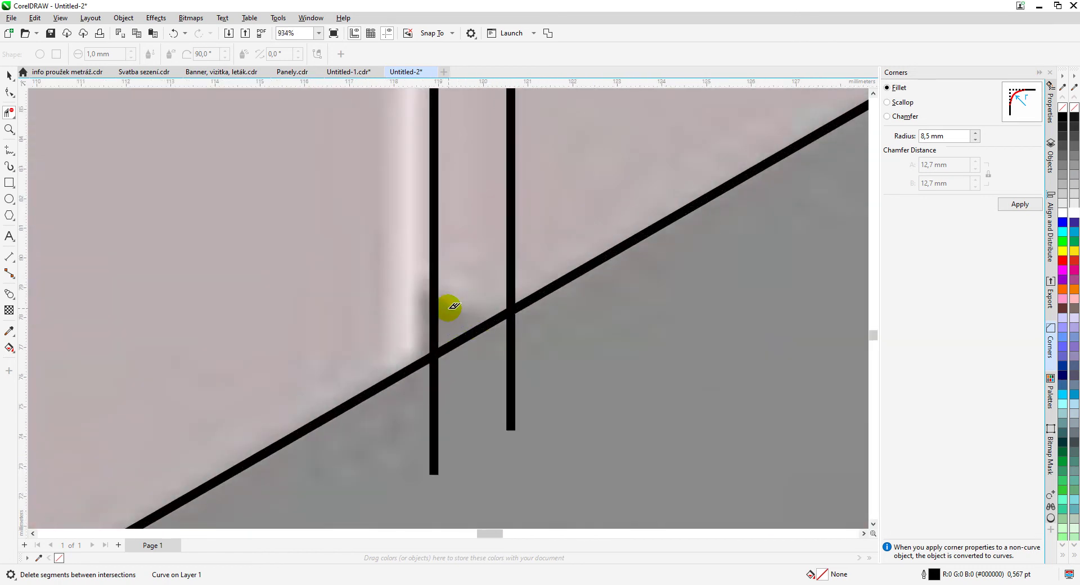
{"action": "left_click", "coordinate": [10, 151]}
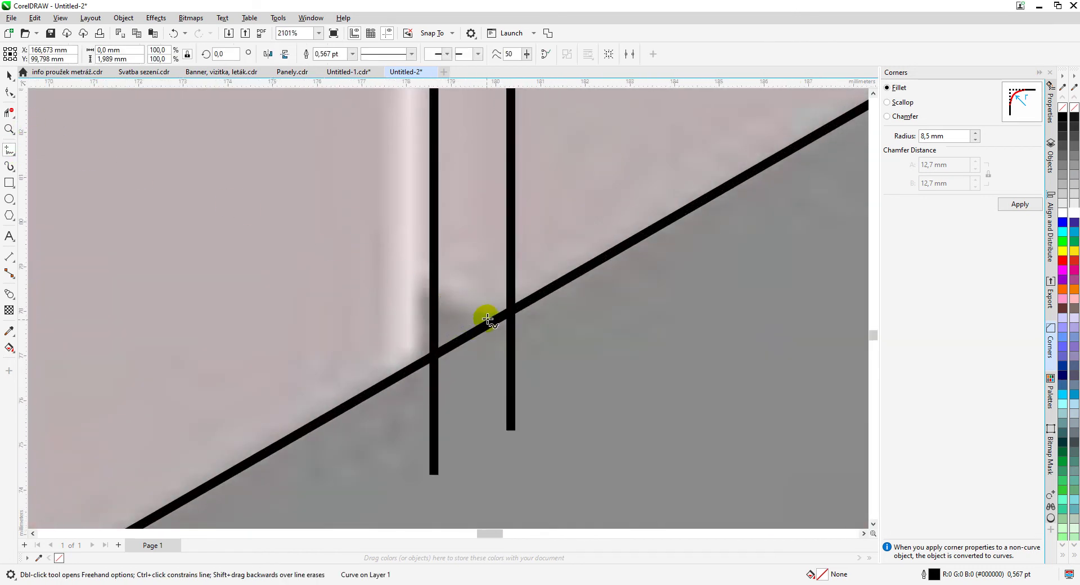
{"action": "left_click", "coordinate": [513, 309]}
{"action": "left_click", "coordinate": [355, 253]}
{"action": "scroll", "coordinate": [444, 304], "scroll_direction": "down", "scroll_amount": 5}
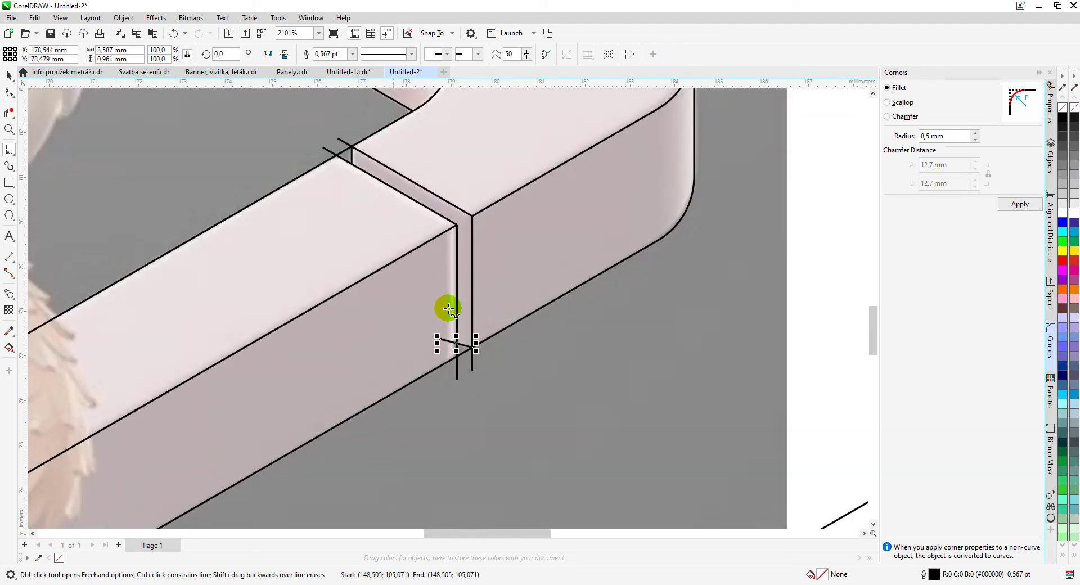
{"action": "key", "text": "Delete"}
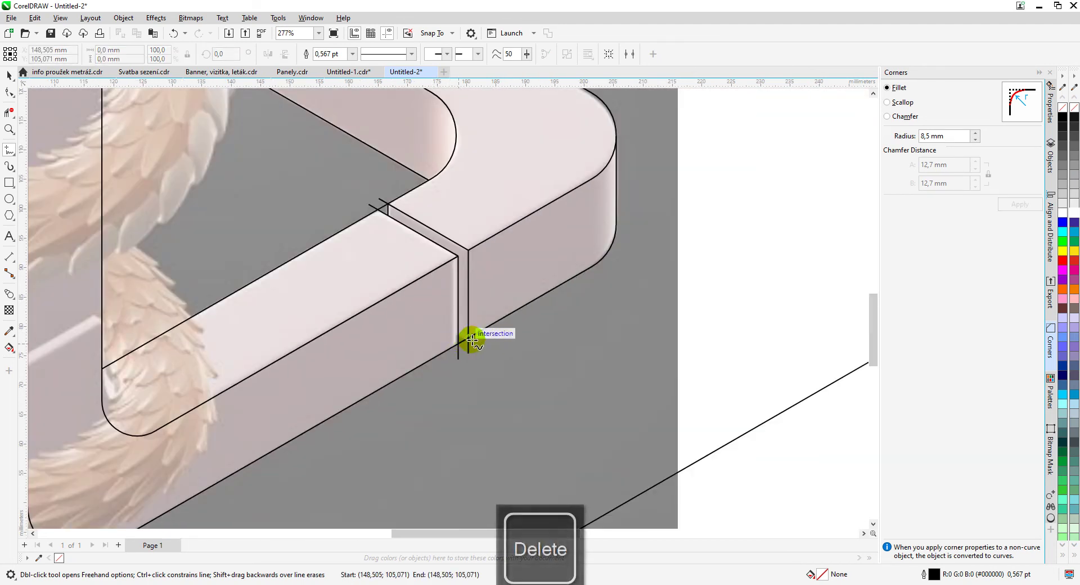
- Draw a 150° line about 11 mm long from the right vertical groove line's intersection with the bottom edge, and trim it beyond the left one
{"action": "left_click", "coordinate": [468, 337]}
{"action": "left_click_drag", "start_coordinate": [302, 229], "coordinate": [285, 225]}
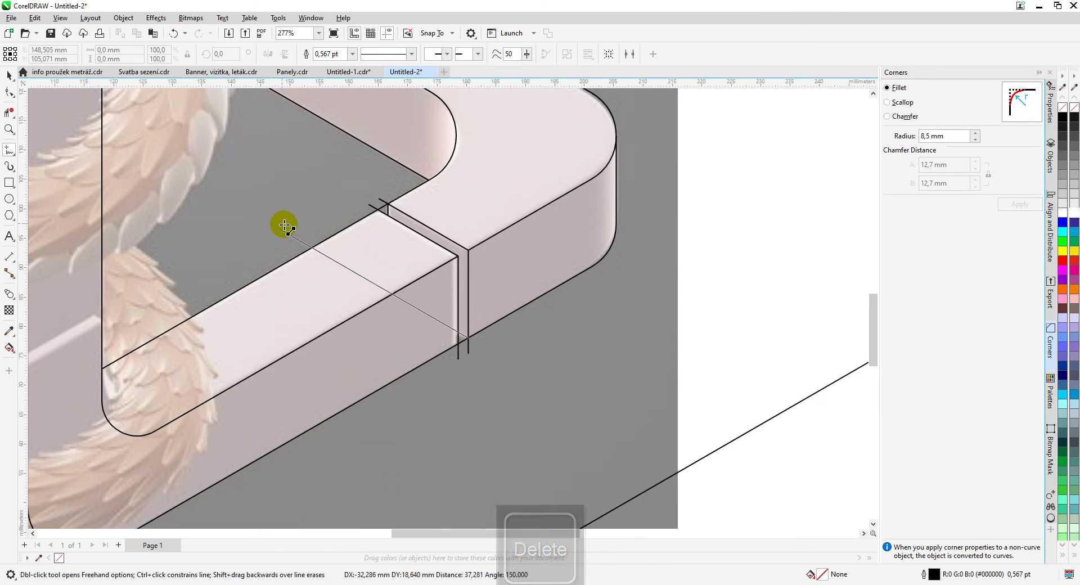
{"action": "left_click", "coordinate": [413, 305]}
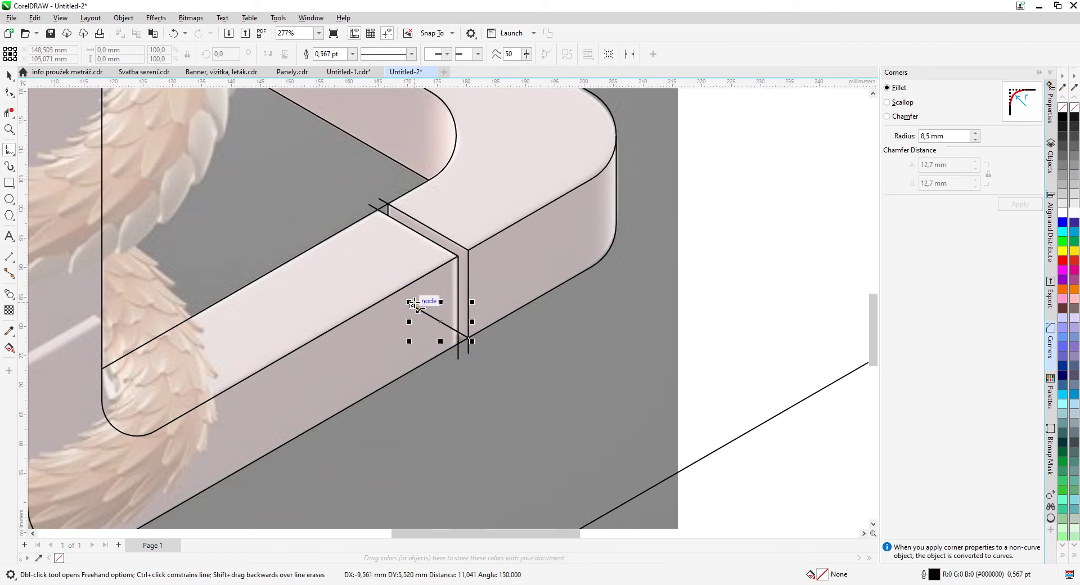
{"action": "left_click", "coordinate": [9, 113]}
{"action": "left_click", "coordinate": [437, 314]}
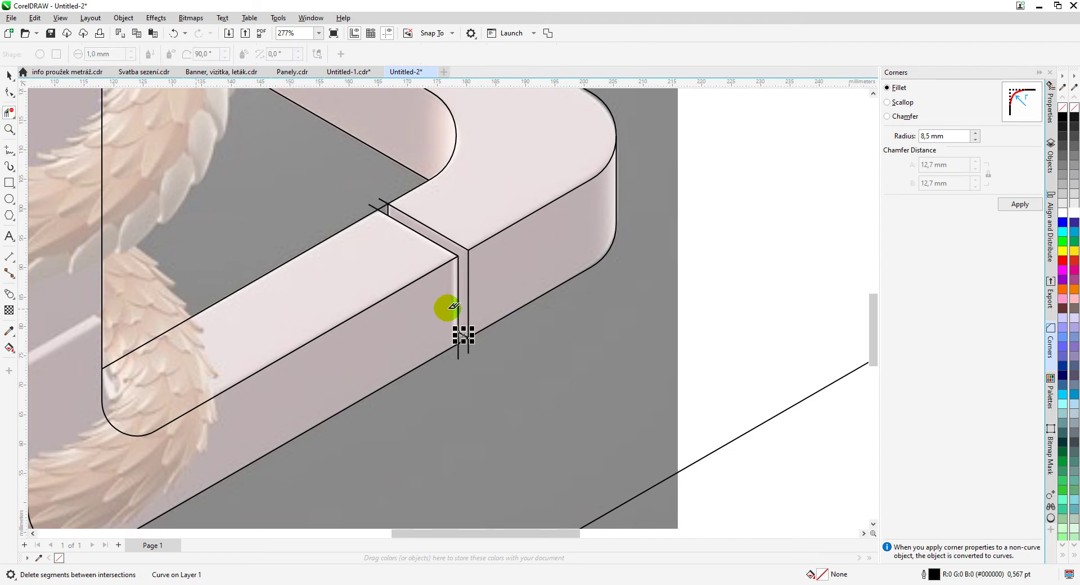
- Draw a V-shaped line about 30 mm wide along the lower edge of the vertical arm's groove, with its vertex on the arm's middle edge
{"action": "scroll", "coordinate": [448, 308], "scroll_direction": "down", "scroll_amount": 2}
{"action": "scroll", "coordinate": [455, 306], "scroll_direction": "up", "scroll_amount": 2}
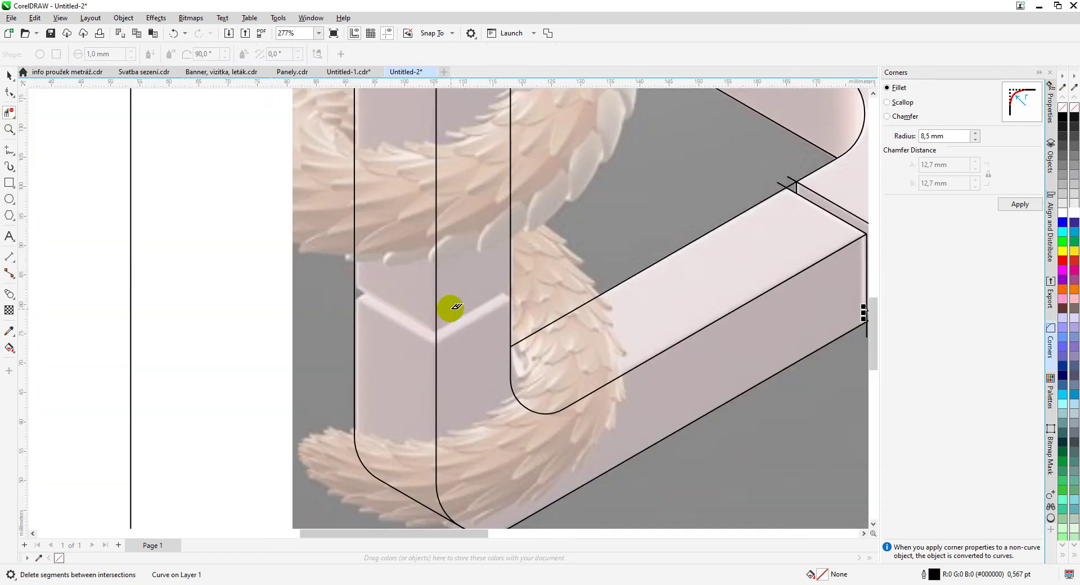
{"action": "left_click", "coordinate": [9, 149]}
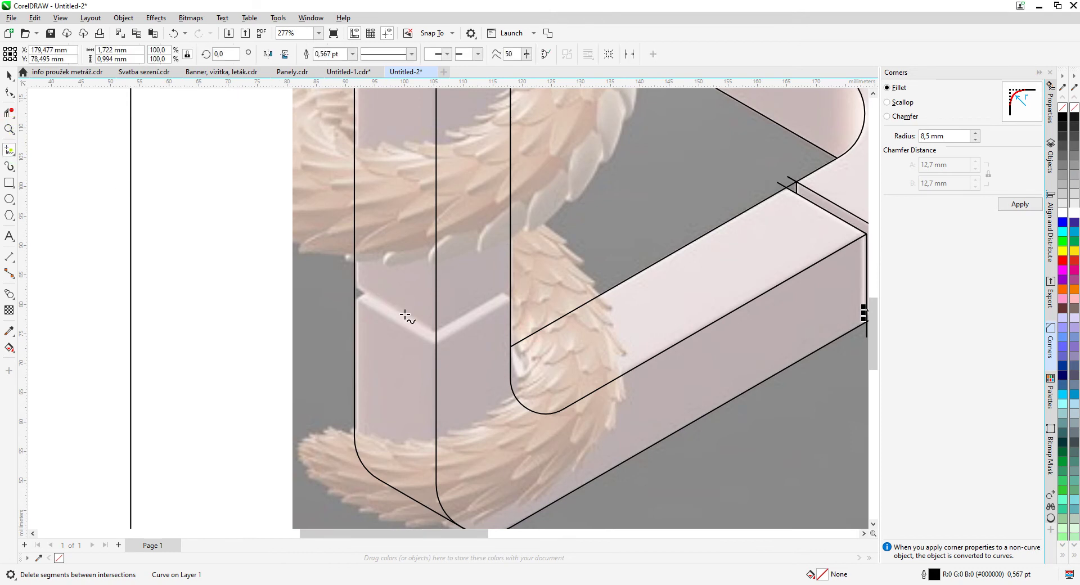
{"action": "scroll", "coordinate": [448, 308], "scroll_direction": "up", "scroll_amount": 3}
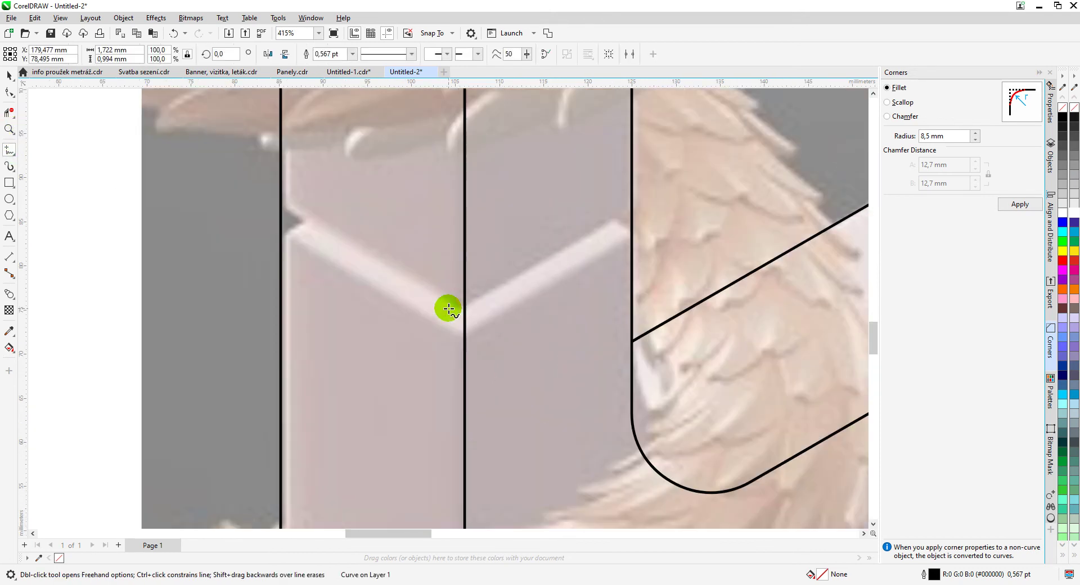
{"action": "left_click", "coordinate": [464, 336]}
{"action": "left_click", "coordinate": [252, 216]}
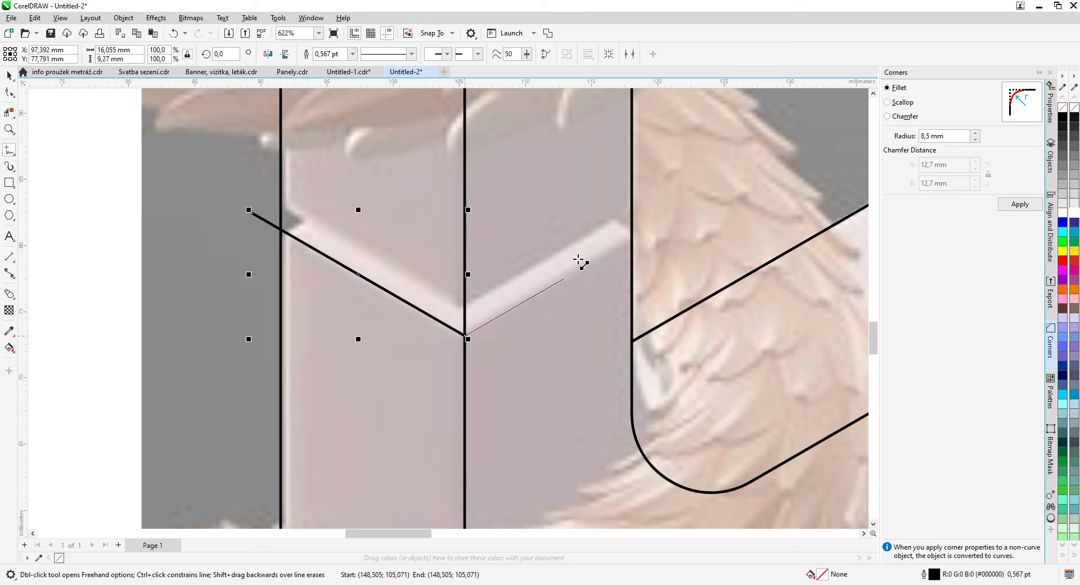
{"action": "left_click", "coordinate": [654, 227]}
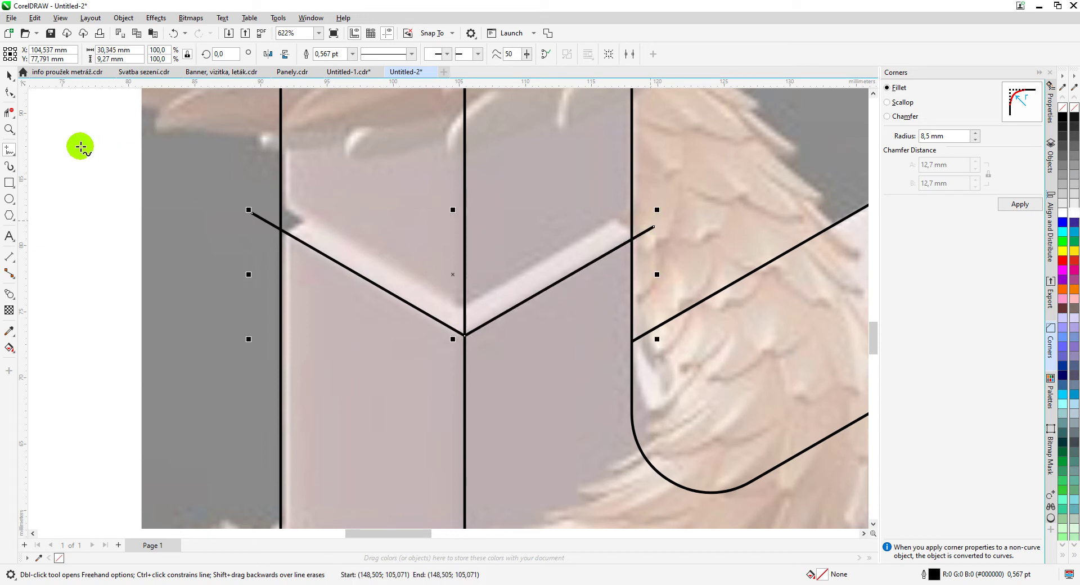
- Copy the V-shaped line and move the copy straight up about 2.4 mm onto the groove's upper edge
{"action": "key", "text": "space"}
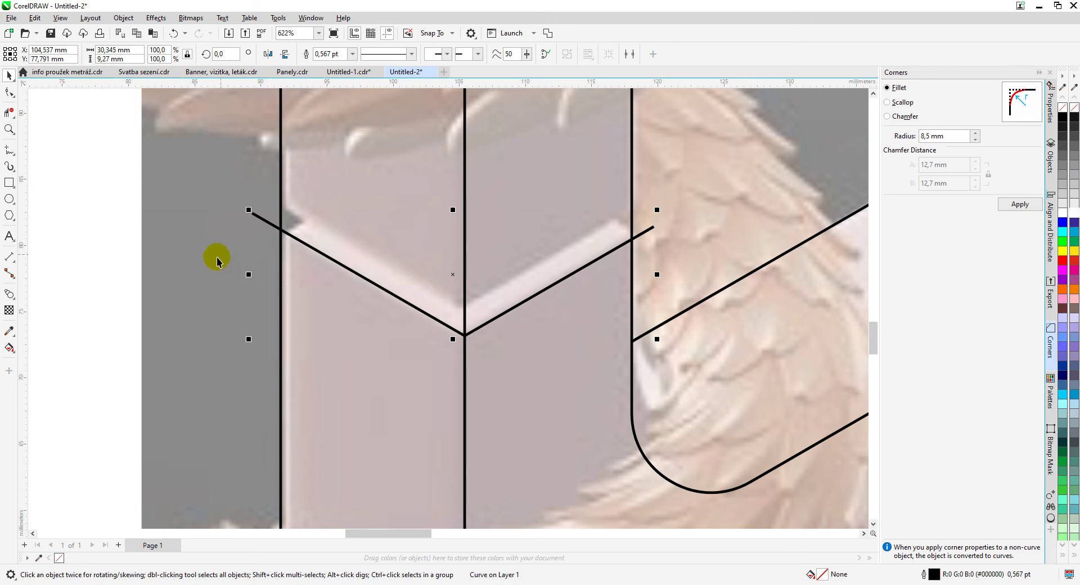
{"action": "key", "text": "ctrl+c"}
{"action": "key", "text": "ctrl+v"}
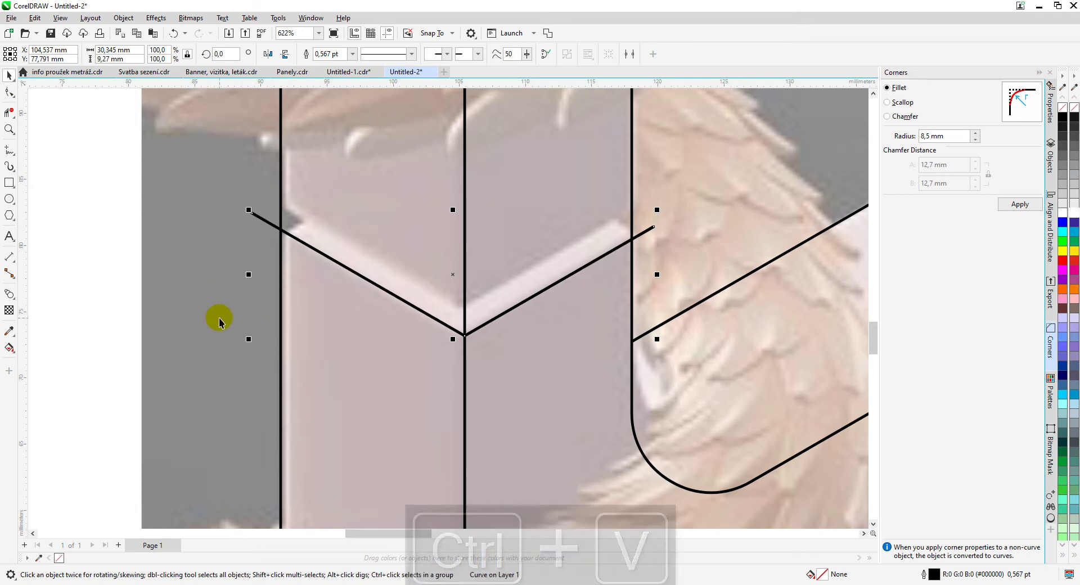
{"action": "key", "text": "shift+Up"}
{"action": "key", "text": "shift+Up"}
{"action": "key", "text": "shift+Up"}
{"action": "key", "text": "shift+Up"}
{"action": "key", "text": "shift+Up"}
{"action": "key", "text": "shift+Up"}
{"action": "key", "text": "shift+Up"}
{"action": "key", "text": "shift+Up"}
{"action": "key", "text": "shift+Up"}
{"action": "key", "text": "shift+Up"}
{"action": "key", "text": "shift+Up"}
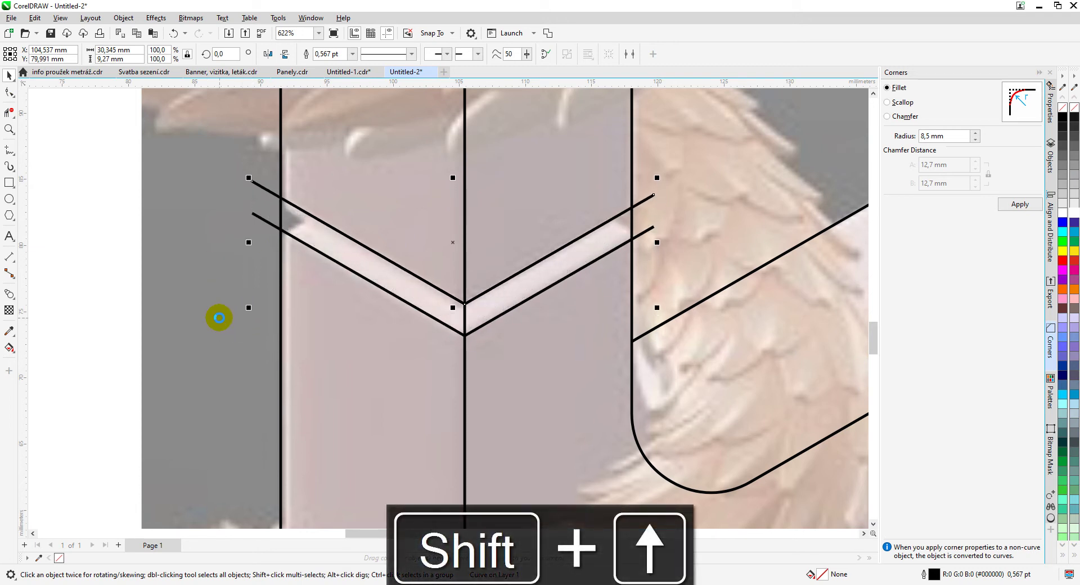
- Draw short inward lines, about 5 mm at 30° and 4.3 mm at 150°, from the lower V line's intersections with the arm's two outer edges
{"action": "left_click", "coordinate": [9, 151]}
{"action": "left_click", "coordinate": [283, 228]}
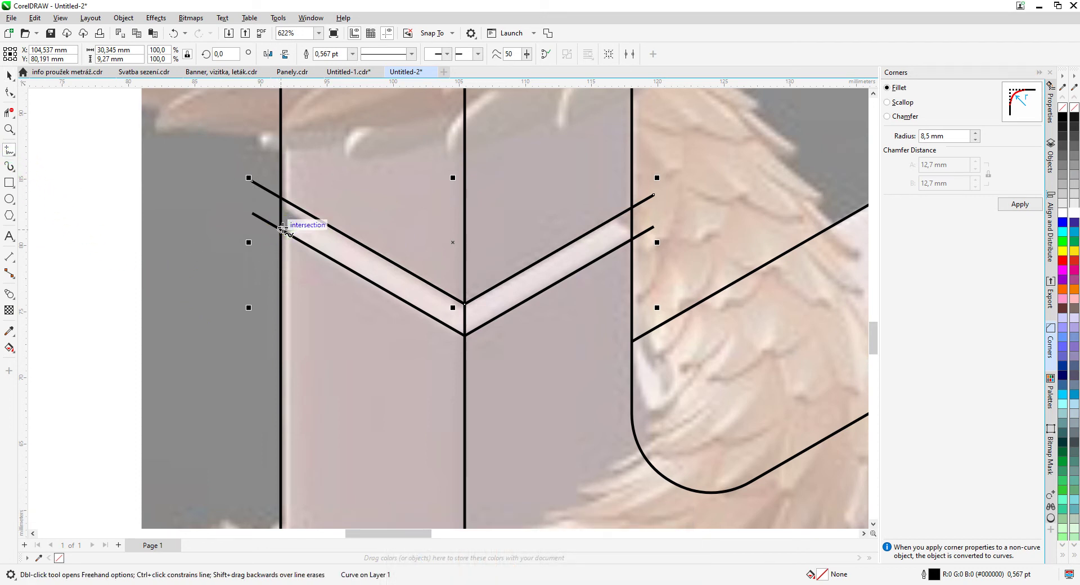
{"action": "left_click", "coordinate": [339, 199]}
{"action": "left_click", "coordinate": [340, 199]}
{"action": "left_click", "coordinate": [636, 238]}
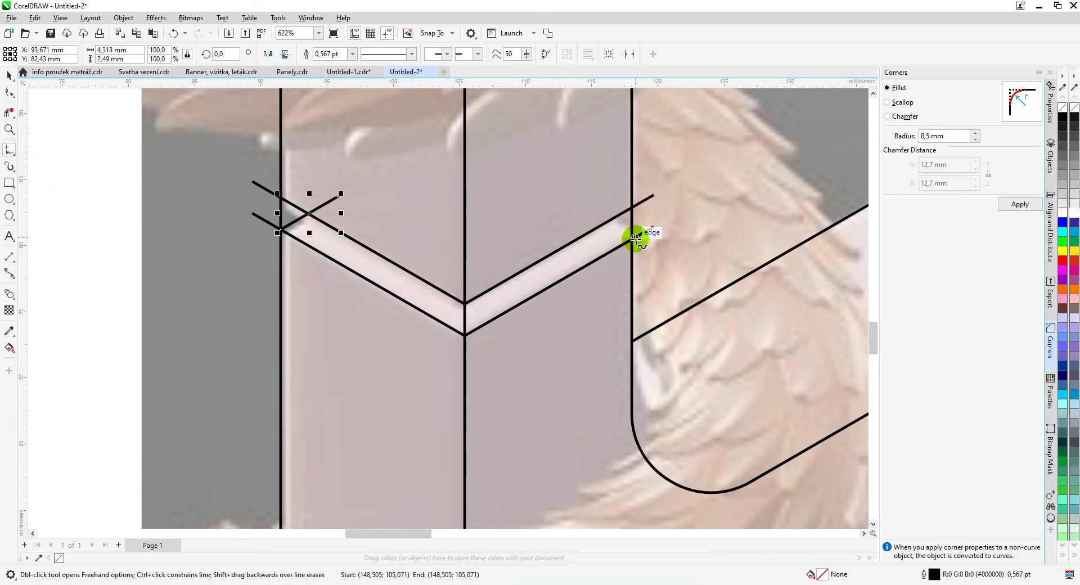
{"action": "left_click", "coordinate": [585, 209]}
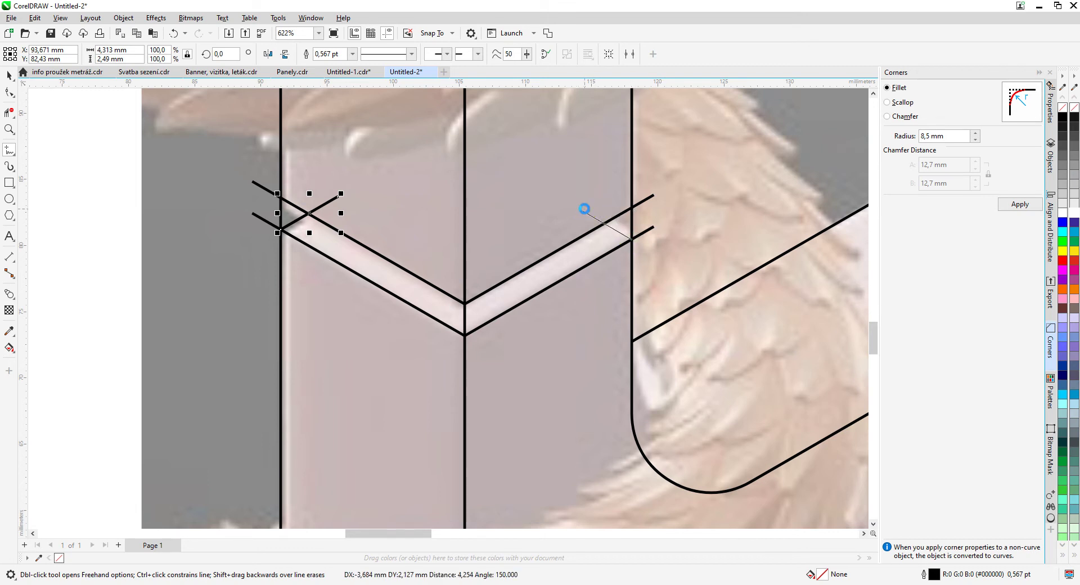
- Delete the short lines' ends beyond the upper V line and the middle edge's segment between both V lines with Virtual Segment Delete
{"action": "left_click", "coordinate": [9, 111]}
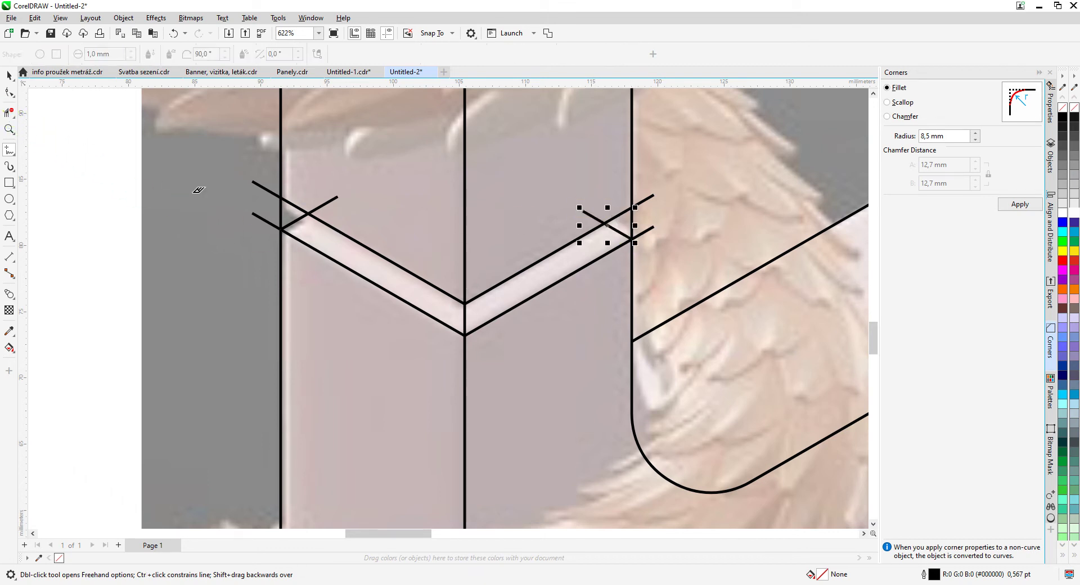
{"action": "left_click", "coordinate": [339, 199]}
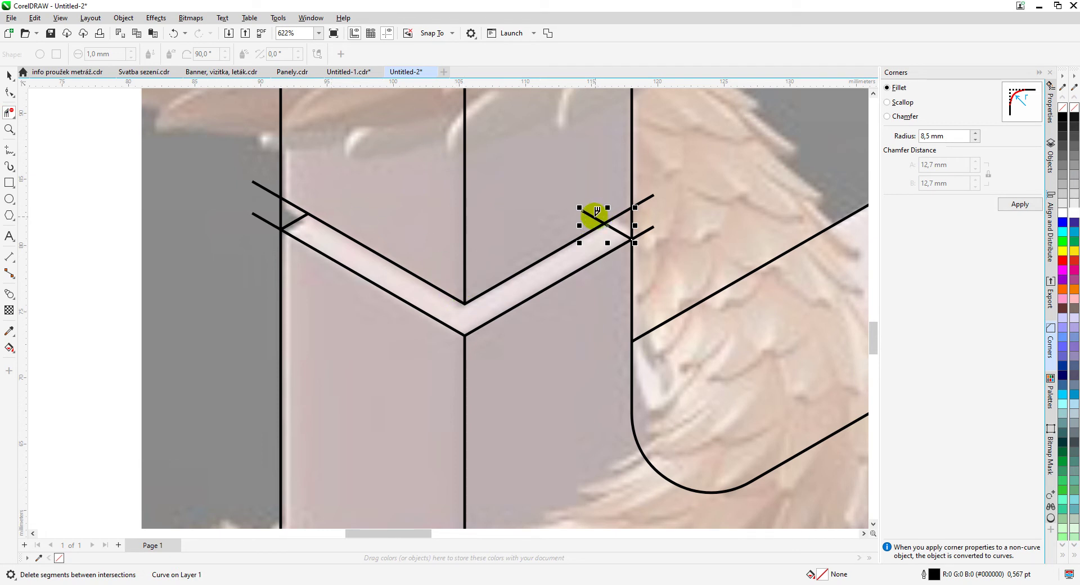
- Draw a connected line along the upper arm's groove, about 17 mm across the top face and 21 mm vertically down the side face
{"action": "scroll", "coordinate": [449, 294], "scroll_direction": "down", "scroll_amount": 3}
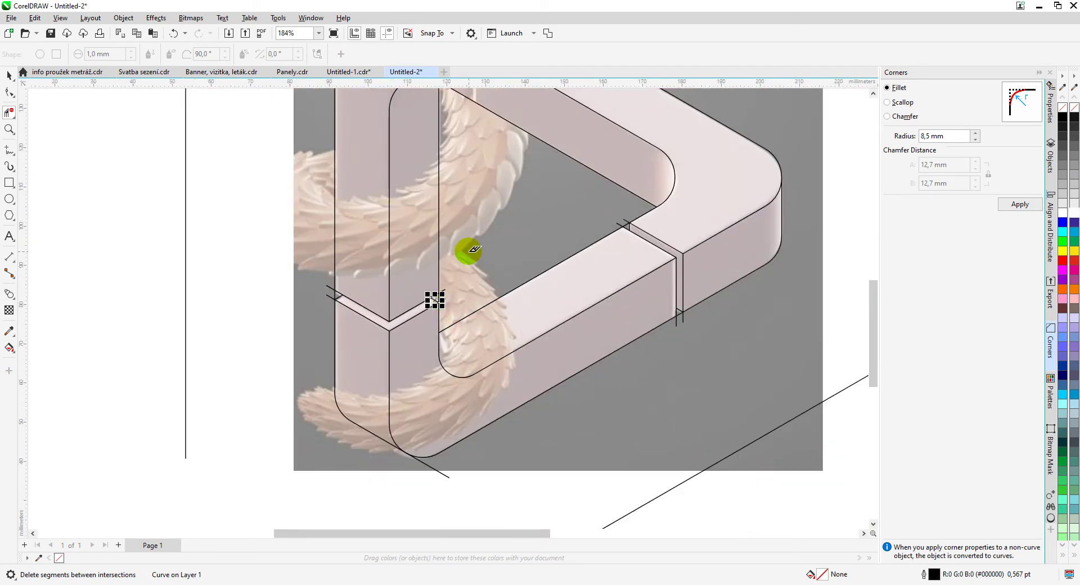
{"action": "scroll", "coordinate": [444, 289], "scroll_direction": "down", "scroll_amount": 3}
{"action": "scroll", "coordinate": [449, 241], "scroll_direction": "up", "scroll_amount": 5}
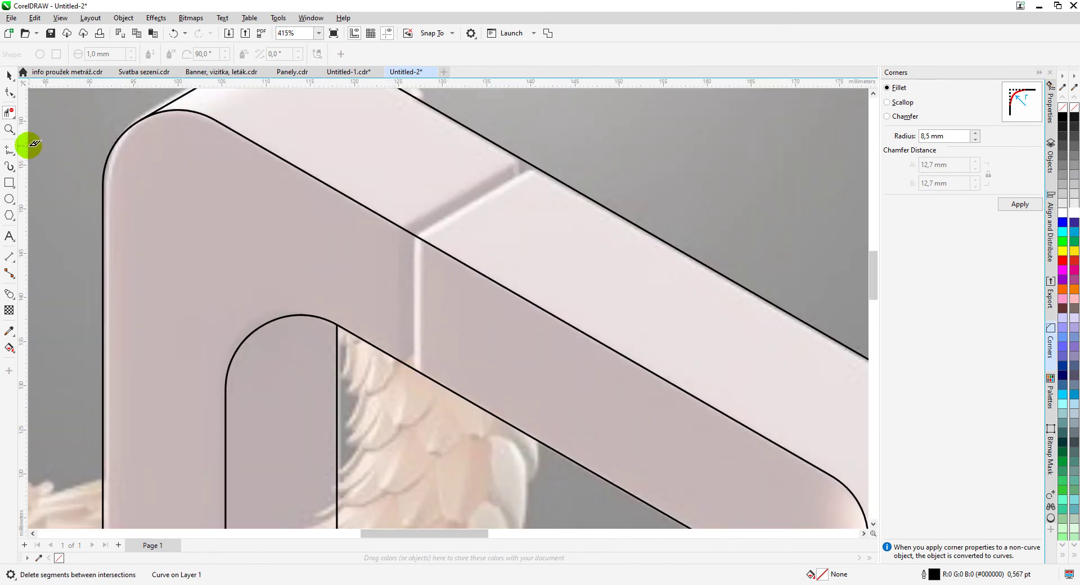
{"action": "left_click", "coordinate": [9, 149]}
{"action": "left_click_drag", "start_coordinate": [414, 382], "coordinate": [427, 256]}
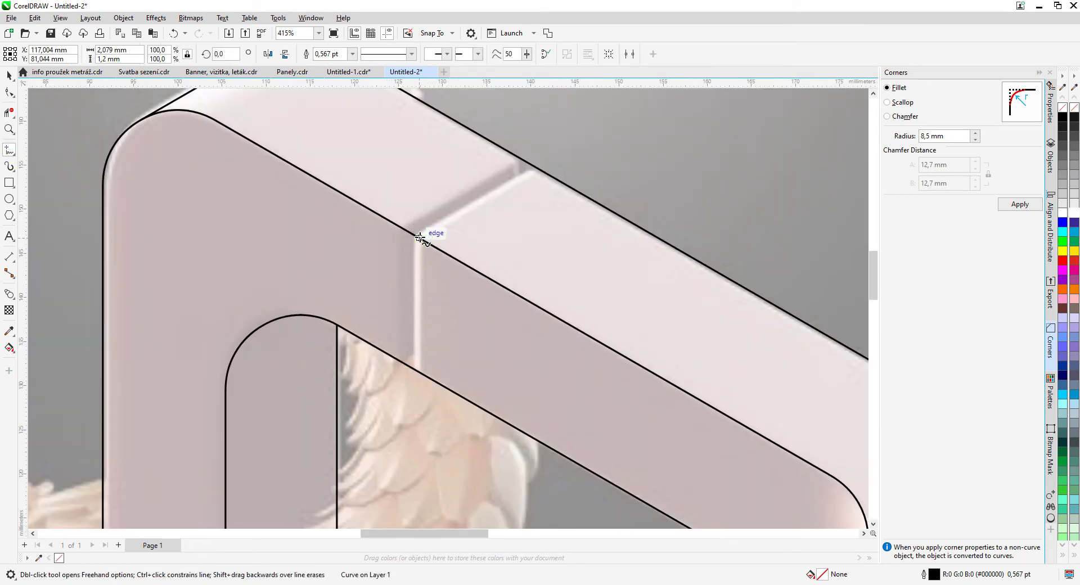
{"action": "left_click_drag", "start_coordinate": [547, 164], "coordinate": [547, 163]}
{"action": "left_click", "coordinate": [420, 237]}
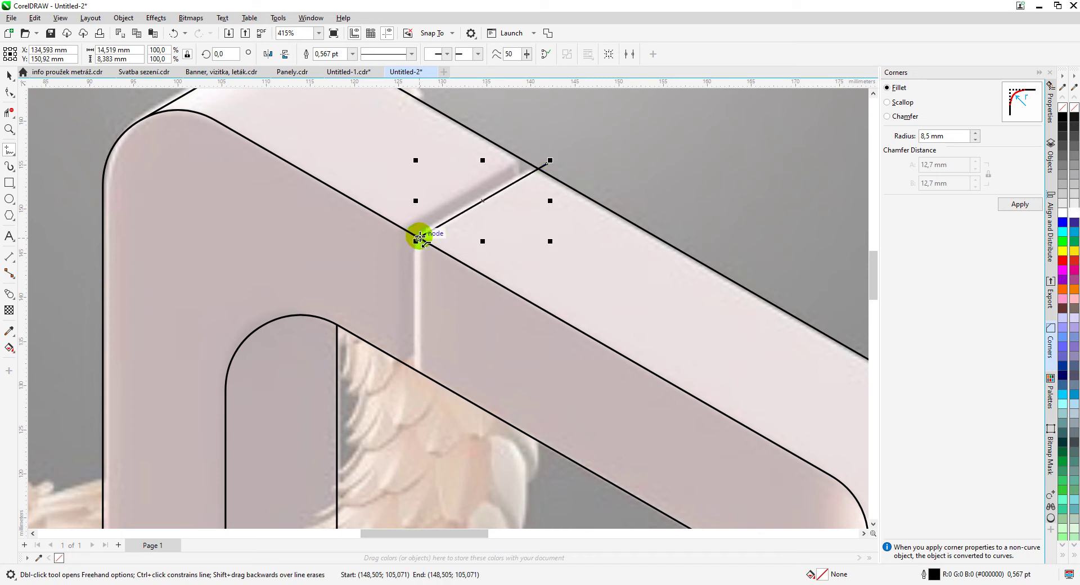
{"action": "left_click_drag", "start_coordinate": [420, 240], "coordinate": [427, 424]}
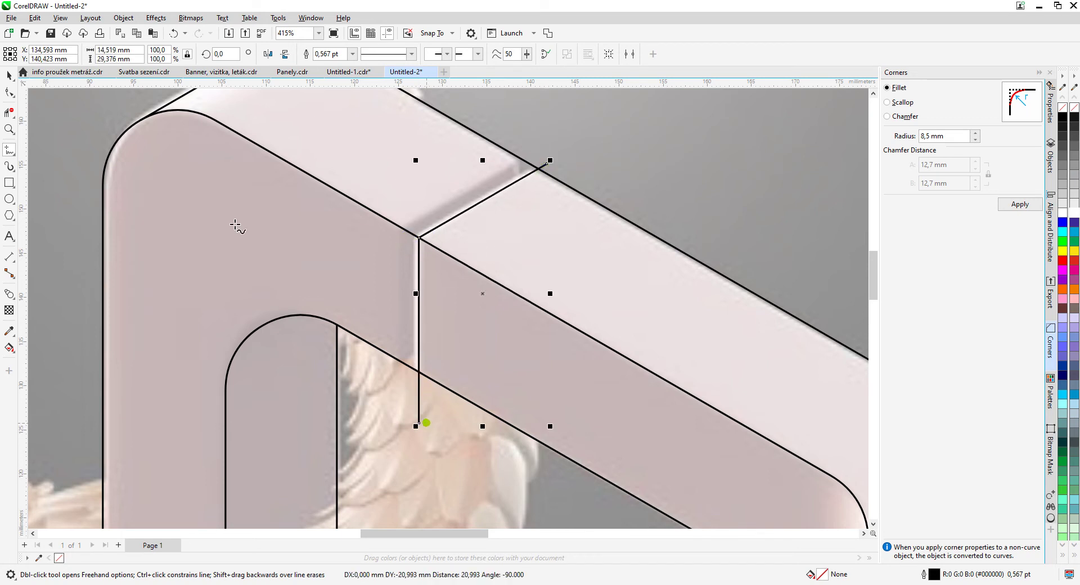
- Copy the upper arm's groove line and place the copy's corner on the arm's front edge at the groove's other side
{"action": "left_click", "coordinate": [9, 74]}
{"action": "key", "text": "ctrl+c"}
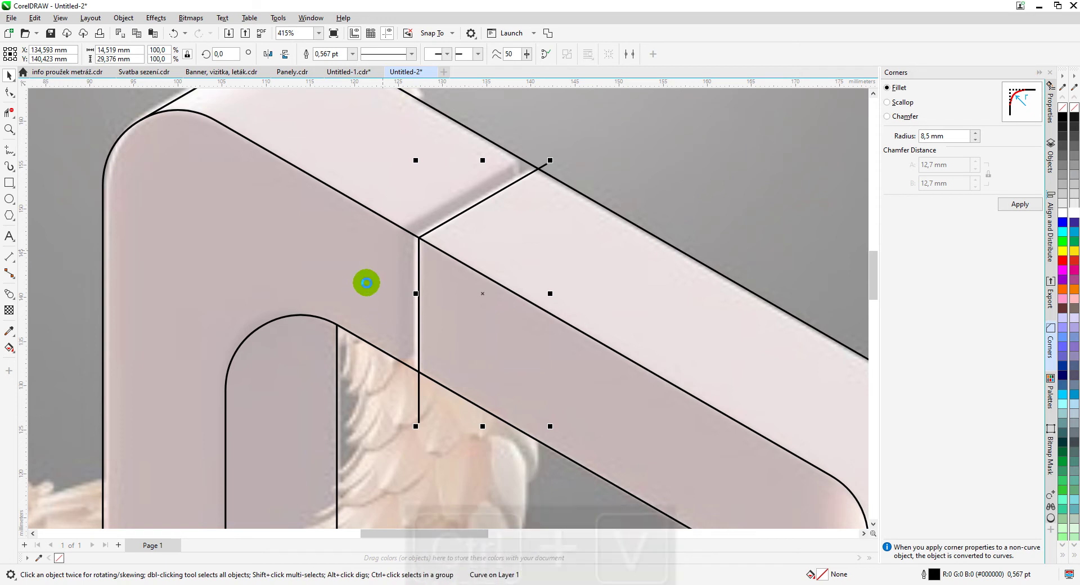
{"action": "key", "text": "ctrl+v"}
{"action": "scroll", "coordinate": [411, 251], "scroll_direction": "up", "scroll_amount": 3}
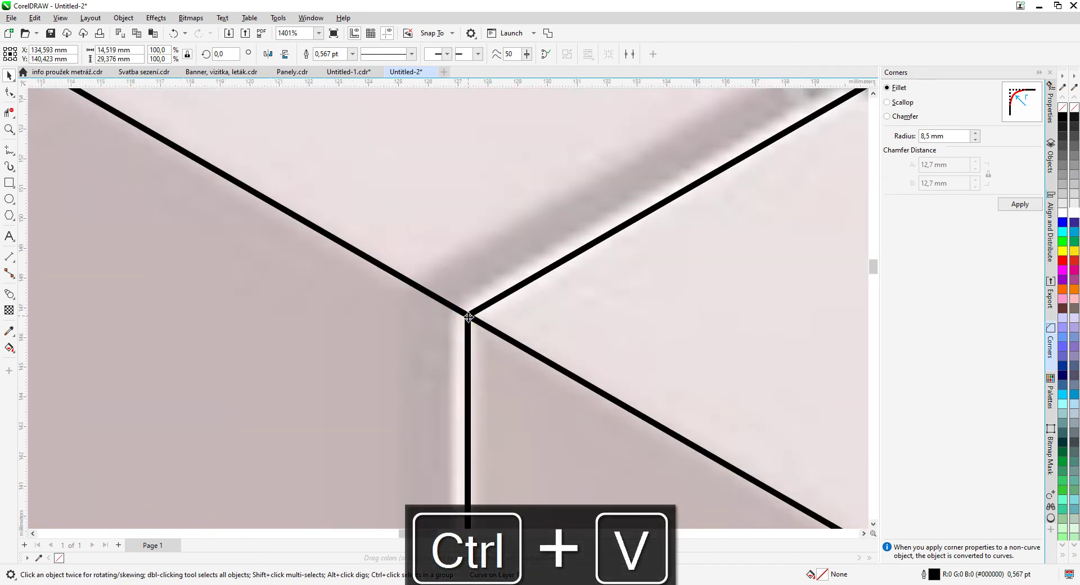
{"action": "left_click_drag", "start_coordinate": [468, 317], "coordinate": [416, 285]}
- Draw a vertical line about 2.9 mm down from the copied groove line's intersection with the upper arm's outer edge
{"action": "scroll", "coordinate": [448, 312], "scroll_direction": "down", "scroll_amount": 3}
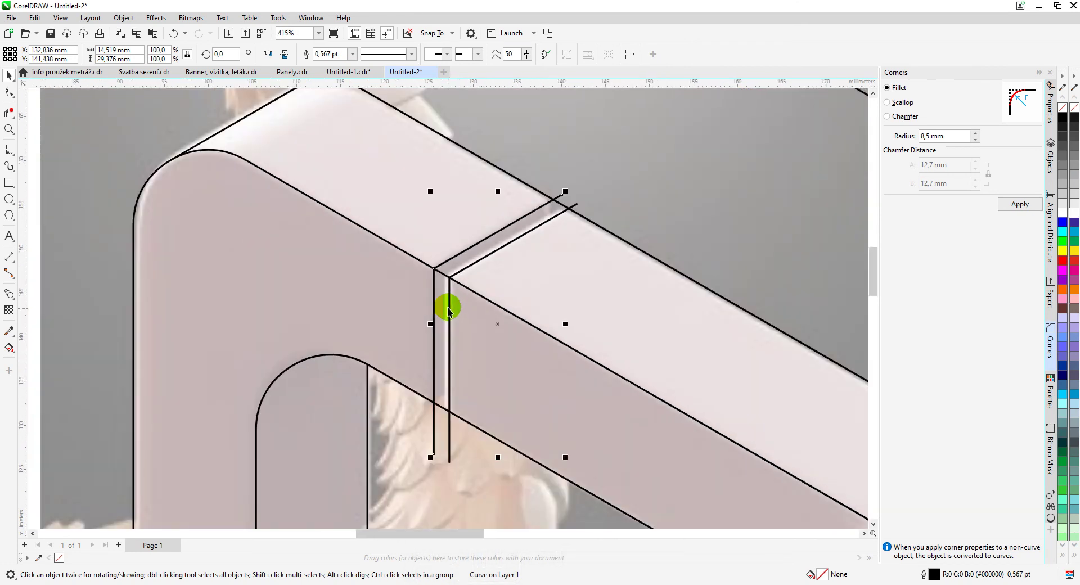
{"action": "left_click", "coordinate": [10, 149]}
{"action": "scroll", "coordinate": [556, 203], "scroll_direction": "up", "scroll_amount": 3}
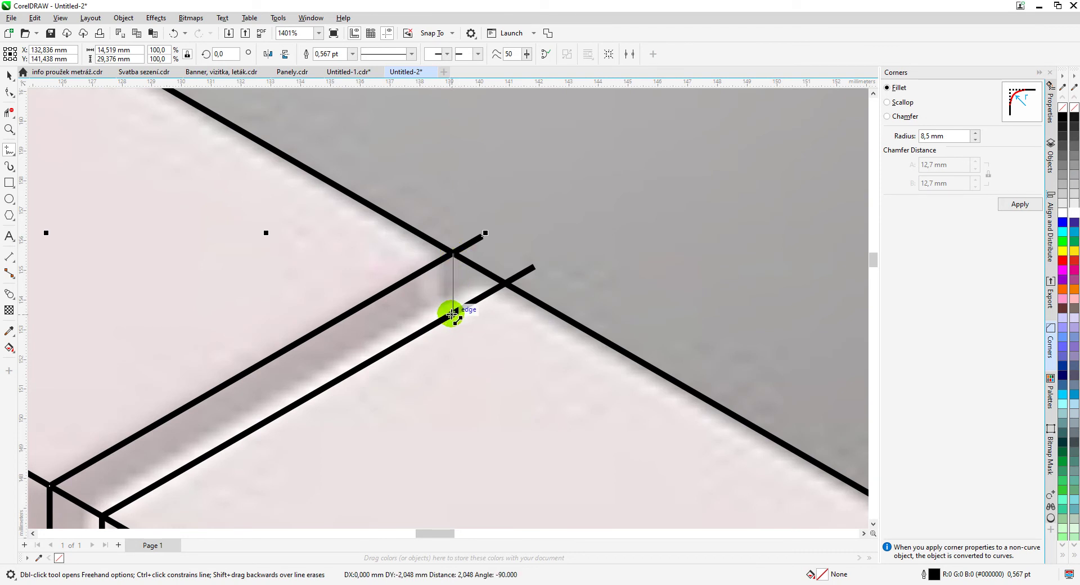
{"action": "left_click", "coordinate": [454, 340]}
{"action": "scroll", "coordinate": [447, 309], "scroll_direction": "down", "scroll_amount": 2}
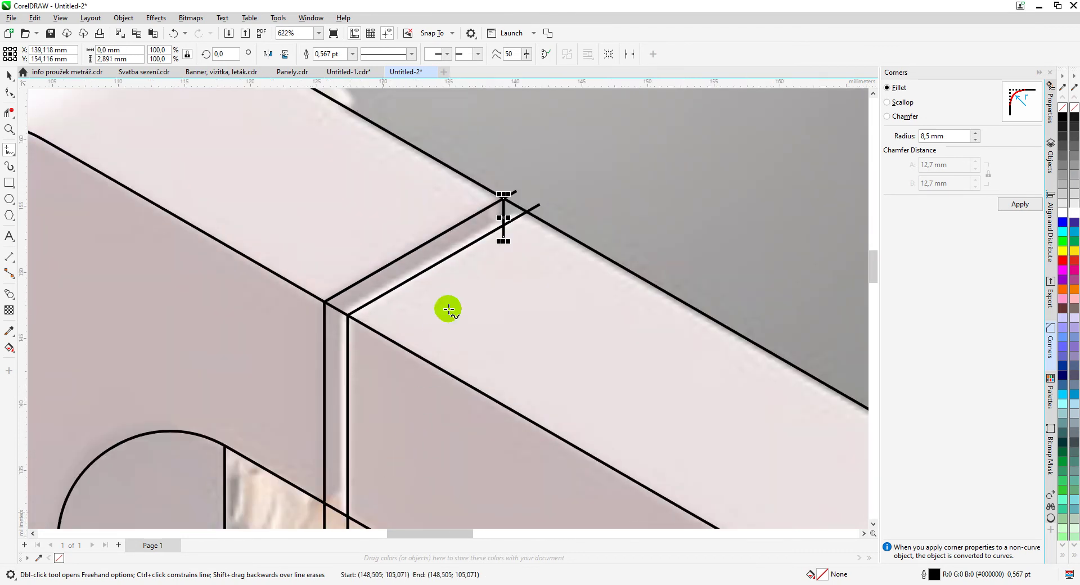
- Draw a slanted line about 2.9 mm wide and 1.7 mm high from the upper arm groove's intersection with the arm's lower edge
{"action": "scroll", "coordinate": [448, 309], "scroll_direction": "up", "scroll_amount": 1}
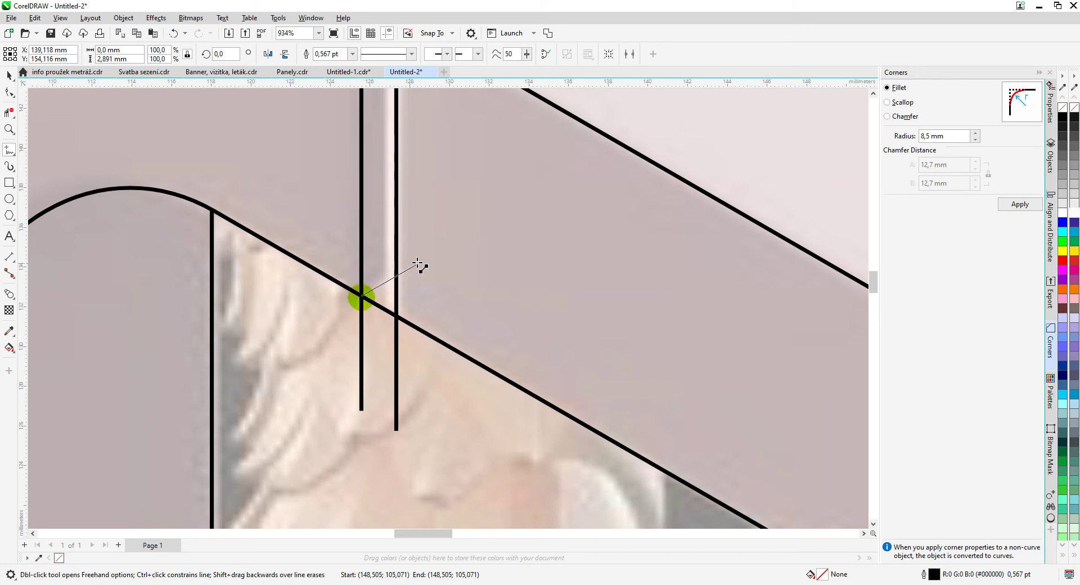
{"action": "left_click_drag", "start_coordinate": [419, 266], "coordinate": [419, 265]}
{"action": "scroll", "coordinate": [439, 300], "scroll_direction": "down", "scroll_amount": 3}
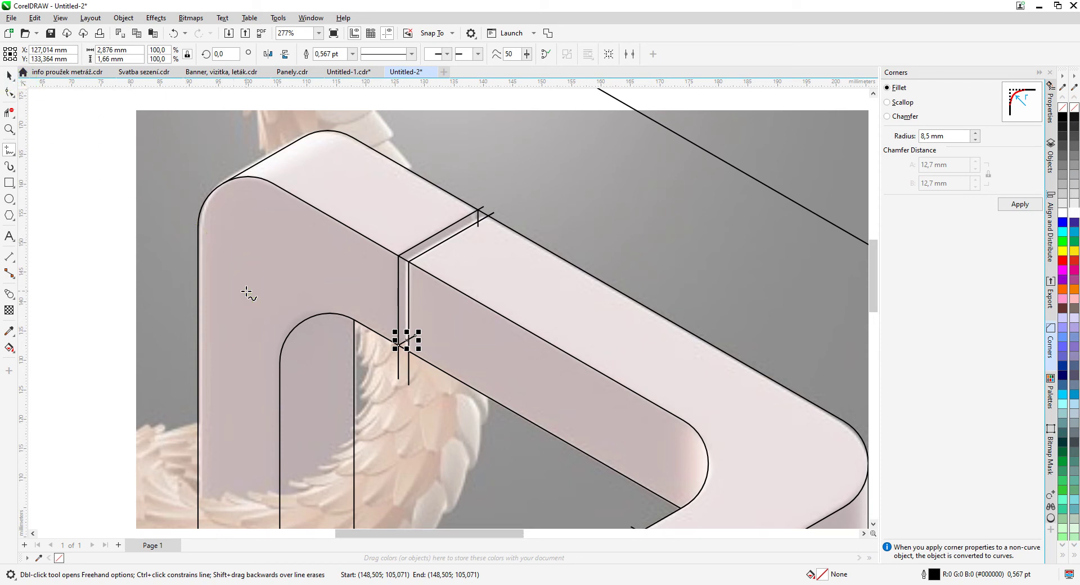
{"action": "left_click_drag", "start_coordinate": [367, 224], "coordinate": [397, 181]}
{"action": "left_click", "coordinate": [8, 75]}
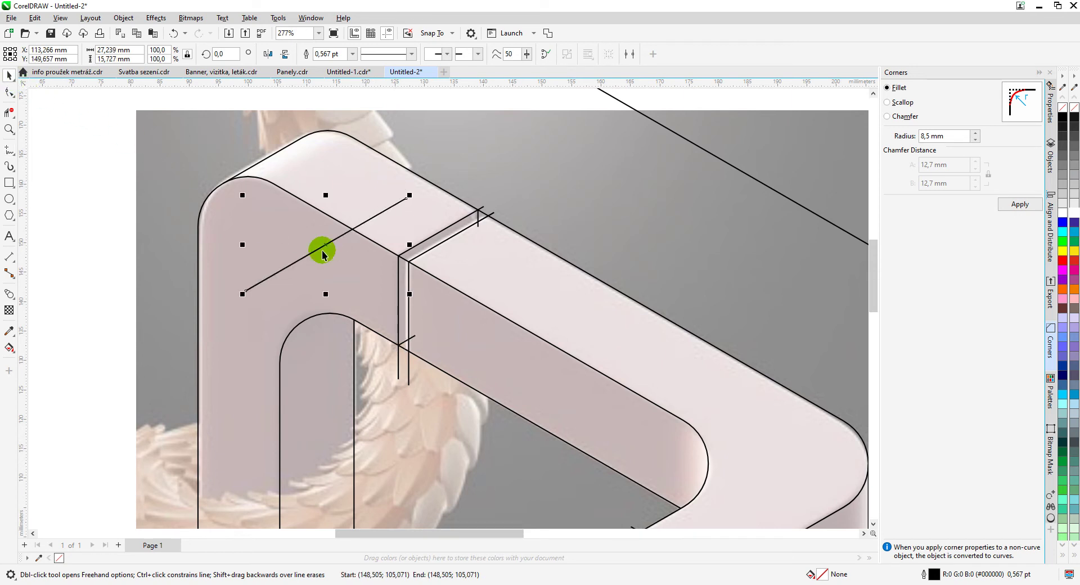
{"action": "left_click_drag", "start_coordinate": [323, 254], "coordinate": [438, 323]}
{"action": "key", "text": "Delete"}
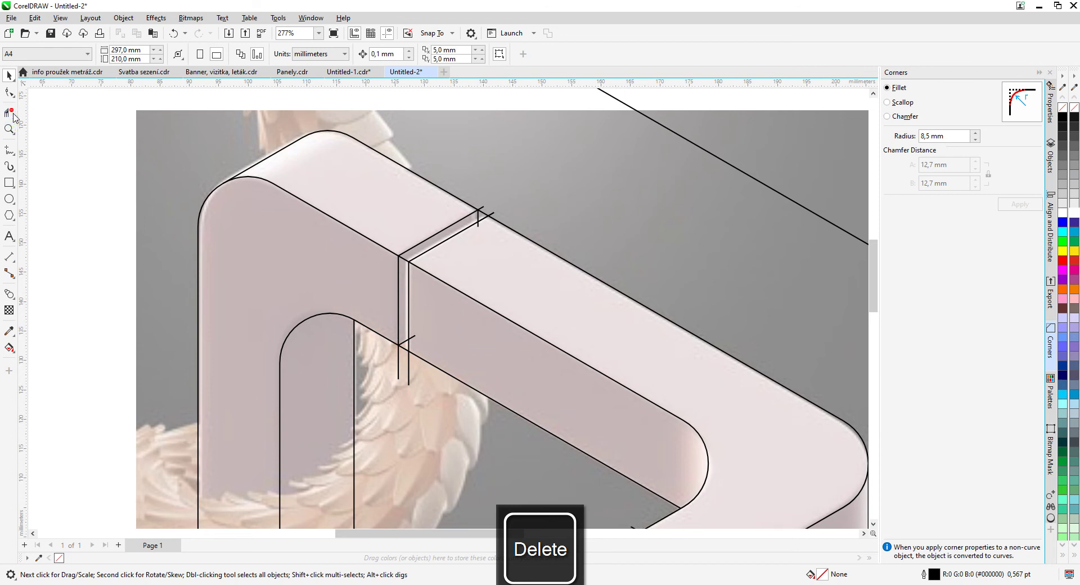
- Delete the middle edge's segment inside the upper arm's groove and the two short lines' ends beyond the groove with Virtual Segment Delete
{"action": "left_click", "coordinate": [9, 113]}
{"action": "scroll", "coordinate": [402, 220], "scroll_direction": "up", "scroll_amount": 2}
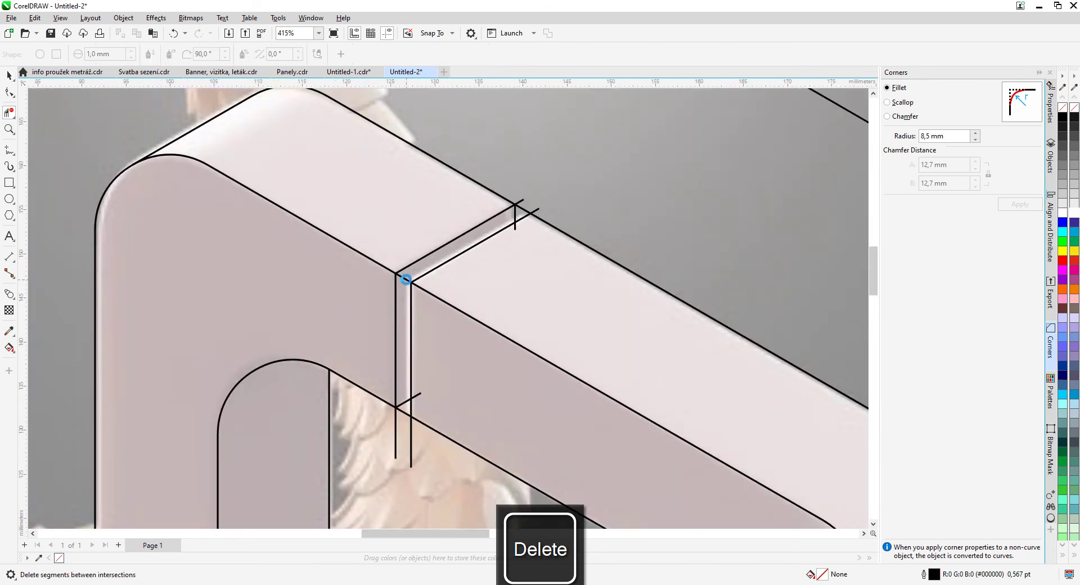
{"action": "left_click", "coordinate": [405, 280]}
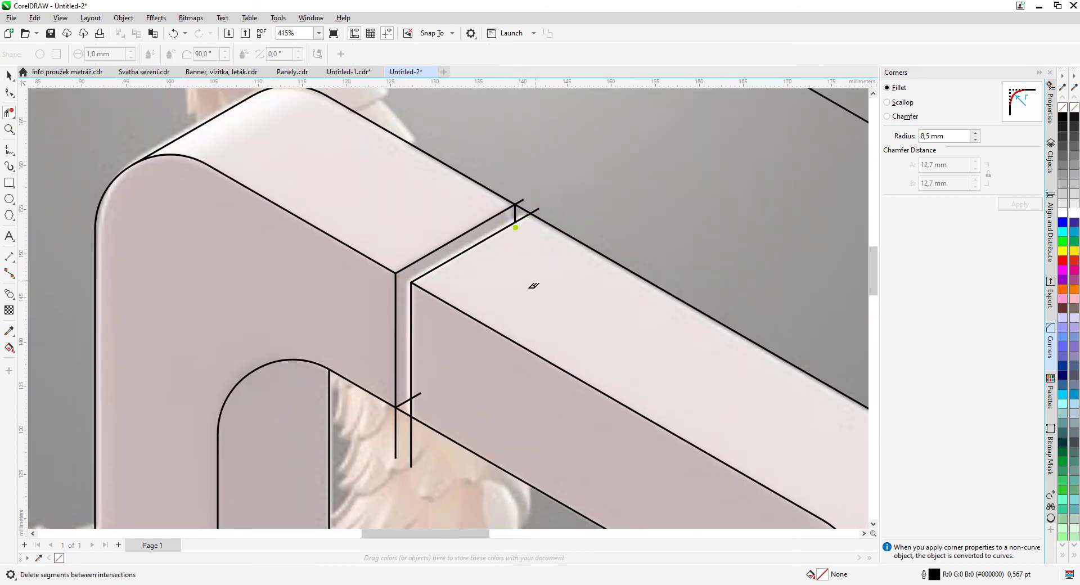
{"action": "left_click", "coordinate": [426, 398]}
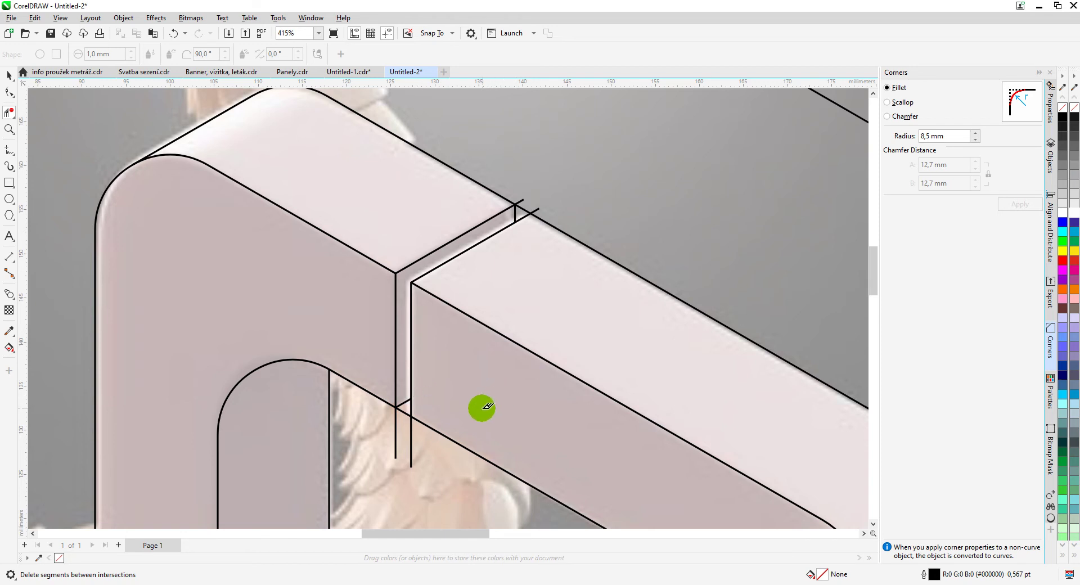
- Unlock the reference image and delete it
{"action": "scroll", "coordinate": [482, 407], "scroll_direction": "down", "scroll_amount": 3}
{"action": "scroll", "coordinate": [448, 306], "scroll_direction": "down", "scroll_amount": 1}
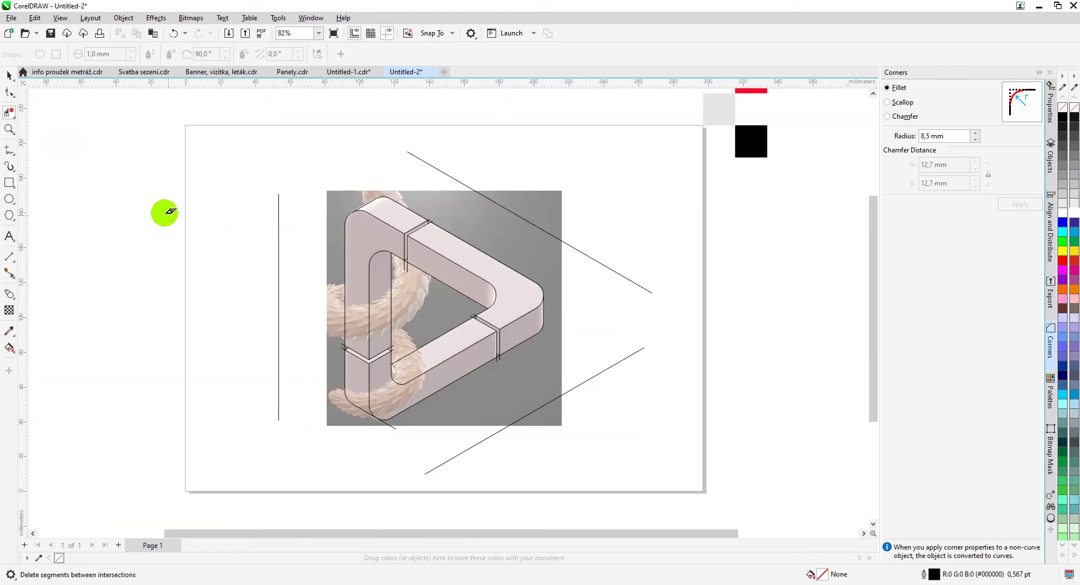
{"action": "left_click", "coordinate": [12, 77]}
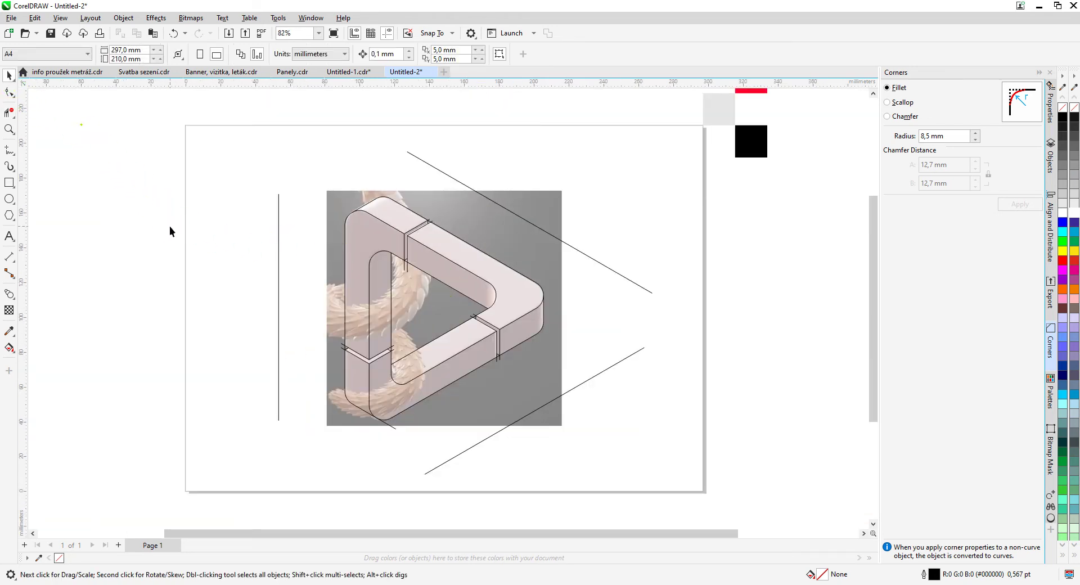
{"action": "right_click", "coordinate": [338, 201]}
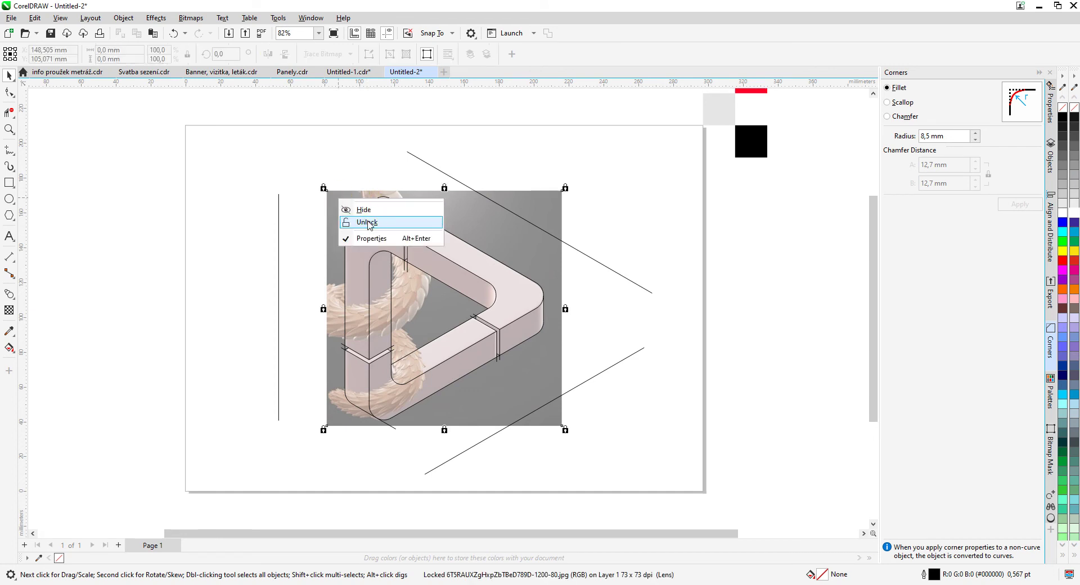
{"action": "left_click", "coordinate": [329, 167]}
{"action": "key", "text": "Delete"}
- Delete the three long guide lines around the traced triangle
{"action": "left_click_drag", "start_coordinate": [260, 176], "coordinate": [298, 419]}
{"action": "key", "text": "Delete"}
{"action": "left_click", "coordinate": [446, 476]}
{"action": "key", "text": "Delete"}
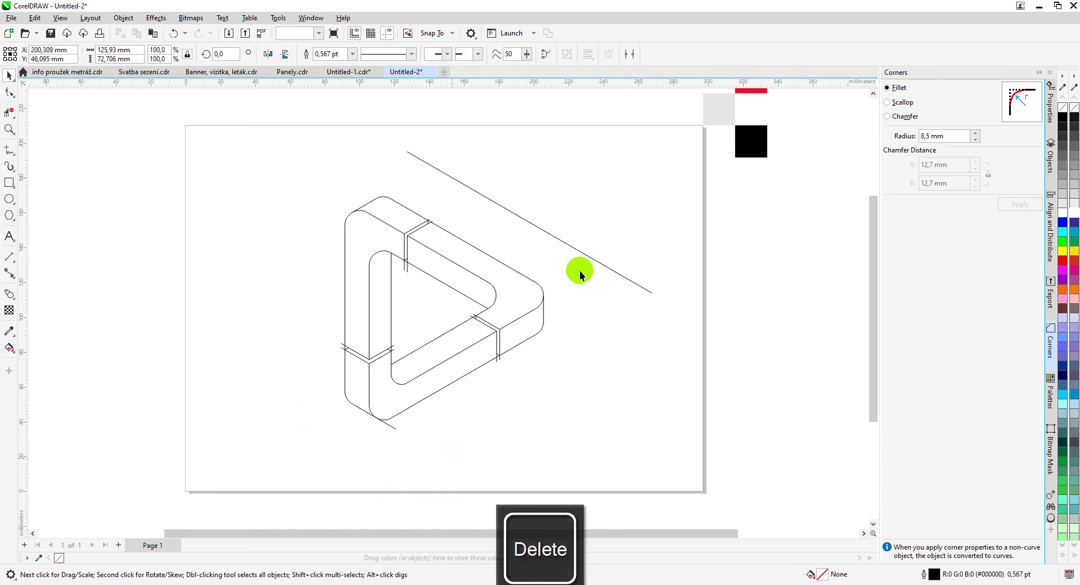
{"action": "left_click", "coordinate": [587, 256]}
{"action": "key", "text": "Delete"}
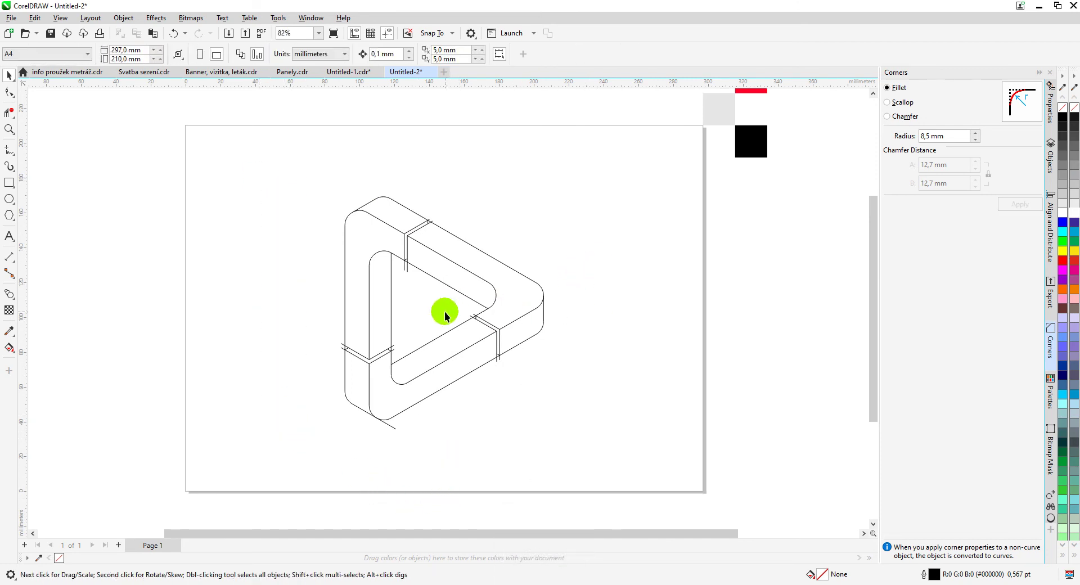
- Select the whole traced triangle and move it off the page into the empty area beside its left edge
{"action": "scroll", "coordinate": [444, 312], "scroll_direction": "up", "scroll_amount": 1}
{"action": "scroll", "coordinate": [507, 318], "scroll_direction": "down", "scroll_amount": 3}
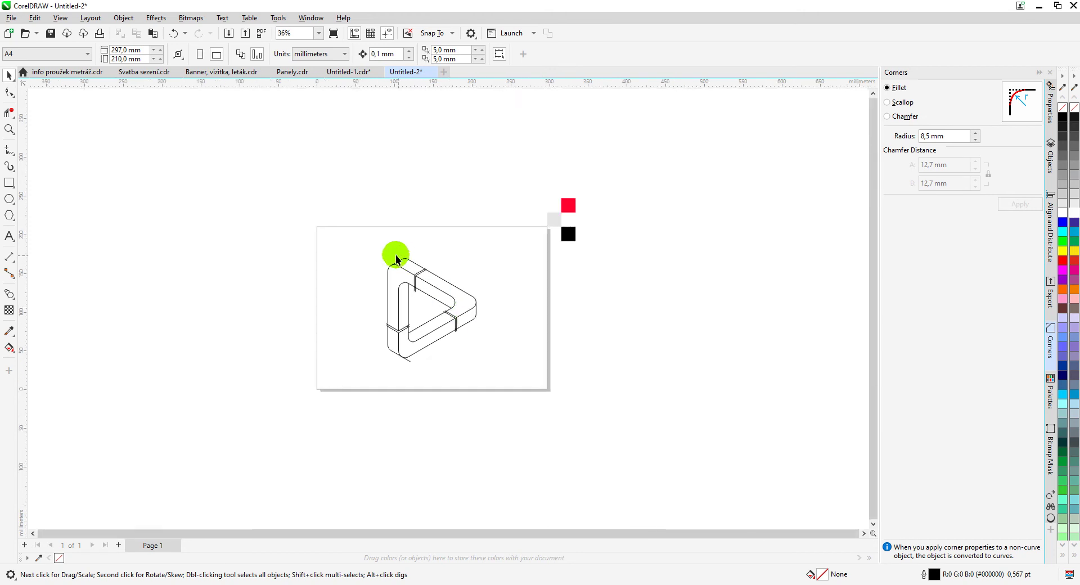
{"action": "left_click_drag", "start_coordinate": [364, 251], "coordinate": [495, 373]}
{"action": "left_click_drag", "start_coordinate": [431, 311], "coordinate": [242, 306]}
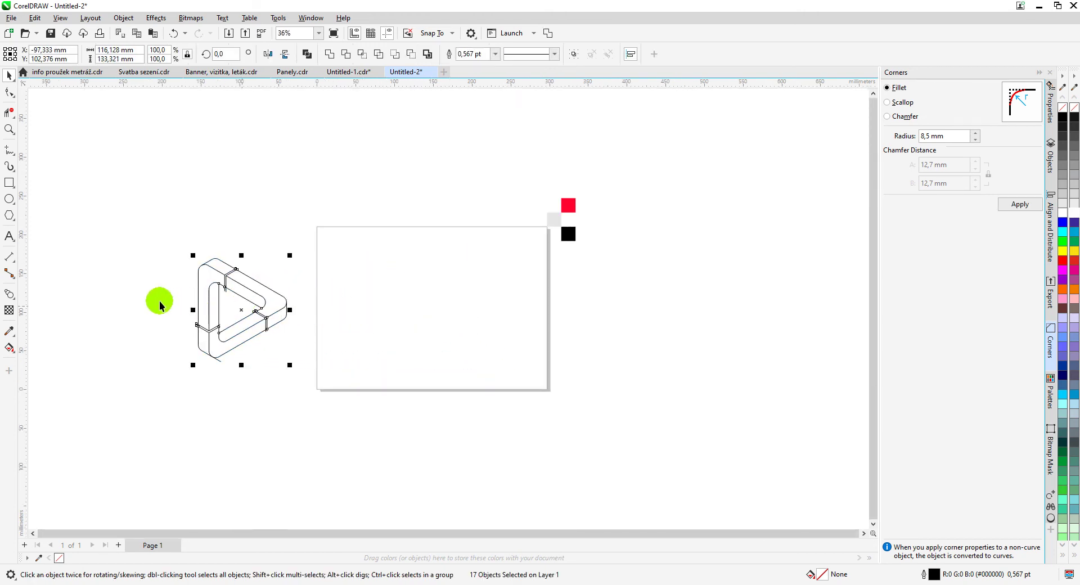
{"action": "left_click", "coordinate": [159, 302]}
{"action": "scroll", "coordinate": [168, 310], "scroll_direction": "up", "scroll_amount": 3}
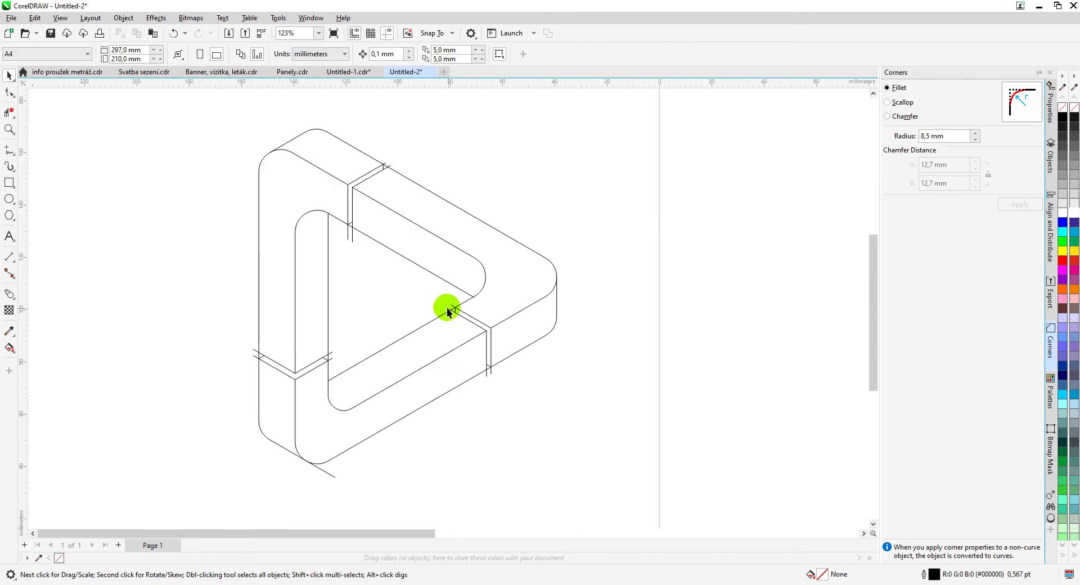
- Fill the upper-left section's front and top faces and the upper arm's groove in Desert Blue with Smart Fill
{"action": "left_click", "coordinate": [11, 348]}
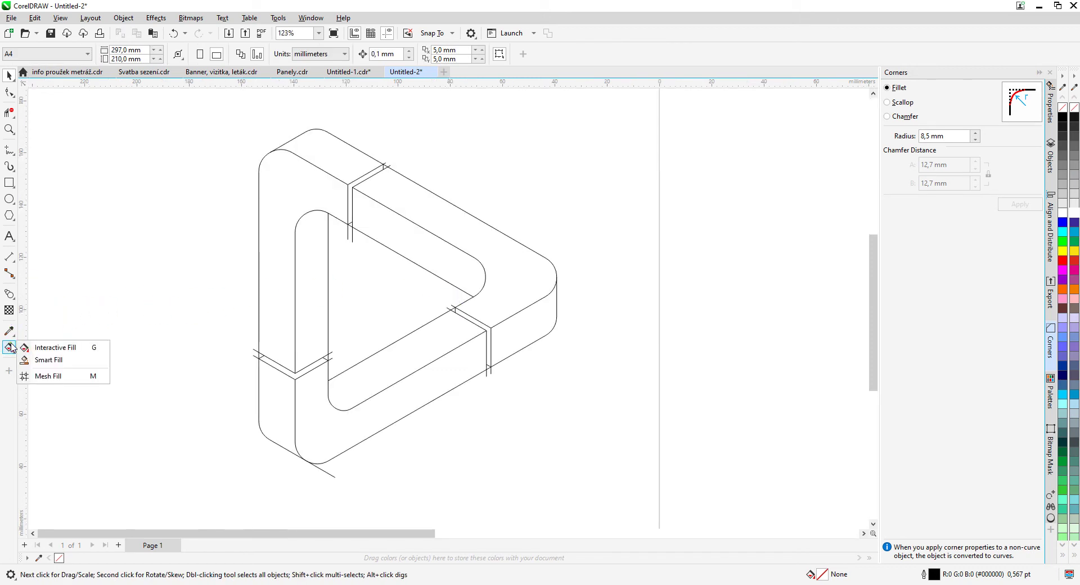
{"action": "left_click", "coordinate": [51, 362]}
{"action": "left_click", "coordinate": [309, 190]}
{"action": "left_click", "coordinate": [333, 163]}
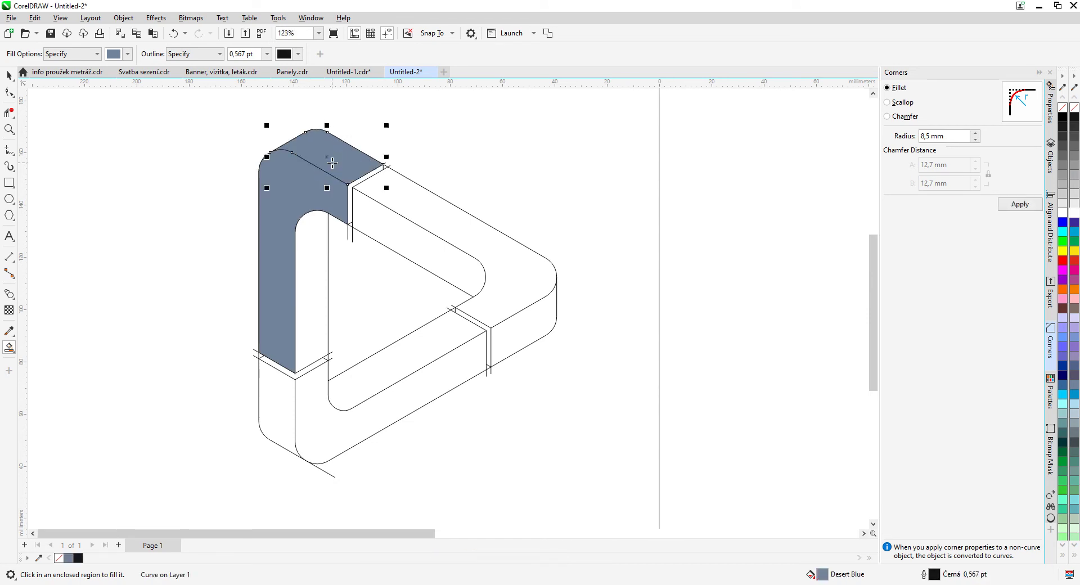
{"action": "scroll", "coordinate": [359, 193], "scroll_direction": "up", "scroll_amount": 3}
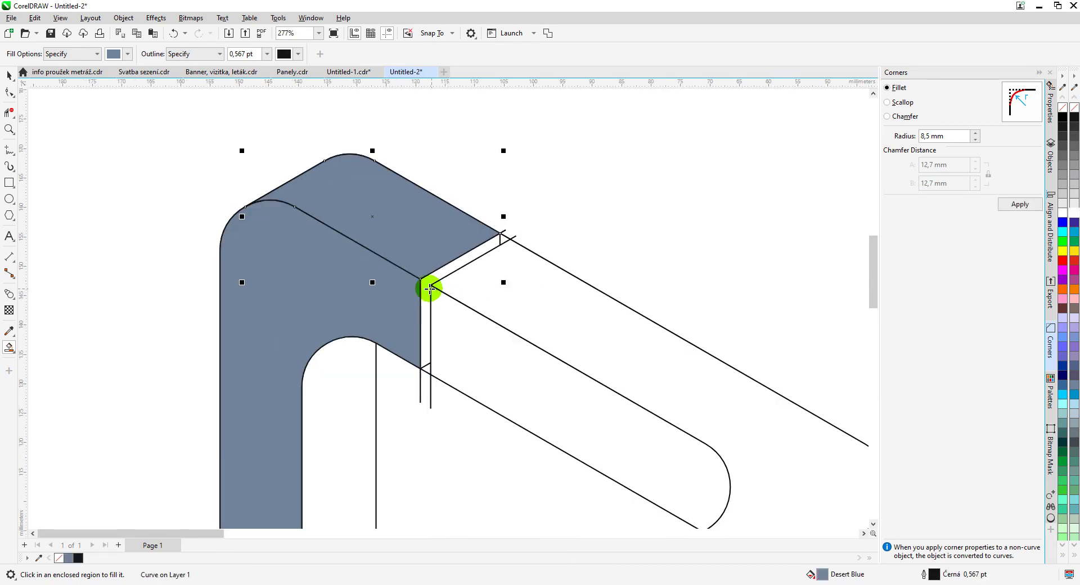
{"action": "left_click", "coordinate": [351, 188]}
- Smart Fill the upper arm's inner face, its top face around the right corner, and the right corner's side face
{"action": "left_click", "coordinate": [451, 319]}
{"action": "left_click", "coordinate": [472, 299]}
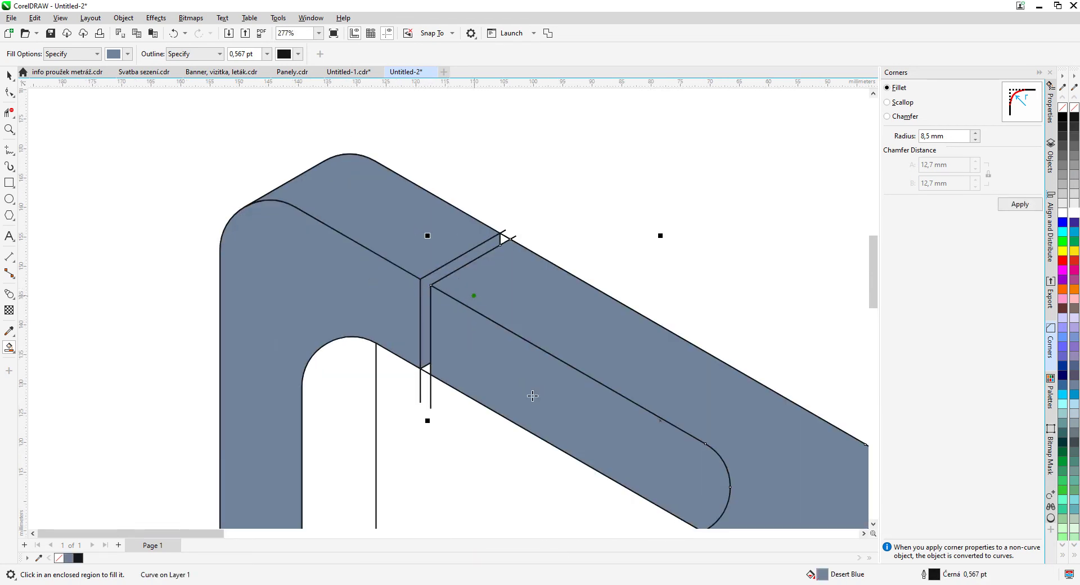
{"action": "scroll", "coordinate": [530, 393], "scroll_direction": "down", "scroll_amount": 3}
{"action": "scroll", "coordinate": [449, 308], "scroll_direction": "up", "scroll_amount": 1}
{"action": "left_click", "coordinate": [449, 308]}
{"action": "scroll", "coordinate": [448, 308], "scroll_direction": "up", "scroll_amount": 4}
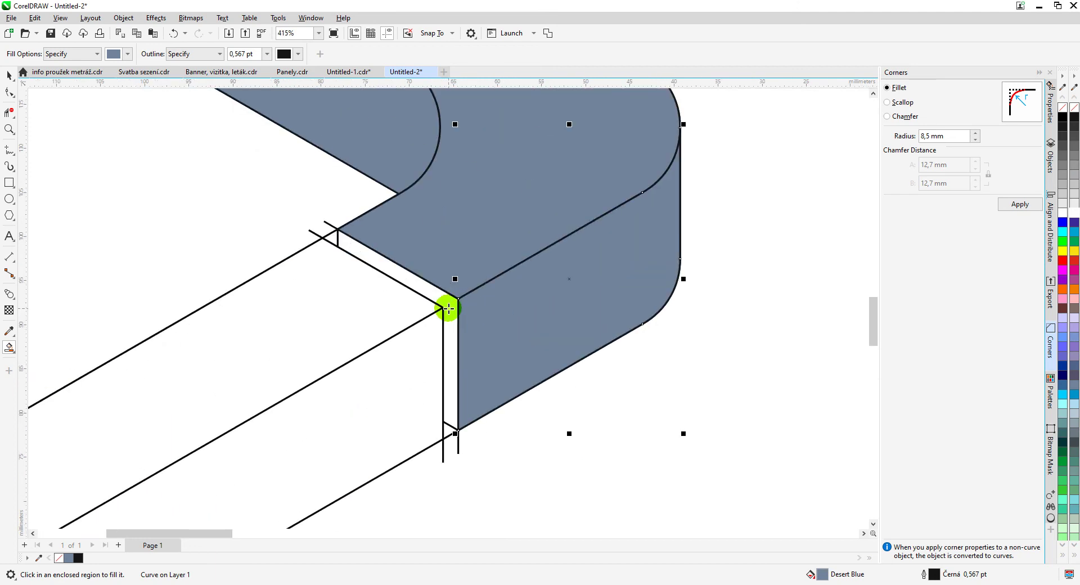
- Smart Fill the lower arm's groove, its front face and its inner face
{"action": "left_click", "coordinate": [449, 308]}
{"action": "left_click", "coordinate": [419, 347]}
{"action": "left_click", "coordinate": [371, 318]}
{"action": "scroll", "coordinate": [437, 307], "scroll_direction": "down", "scroll_amount": 4}
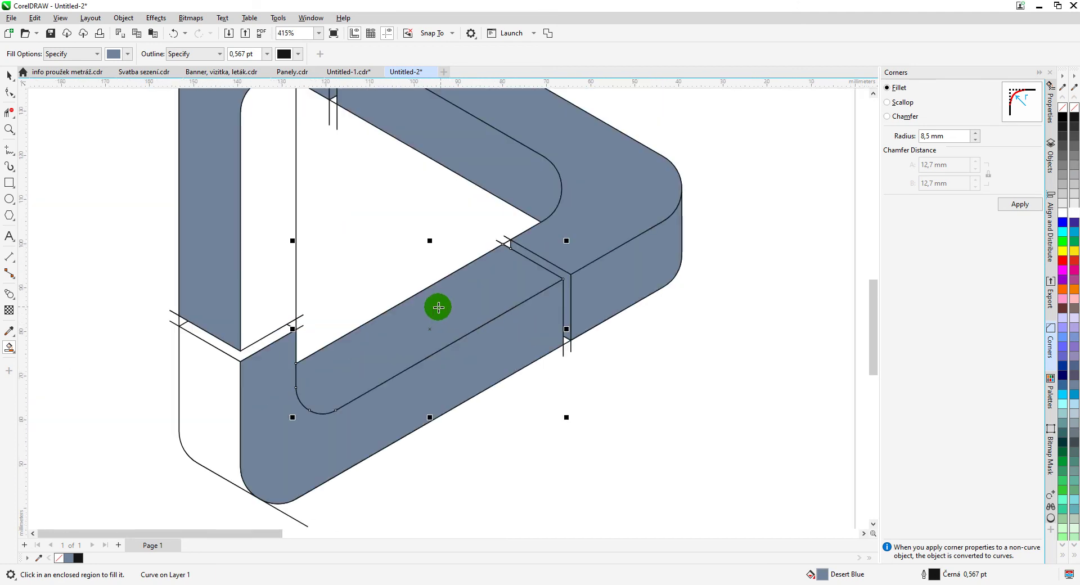
- Smart Fill the lower-left corner's side face, the left arm's groove and the left arm's inner face
{"action": "scroll", "coordinate": [265, 381], "scroll_direction": "up", "scroll_amount": 3}
{"action": "left_click", "coordinate": [370, 276]}
{"action": "left_click", "coordinate": [385, 256]}
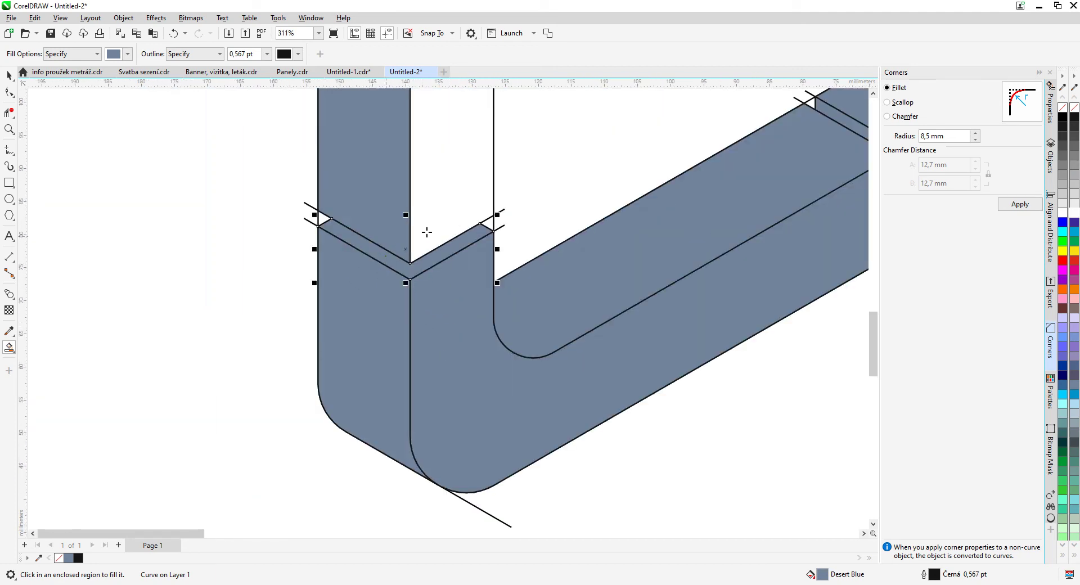
{"action": "left_click", "coordinate": [426, 232]}
{"action": "scroll", "coordinate": [450, 304], "scroll_direction": "down", "scroll_amount": 4}
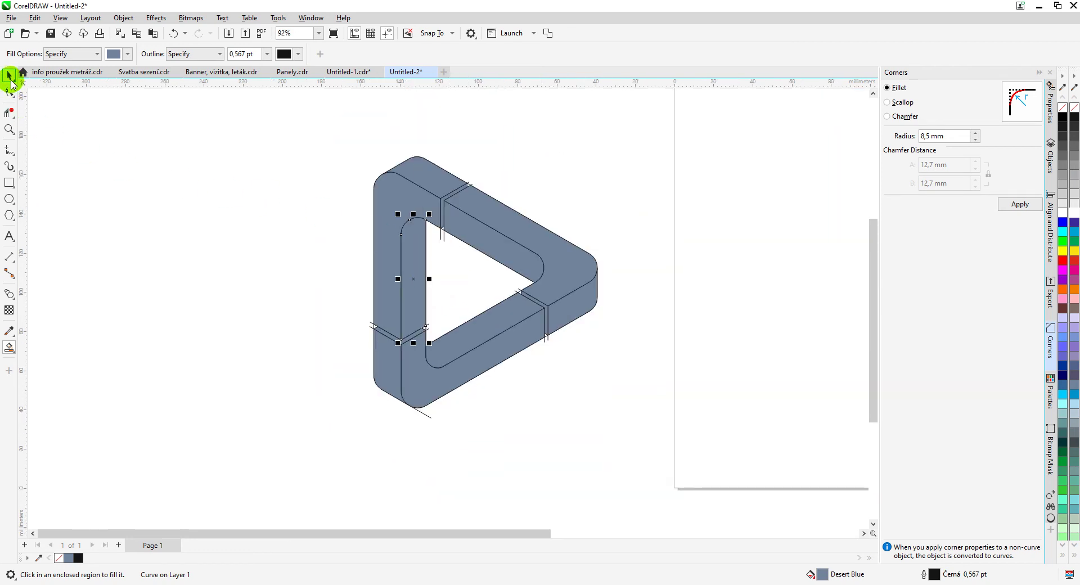
- Select the Smart Fill shapes of the triangle's faces and all three grooves together
{"action": "left_click", "coordinate": [9, 75]}
{"action": "scroll", "coordinate": [447, 308], "scroll_direction": "up", "scroll_amount": 1}
{"action": "left_click", "coordinate": [417, 159]}
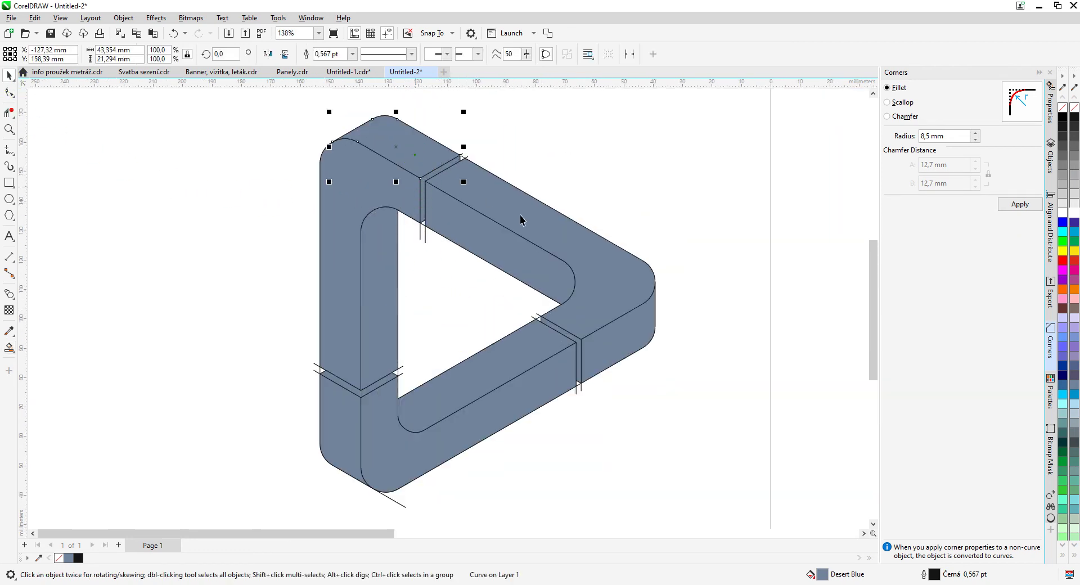
{"action": "left_click", "coordinate": [529, 222], "text": "shift"}
{"action": "left_click", "coordinate": [629, 341], "text": "shift"}
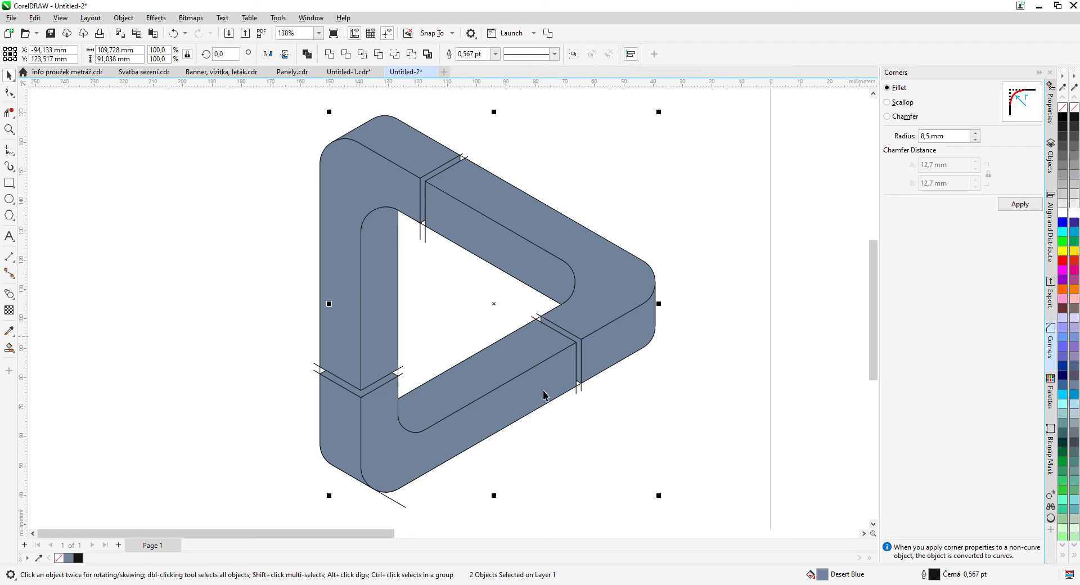
{"action": "left_click", "coordinate": [347, 431], "text": "shift"}
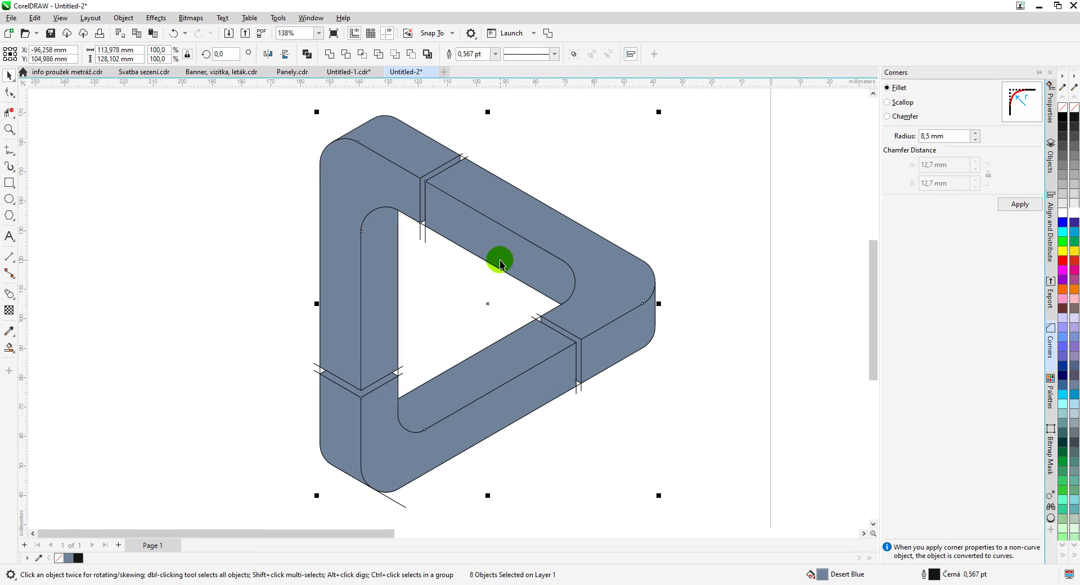
{"action": "scroll", "coordinate": [388, 380], "scroll_direction": "up", "scroll_amount": 3}
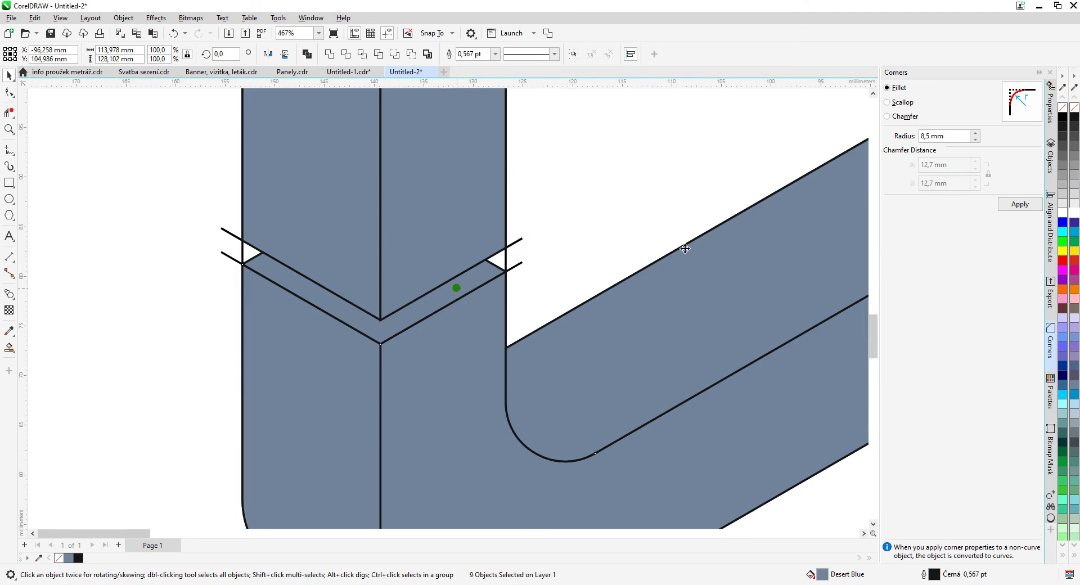
{"action": "scroll", "coordinate": [456, 288], "scroll_direction": "down", "scroll_amount": 3}
{"action": "scroll", "coordinate": [516, 275], "scroll_direction": "up", "scroll_amount": 1}
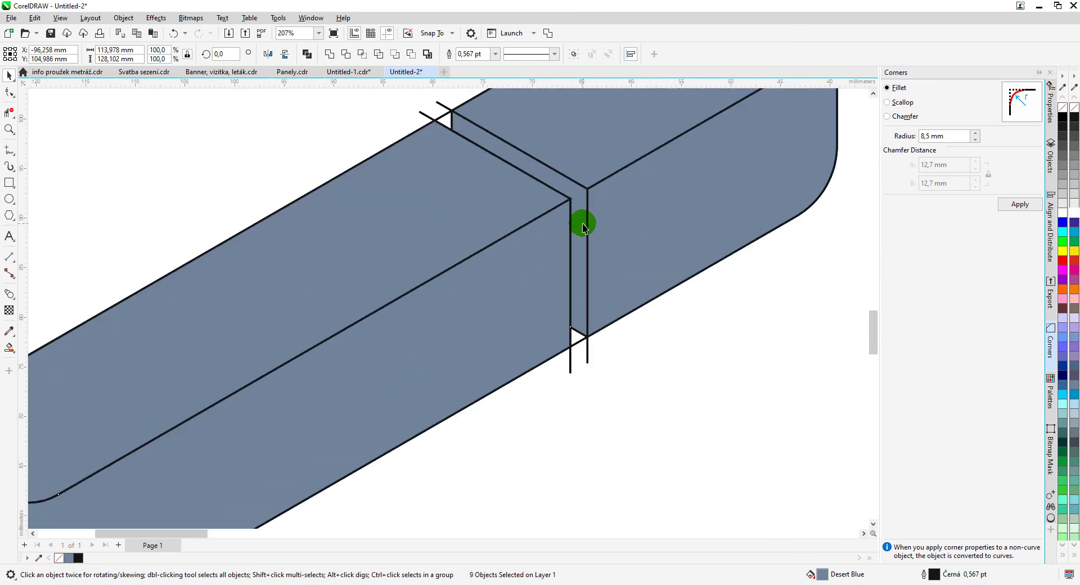
{"action": "scroll", "coordinate": [493, 146], "scroll_direction": "down", "scroll_amount": 3}
{"action": "scroll", "coordinate": [448, 306], "scroll_direction": "up", "scroll_amount": 2}
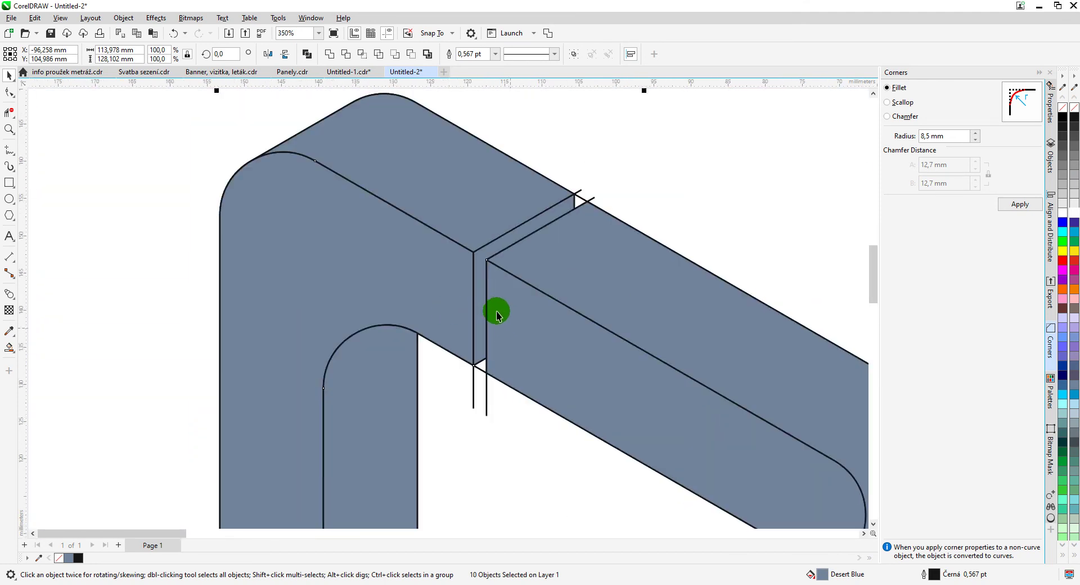
{"action": "scroll", "coordinate": [480, 306], "scroll_direction": "down", "scroll_amount": 3}
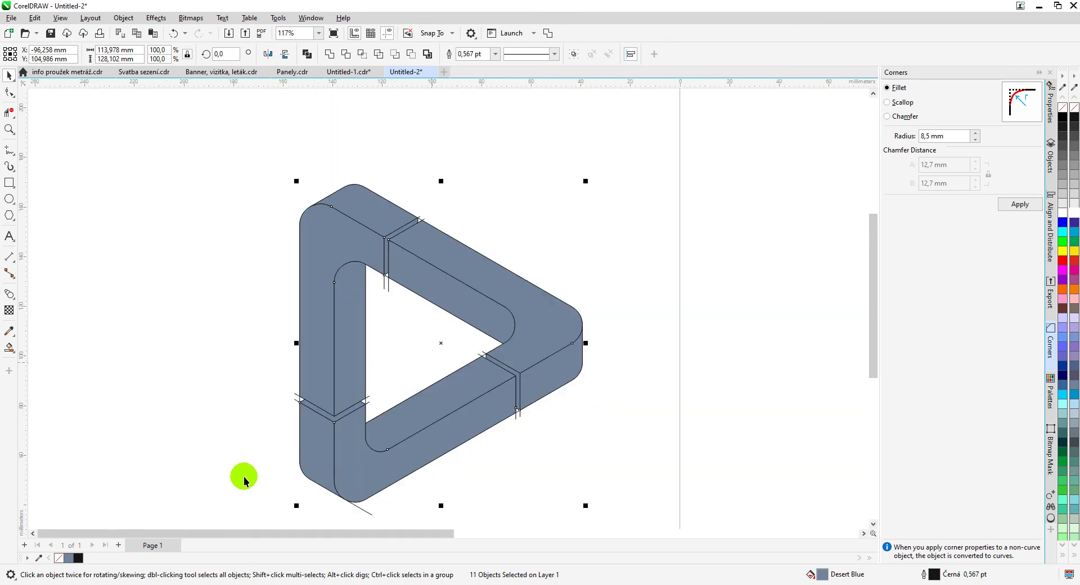
- Fill the selected shapes with black as a check for unselected faces and undo the fill
{"action": "left_click", "coordinate": [80, 559]}
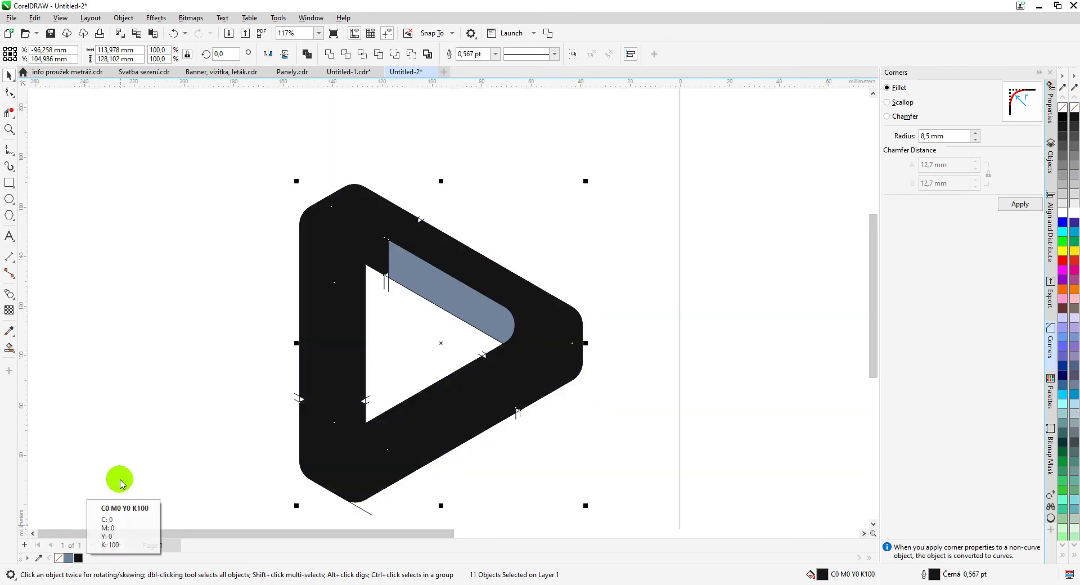
{"action": "left_click", "coordinate": [174, 34]}
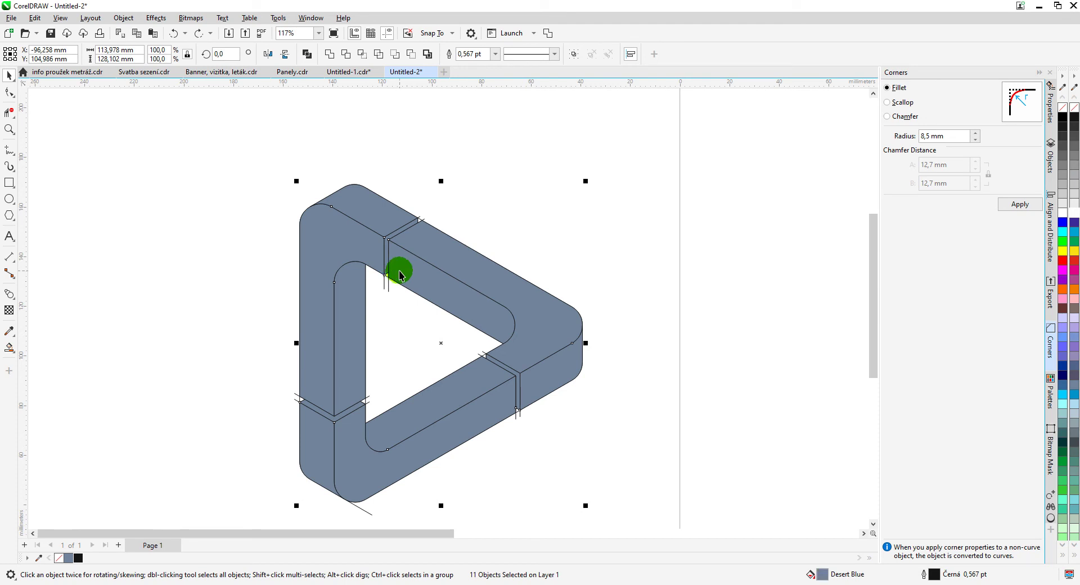
- Add the upper arm's inner face to the selection and move all the filled shapes onto the middle of the page
{"action": "scroll", "coordinate": [447, 306], "scroll_direction": "down", "scroll_amount": 5}
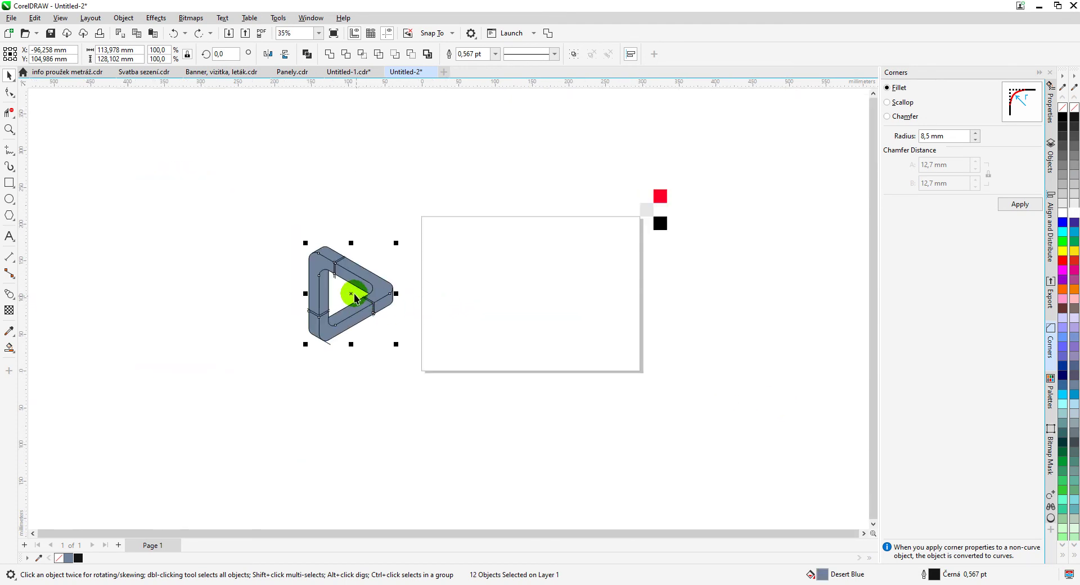
{"action": "left_click_drag", "start_coordinate": [388, 302], "coordinate": [560, 302]}
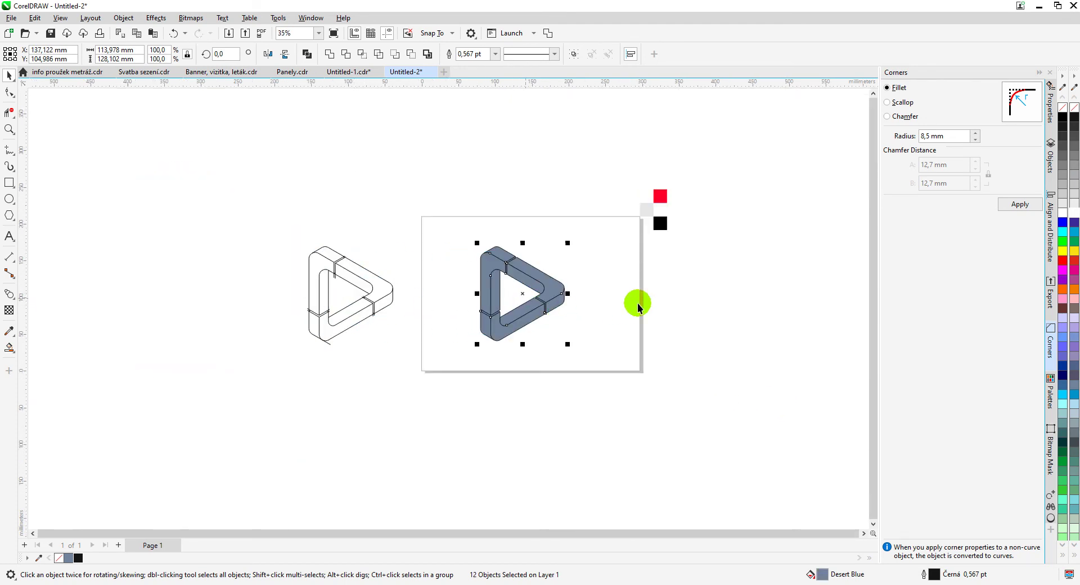
{"action": "left_click", "coordinate": [667, 294]}
{"action": "scroll", "coordinate": [447, 308], "scroll_direction": "up", "scroll_amount": 3}
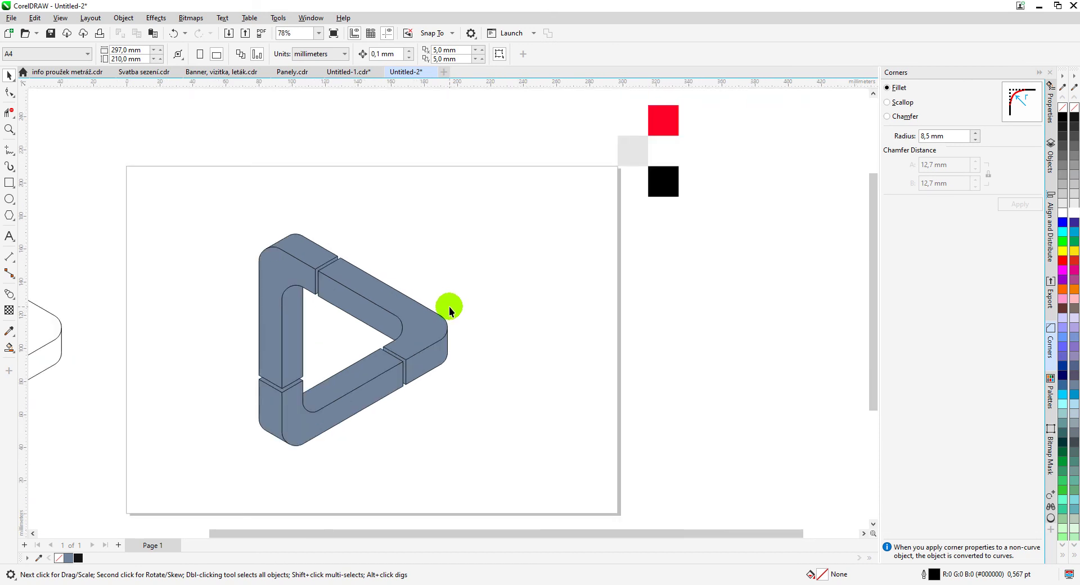
- Move the colour swatches beside the triangle and fill its upper faces and the left arm's groove with the sampled red
{"action": "left_click_drag", "start_coordinate": [674, 190], "coordinate": [529, 296]}
{"action": "left_click", "coordinate": [398, 237]}
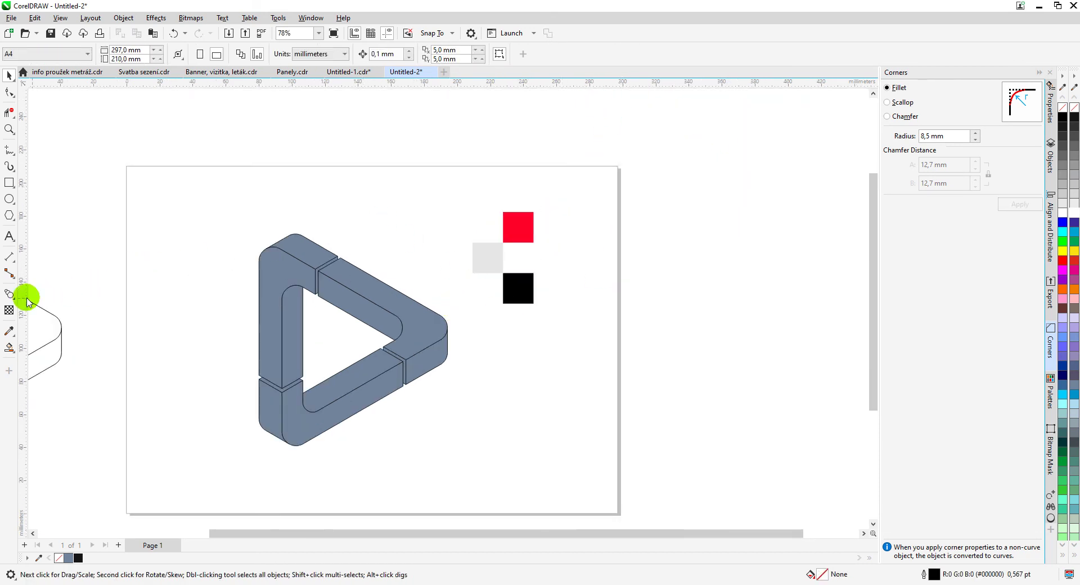
{"action": "left_click", "coordinate": [9, 331]}
{"action": "left_click", "coordinate": [509, 222]}
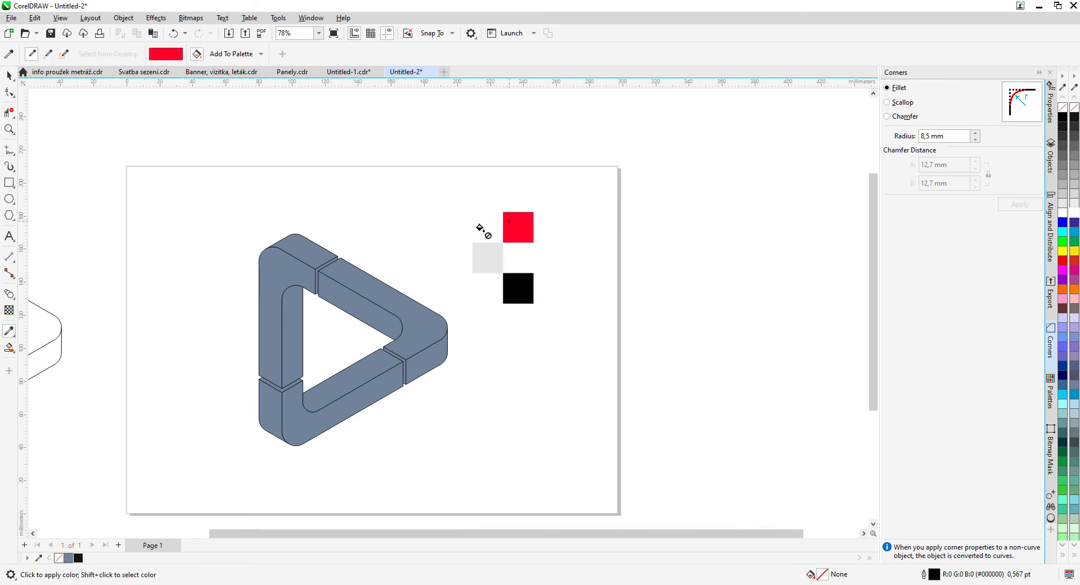
{"action": "left_click", "coordinate": [310, 255]}
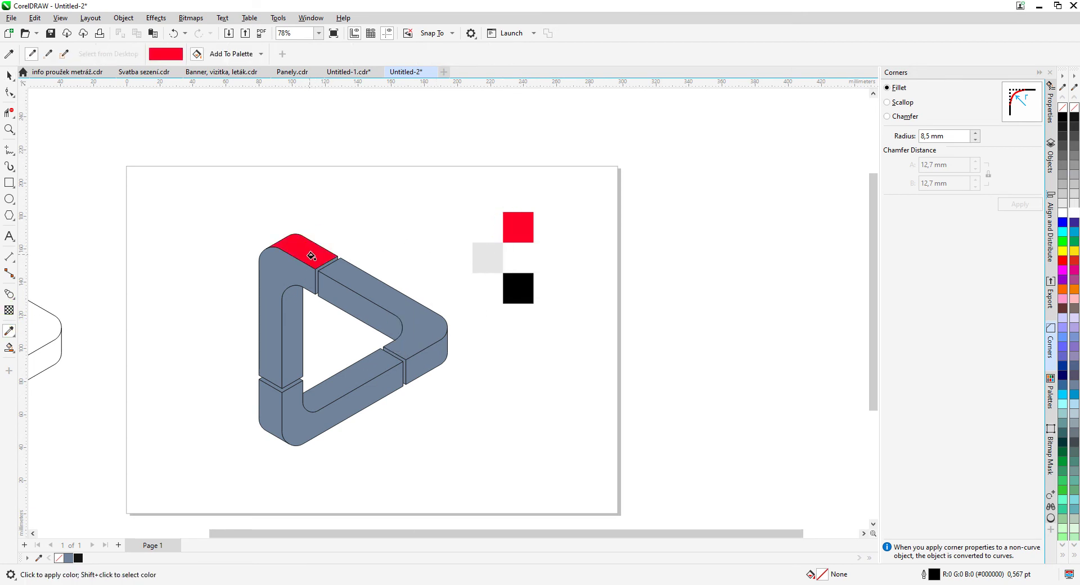
{"action": "left_click", "coordinate": [353, 279]}
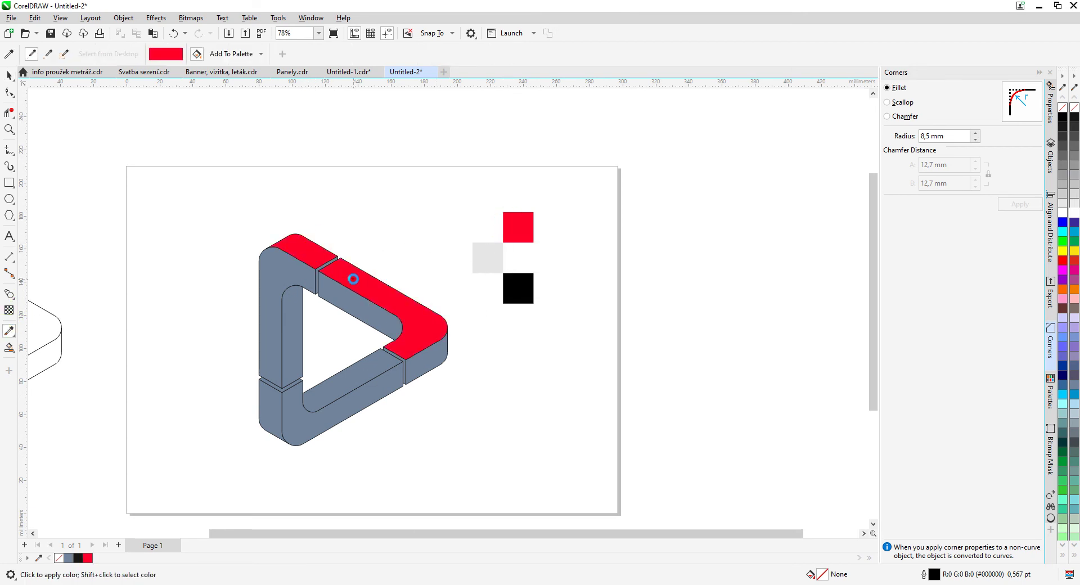
{"action": "left_click", "coordinate": [368, 363]}
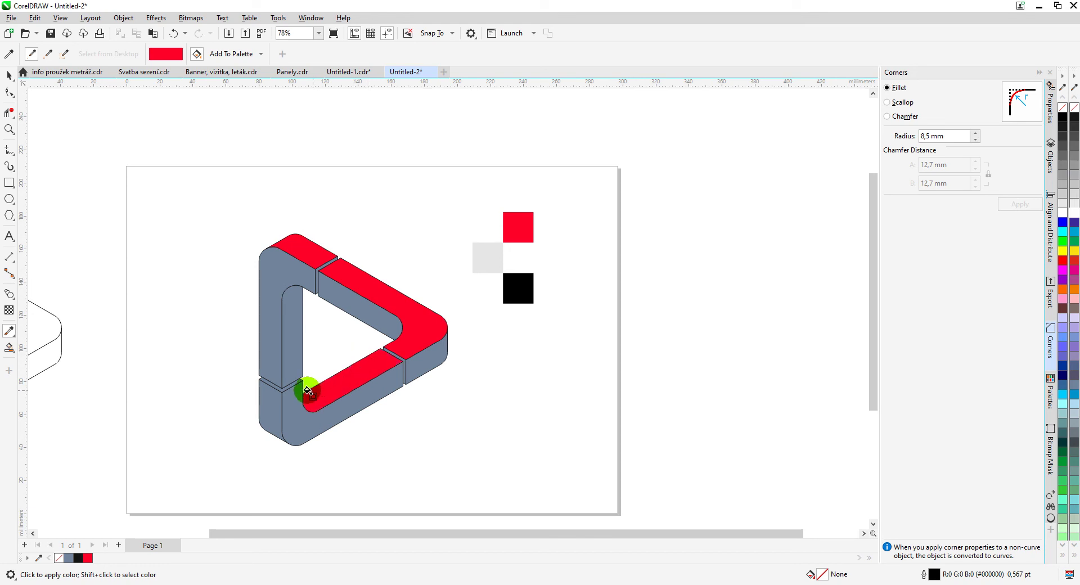
{"action": "scroll", "coordinate": [299, 386], "scroll_direction": "up", "scroll_amount": 4}
{"action": "left_click", "coordinate": [439, 280]}
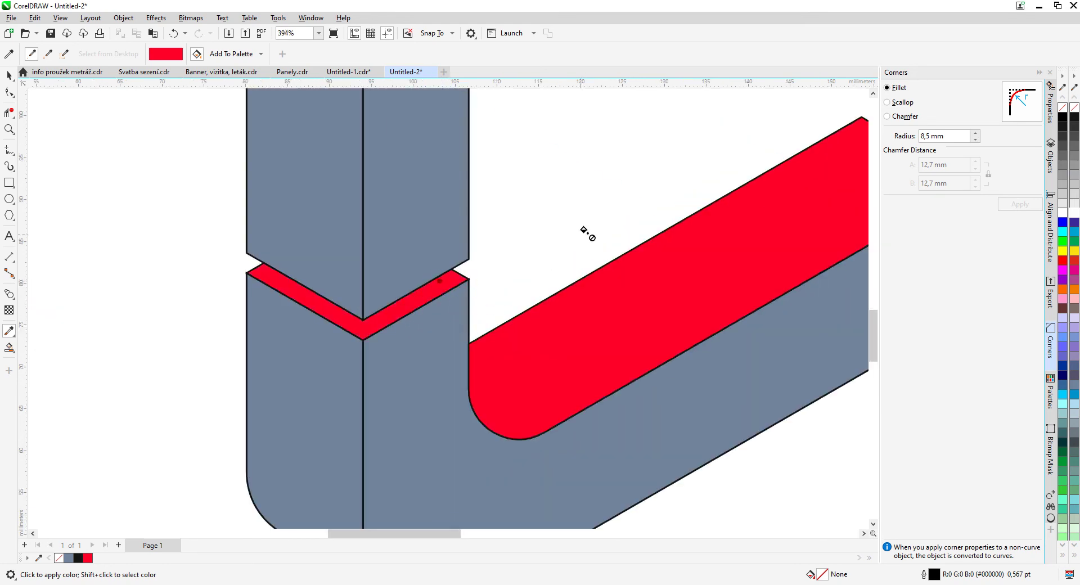
- Sample the light grey #E5E5E5 swatch and fill the left front faces, the upper arm's inner face and the lower-right groove
{"action": "scroll", "coordinate": [447, 309], "scroll_direction": "down", "scroll_amount": 4}
{"action": "left_click", "coordinate": [591, 212]}
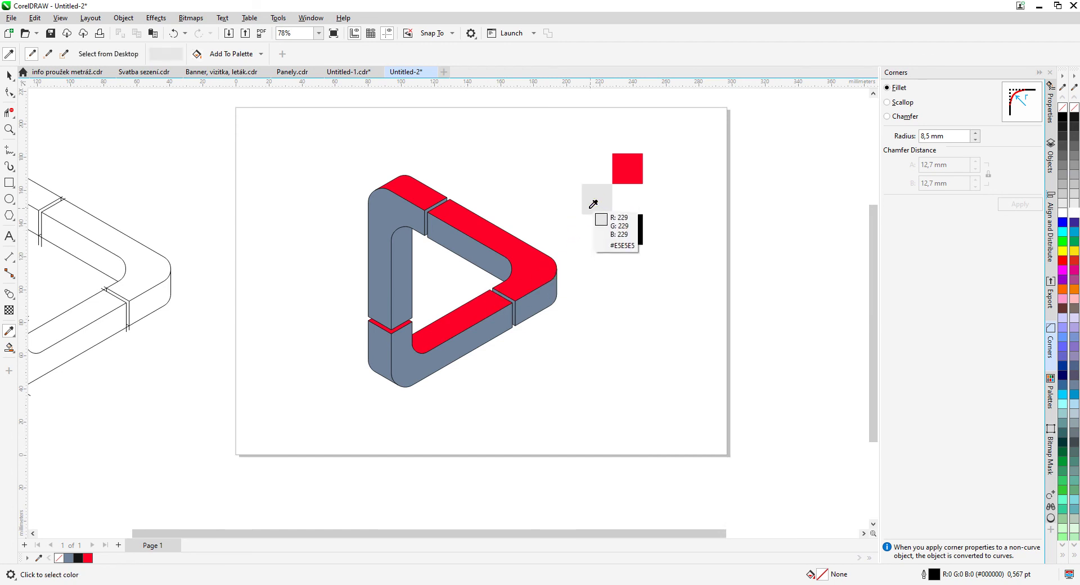
{"action": "left_click", "coordinate": [382, 220]}
{"action": "left_click", "coordinate": [379, 351]}
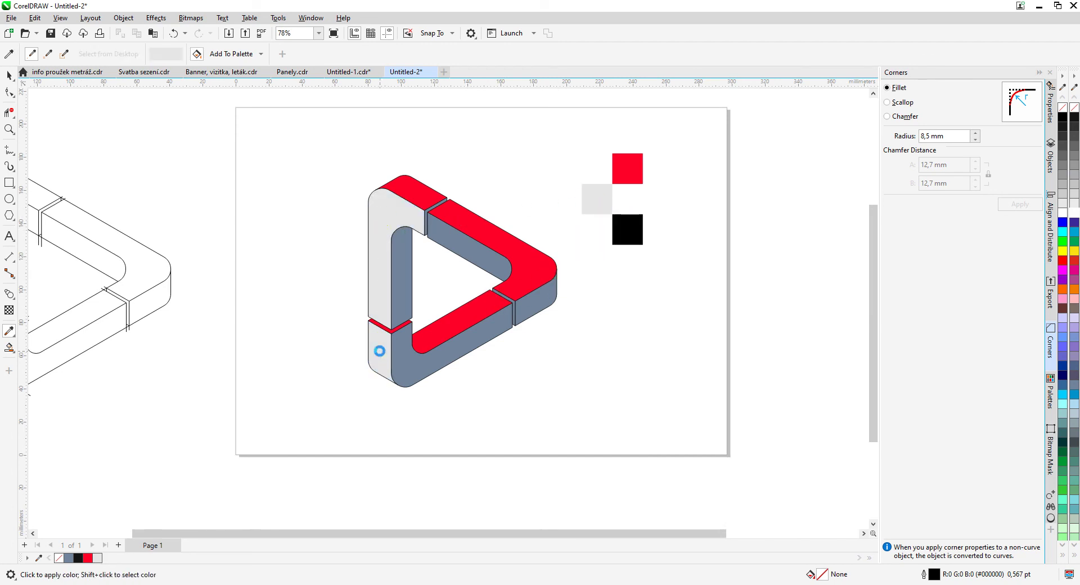
{"action": "left_click", "coordinate": [451, 243]}
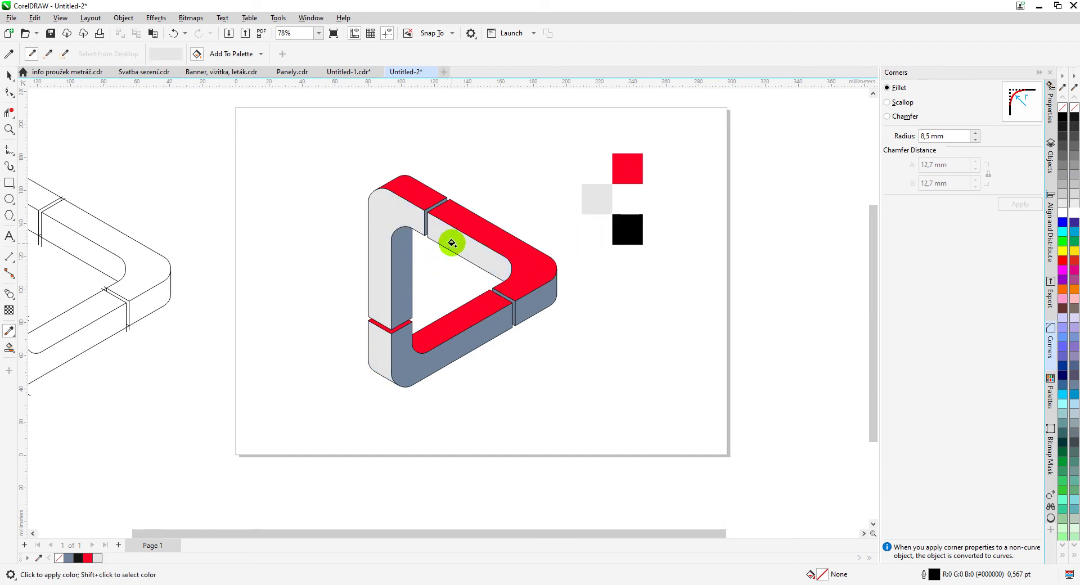
{"action": "scroll", "coordinate": [446, 308], "scroll_direction": "up", "scroll_amount": 4}
{"action": "left_click", "coordinate": [388, 288]}
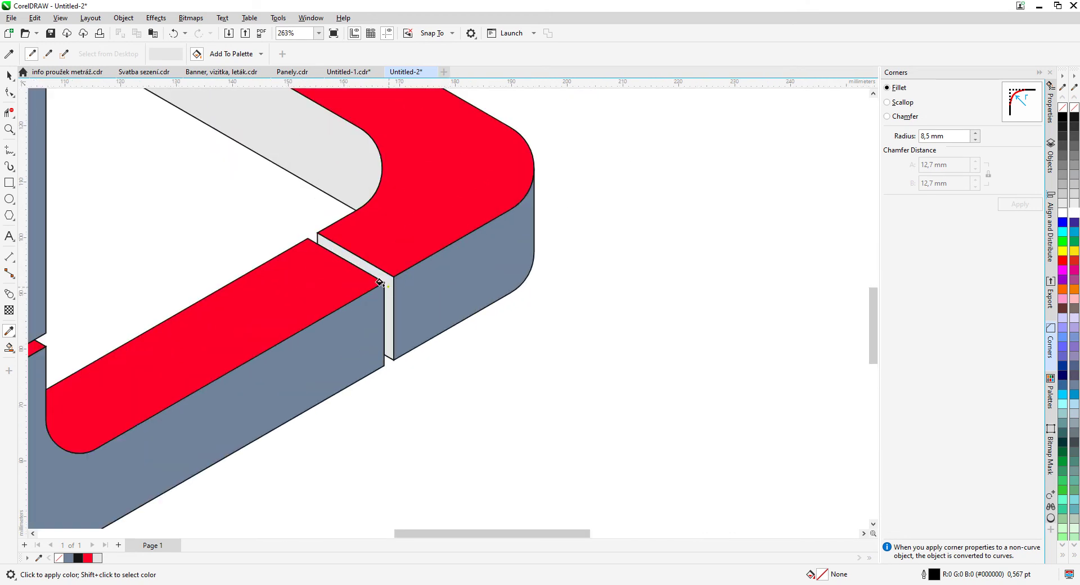
- Sample the black swatch and fill the lower arm's front faces, the left arm's inner face and the upper groove
{"action": "scroll", "coordinate": [447, 307], "scroll_direction": "down", "scroll_amount": 4}
{"action": "left_click", "coordinate": [640, 246]}
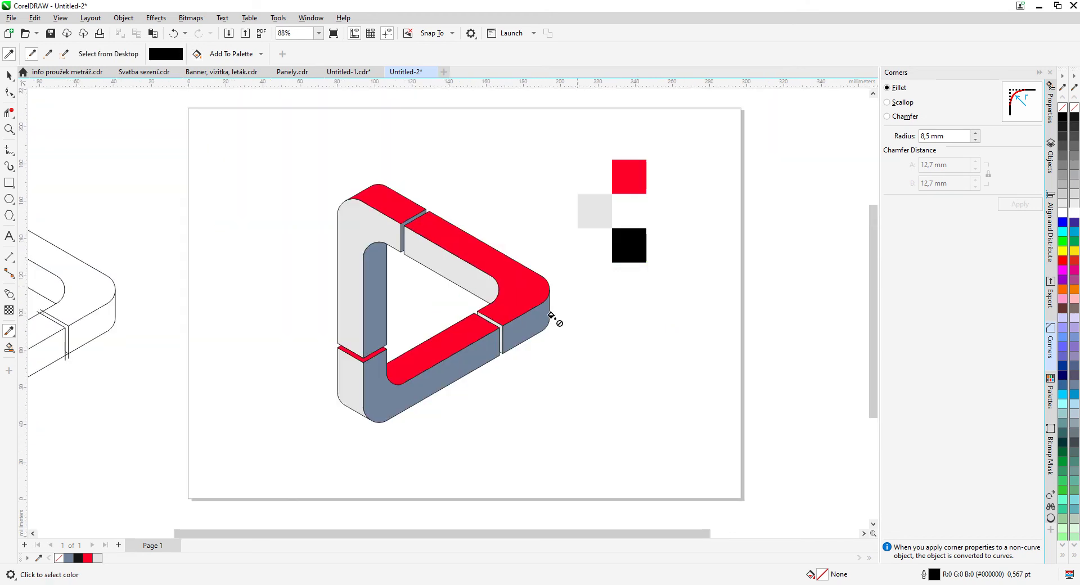
{"action": "left_click", "coordinate": [532, 333]}
{"action": "left_click", "coordinate": [474, 355]}
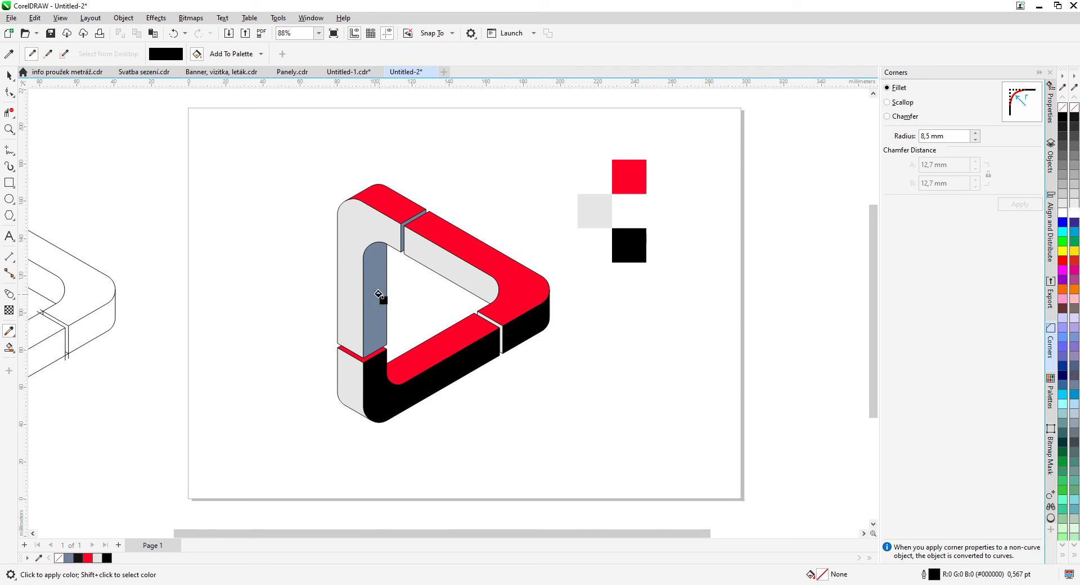
{"action": "left_click", "coordinate": [379, 293]}
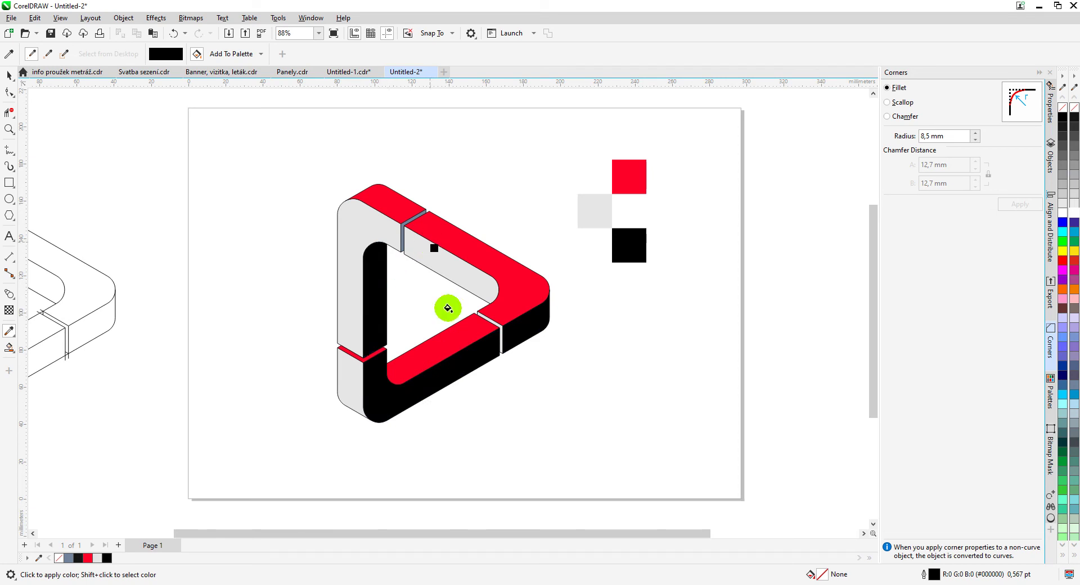
{"action": "scroll", "coordinate": [448, 308], "scroll_direction": "up", "scroll_amount": 8}
{"action": "left_click", "coordinate": [313, 289]}
{"action": "scroll", "coordinate": [448, 307], "scroll_direction": "down", "scroll_amount": 2}
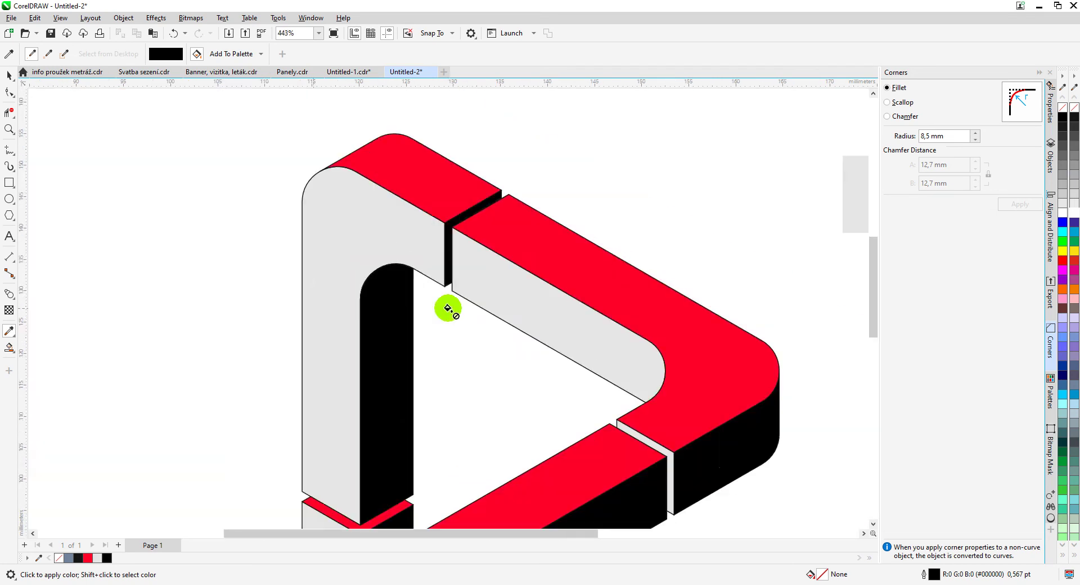
{"action": "scroll", "coordinate": [447, 308], "scroll_direction": "down", "scroll_amount": 6}
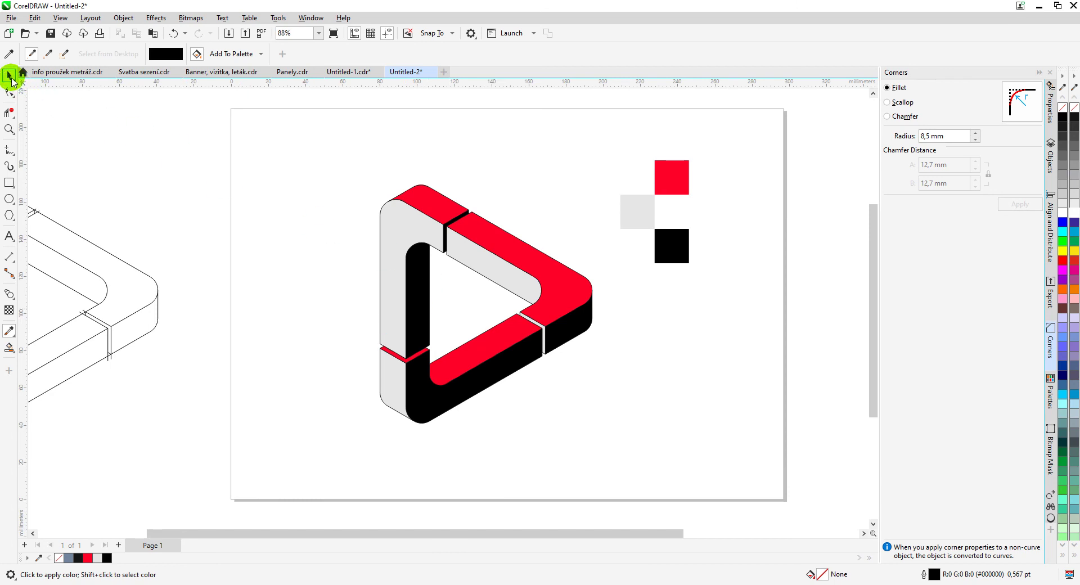
- Delete the three colour swatches beside the triangle
{"action": "left_click", "coordinate": [9, 75]}
{"action": "left_click_drag", "start_coordinate": [682, 235], "coordinate": [704, 292]}
{"action": "key", "text": "Delete"}
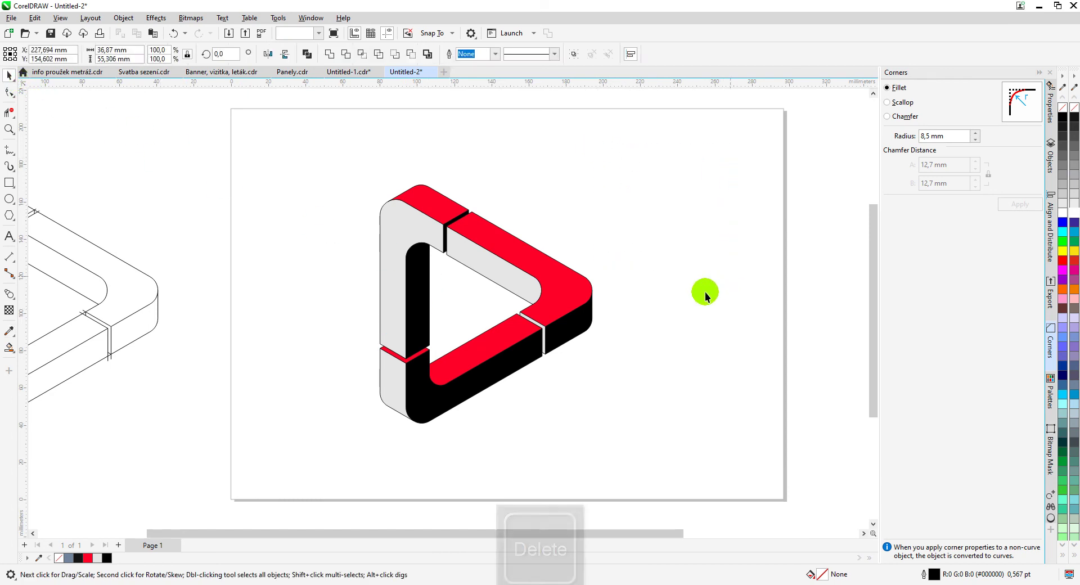
- Remove the outlines from all the triangle's shapes and place a copy of the triangle above the page
{"action": "left_click_drag", "start_coordinate": [675, 450], "coordinate": [379, 225]}
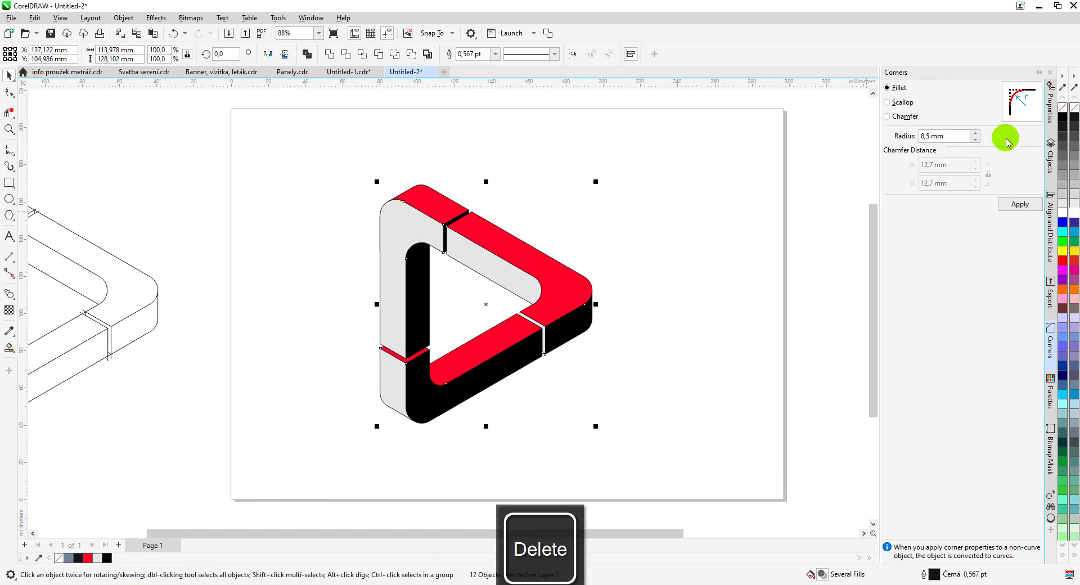
{"action": "right_click", "coordinate": [1063, 107]}
{"action": "scroll", "coordinate": [438, 304], "scroll_direction": "down", "scroll_amount": 3}
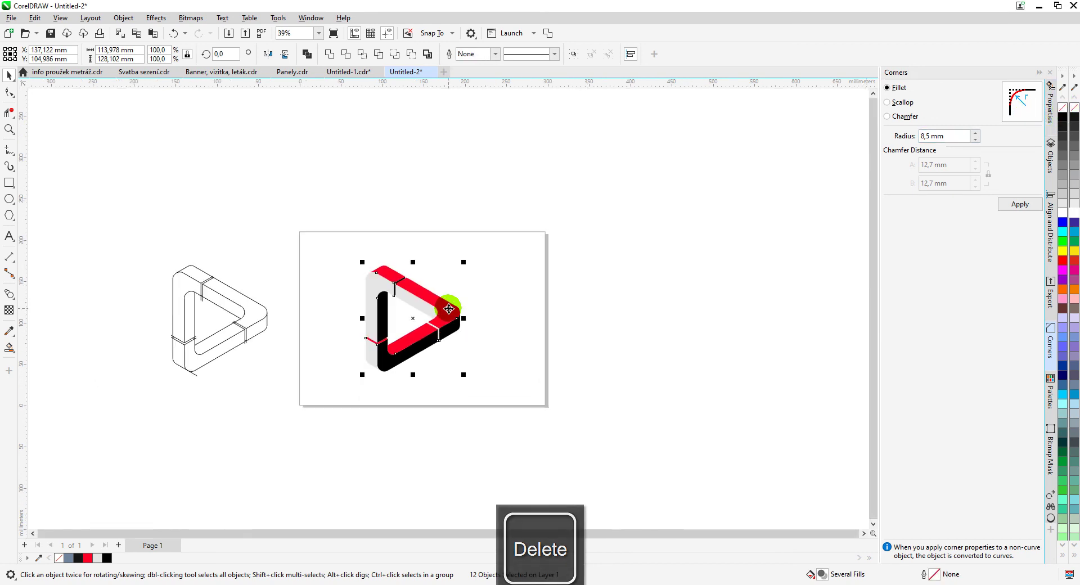
{"action": "left_click_drag", "start_coordinate": [438, 302], "coordinate": [449, 139]}
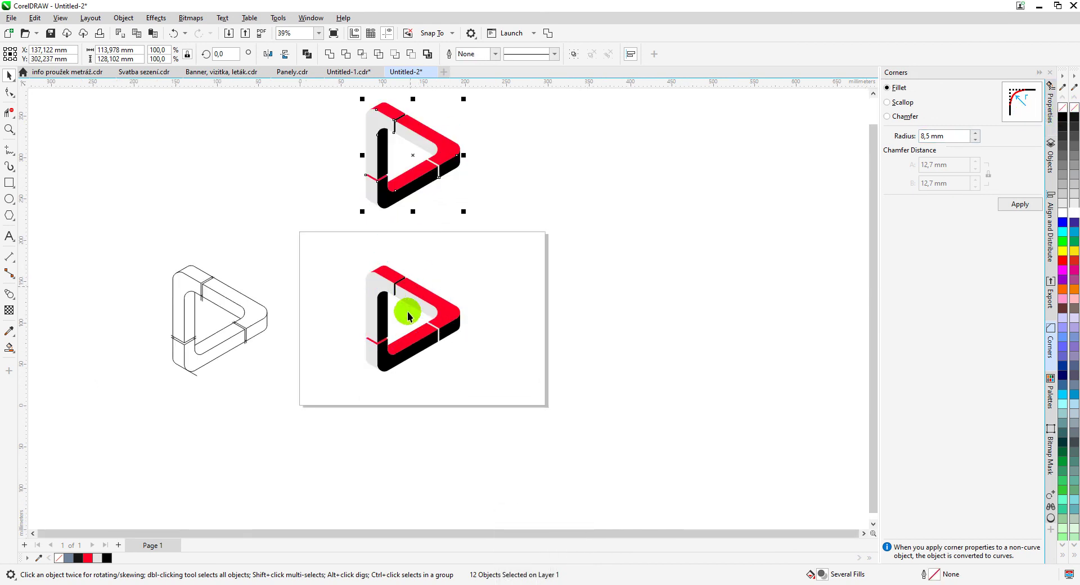
- Apply a downward linear fountain fill from red to white at the rounded lower-left end of the lower arm's red face
{"action": "scroll", "coordinate": [408, 312], "scroll_direction": "up", "scroll_amount": 4}
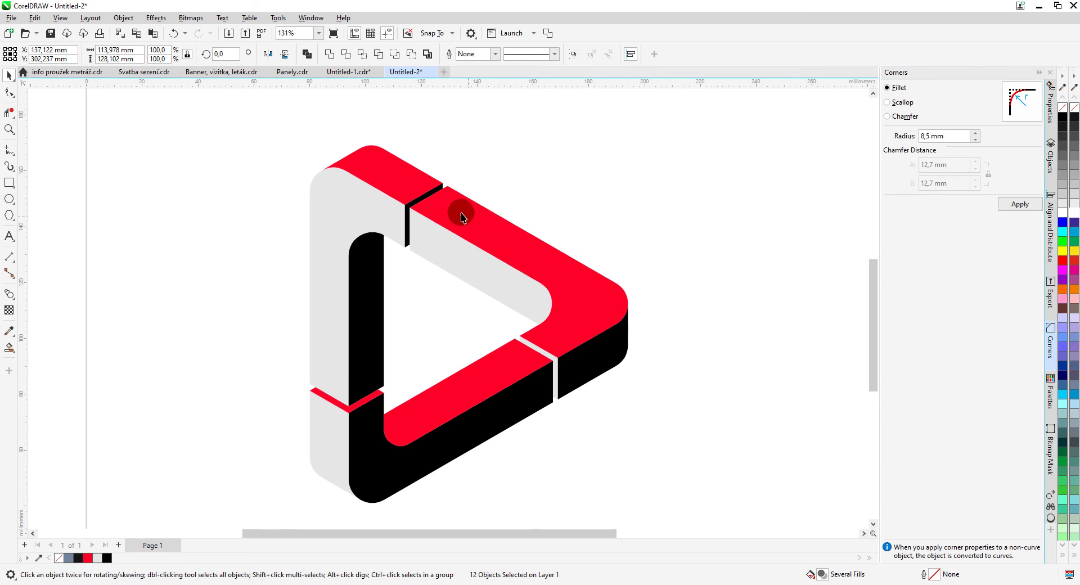
{"action": "left_click", "coordinate": [399, 175]}
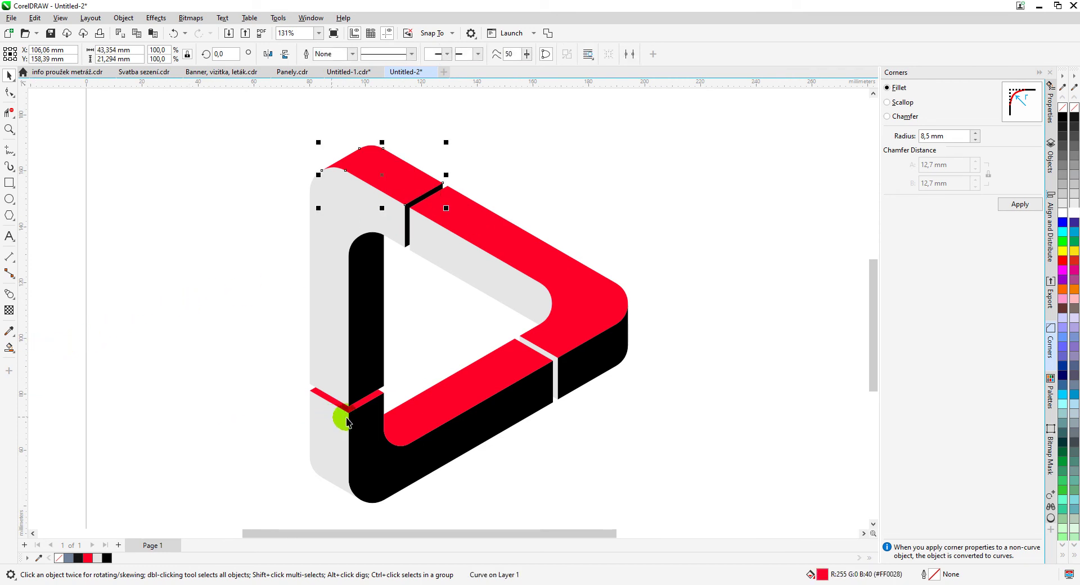
{"action": "left_click", "coordinate": [416, 426]}
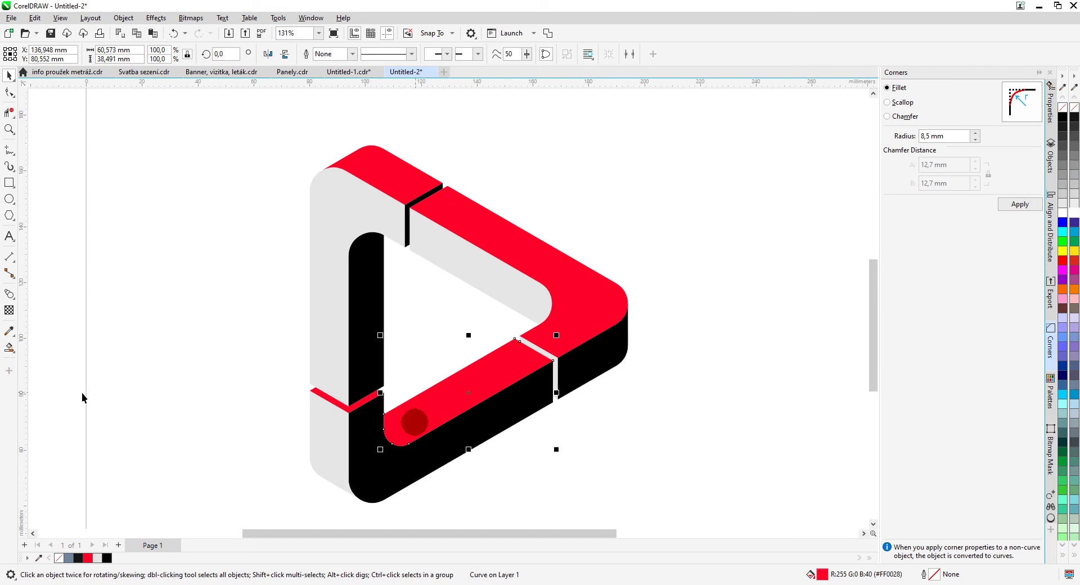
{"action": "left_click", "coordinate": [10, 348]}
{"action": "left_click", "coordinate": [48, 347]}
{"action": "scroll", "coordinate": [362, 443], "scroll_direction": "up", "scroll_amount": 2}
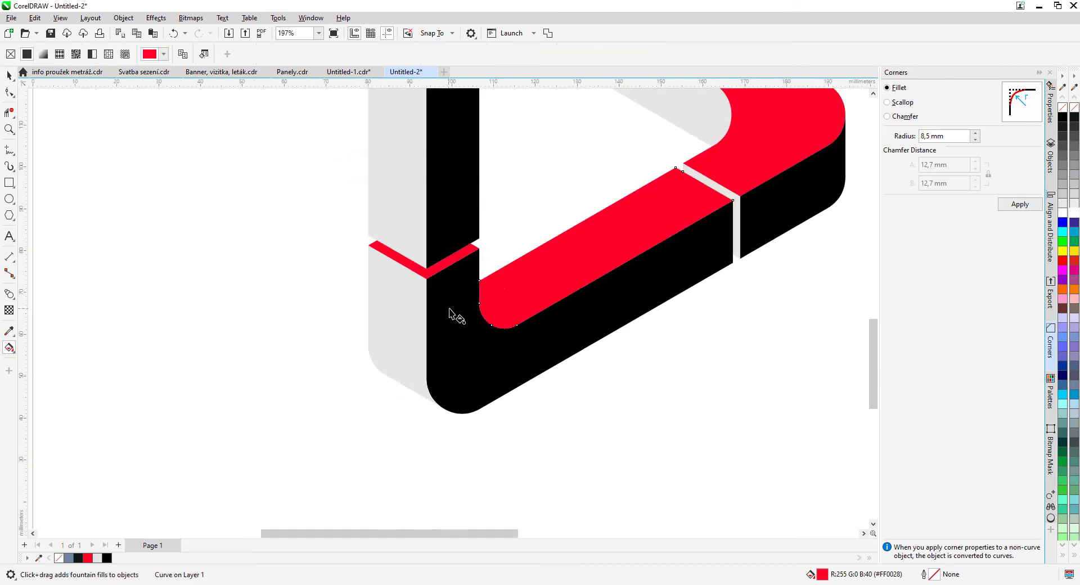
{"action": "left_click_drag", "start_coordinate": [498, 304], "coordinate": [525, 353]}
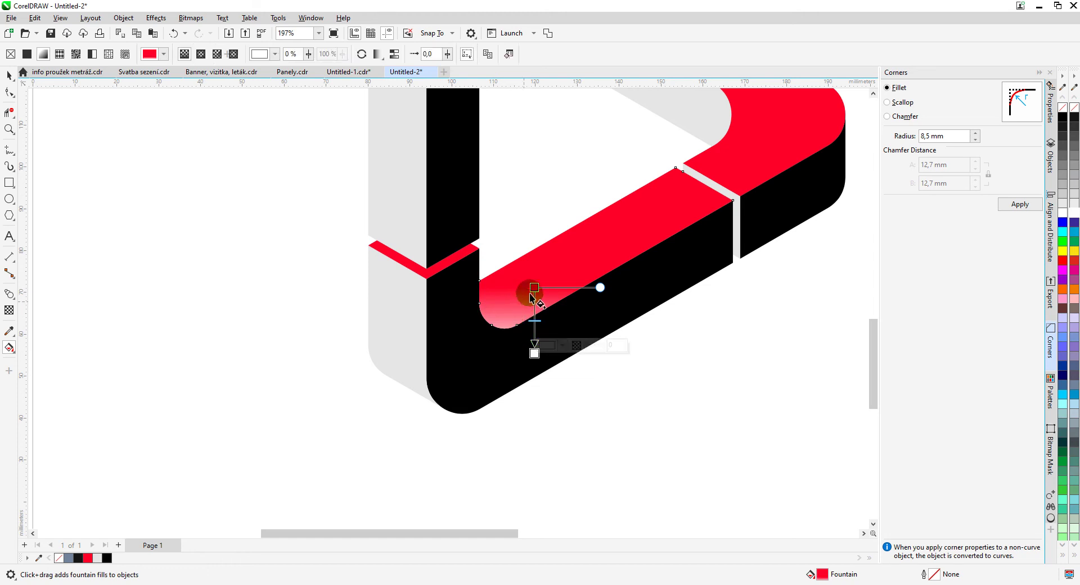
- Lower the gradient's start node slightly and set its end node to dark red
{"action": "mouse_move", "coordinate": [533, 288]}
{"action": "left_mouse_down"}
{"action": "mouse_move", "coordinate": [509, 296]}
{"action": "mouse_move", "coordinate": [548, 292]}
{"action": "mouse_move", "coordinate": [535, 293]}
{"action": "left_mouse_up"}
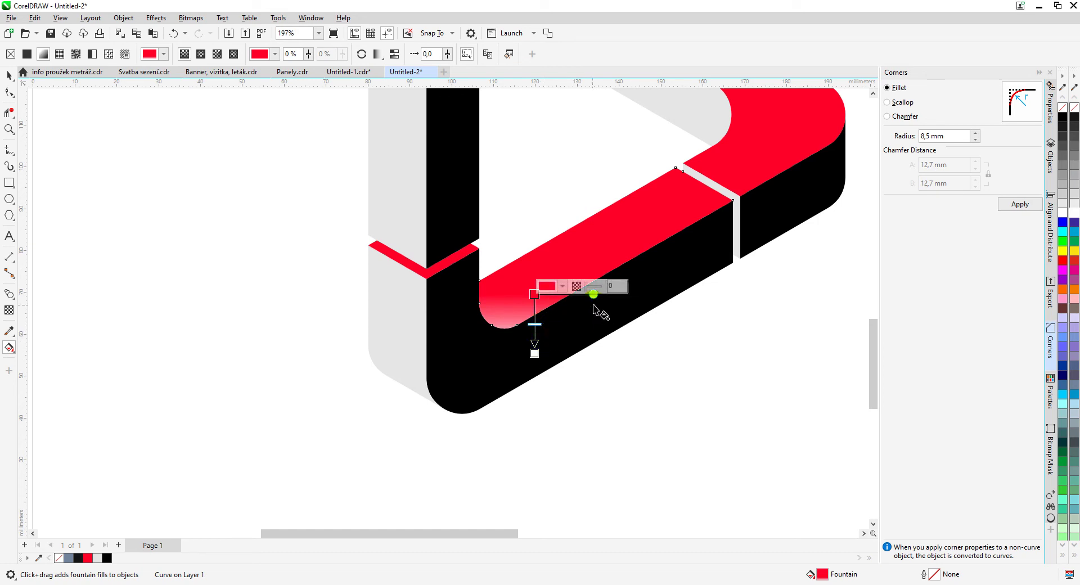
{"action": "left_click_drag", "start_coordinate": [594, 294], "coordinate": [590, 301]}
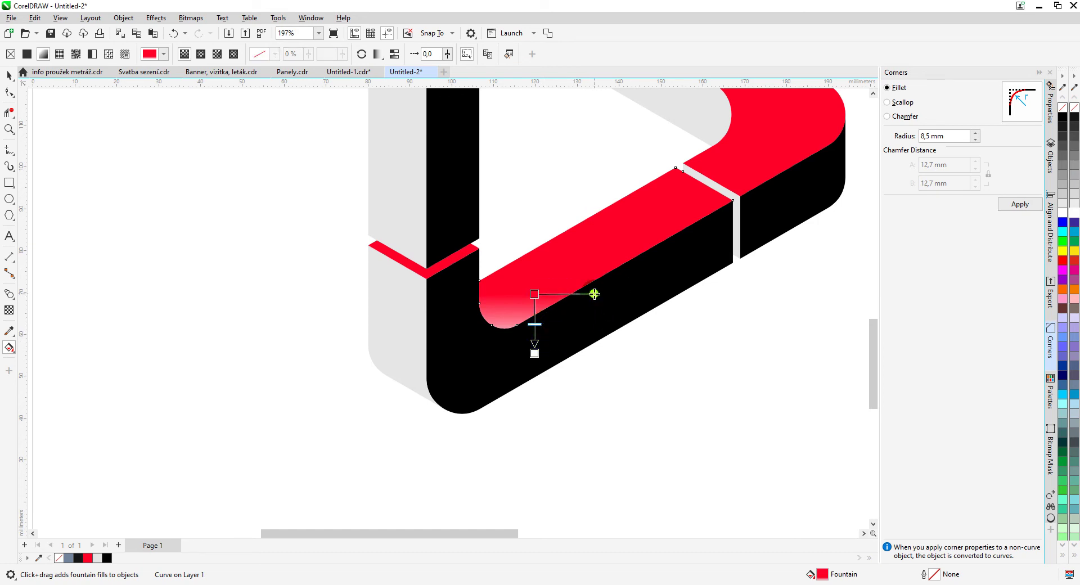
{"action": "left_click", "coordinate": [533, 352]}
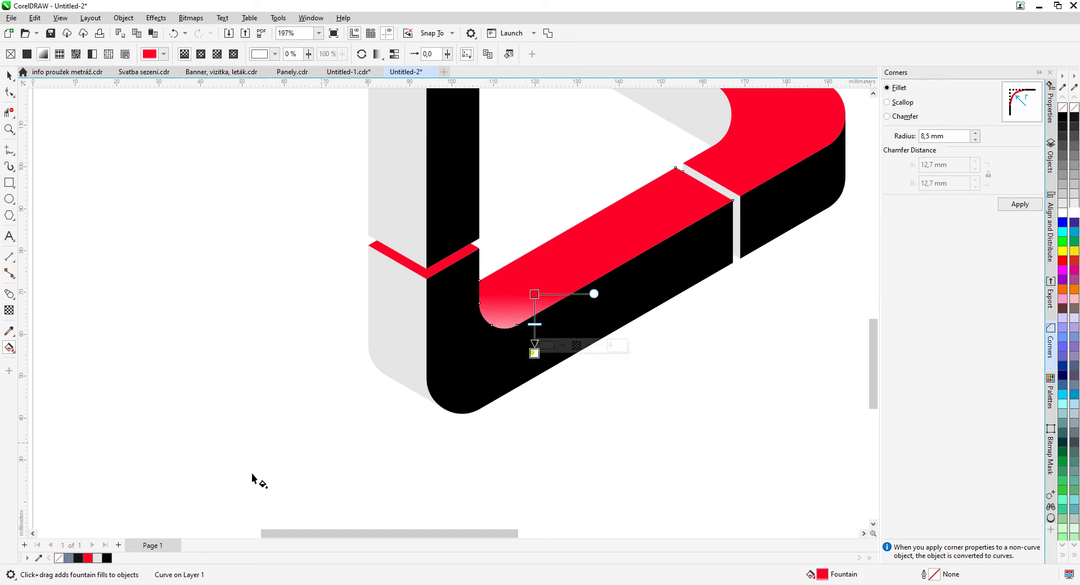
{"action": "left_click_drag", "start_coordinate": [88, 560], "coordinate": [145, 560]}
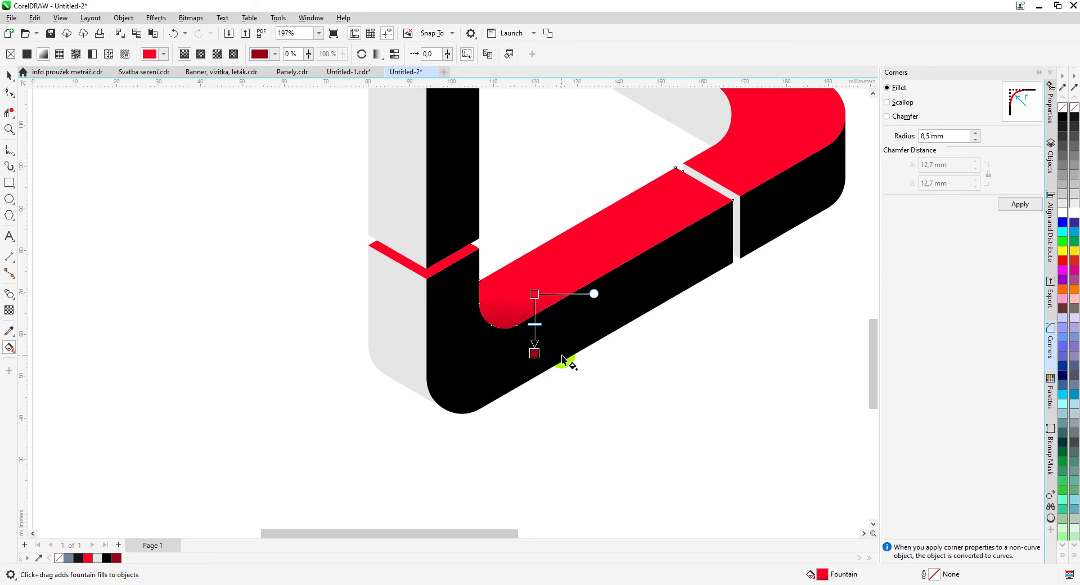
- Adjust the gradient's start and end nodes so the dark red shading slants slightly towards the face's rounded lower-left corner
{"action": "left_click", "coordinate": [537, 304]}
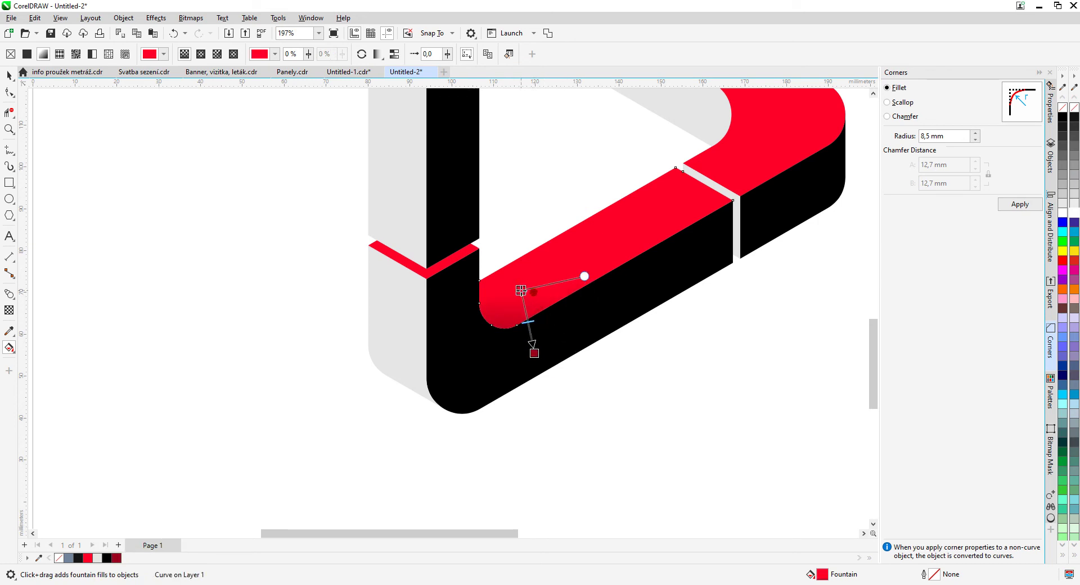
{"action": "left_click_drag", "start_coordinate": [534, 294], "coordinate": [535, 291]}
{"action": "left_click", "coordinate": [568, 357]}
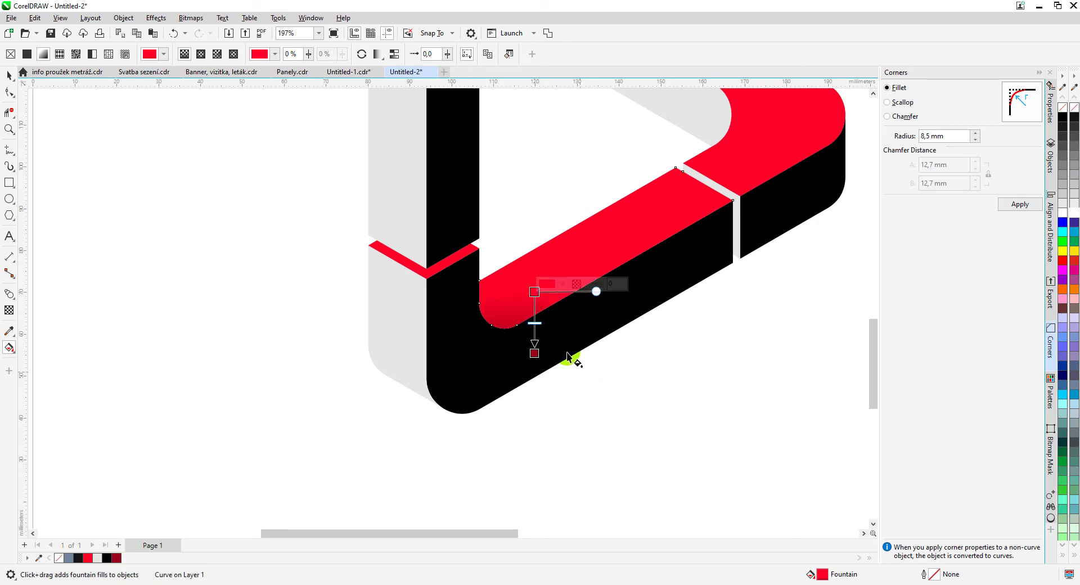
{"action": "mouse_move", "coordinate": [536, 354]}
{"action": "left_mouse_down"}
{"action": "mouse_move", "coordinate": [494, 352]}
{"action": "mouse_move", "coordinate": [516, 352]}
{"action": "left_mouse_up"}
{"action": "left_click", "coordinate": [535, 292]}
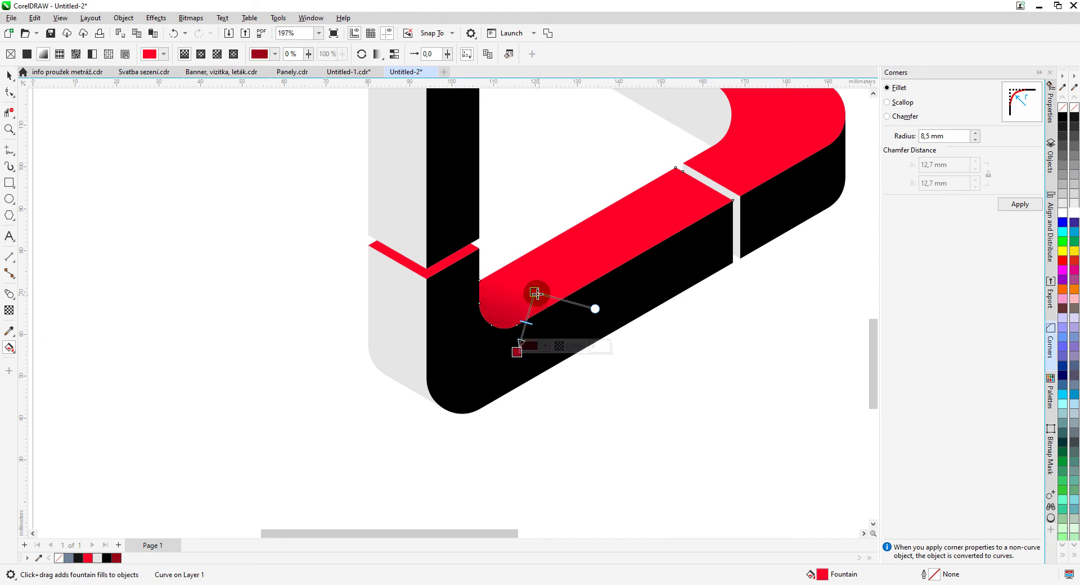
{"action": "left_click_drag", "start_coordinate": [532, 294], "coordinate": [526, 297]}
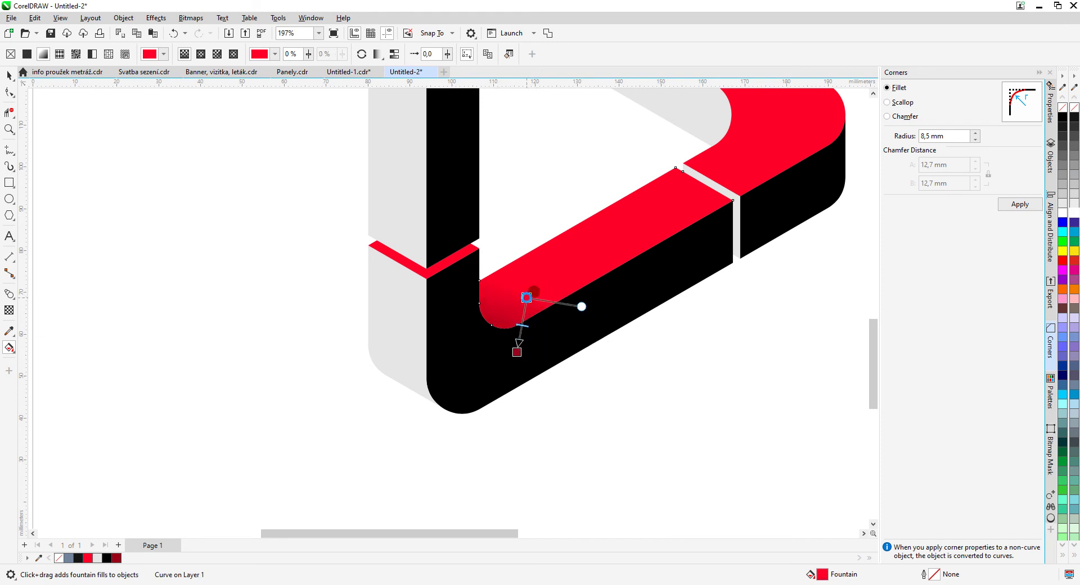
{"action": "left_click", "coordinate": [516, 353]}
{"action": "left_click_drag", "start_coordinate": [516, 353], "coordinate": [516, 341]}
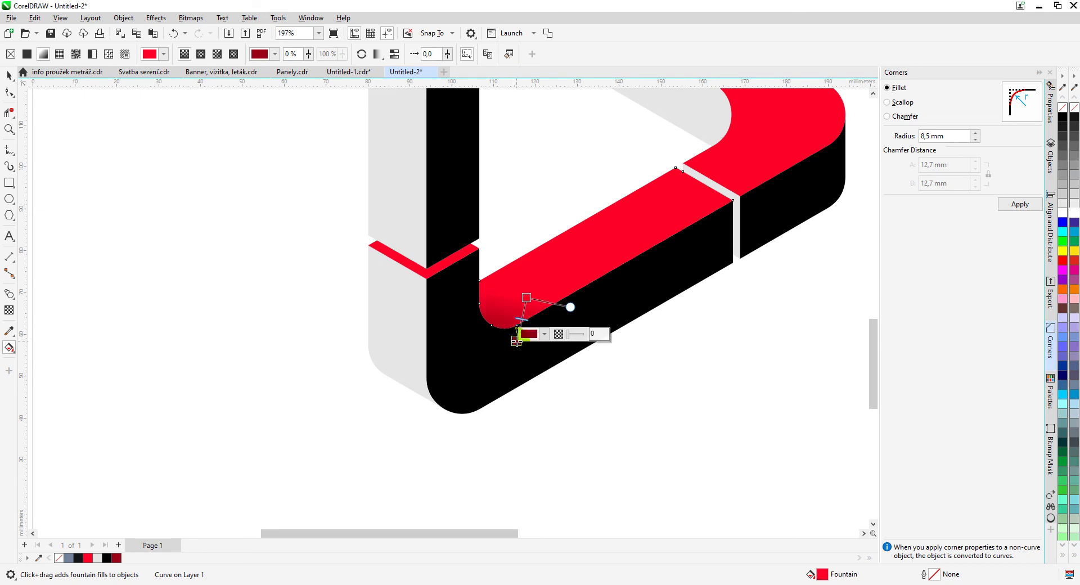
{"action": "left_click_drag", "start_coordinate": [526, 297], "coordinate": [525, 284]}
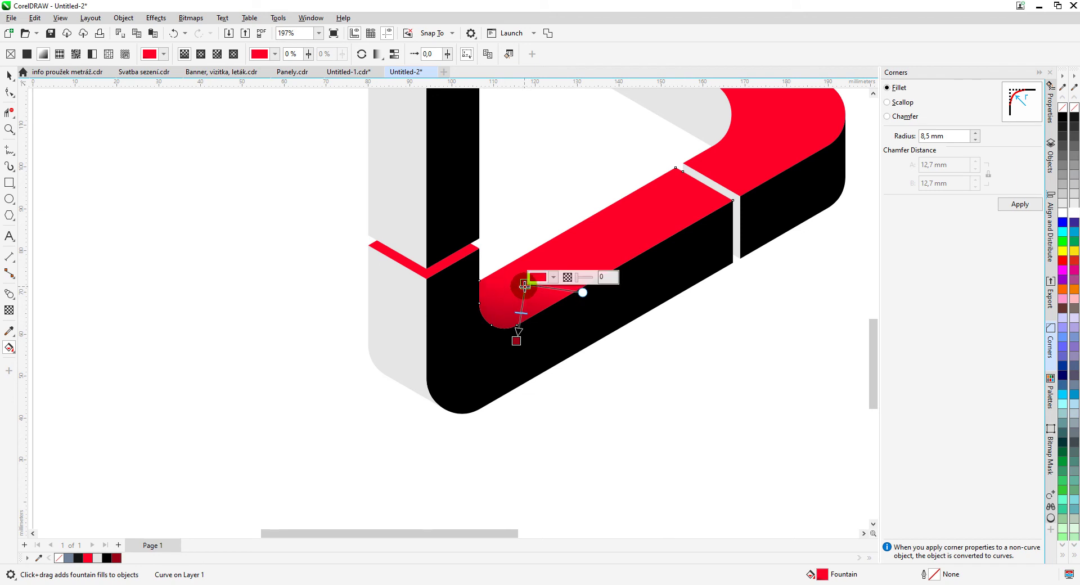
- Try to fill the red groove across the vertical arm with solid dark red, and undo it
{"action": "left_click", "coordinate": [458, 263]}
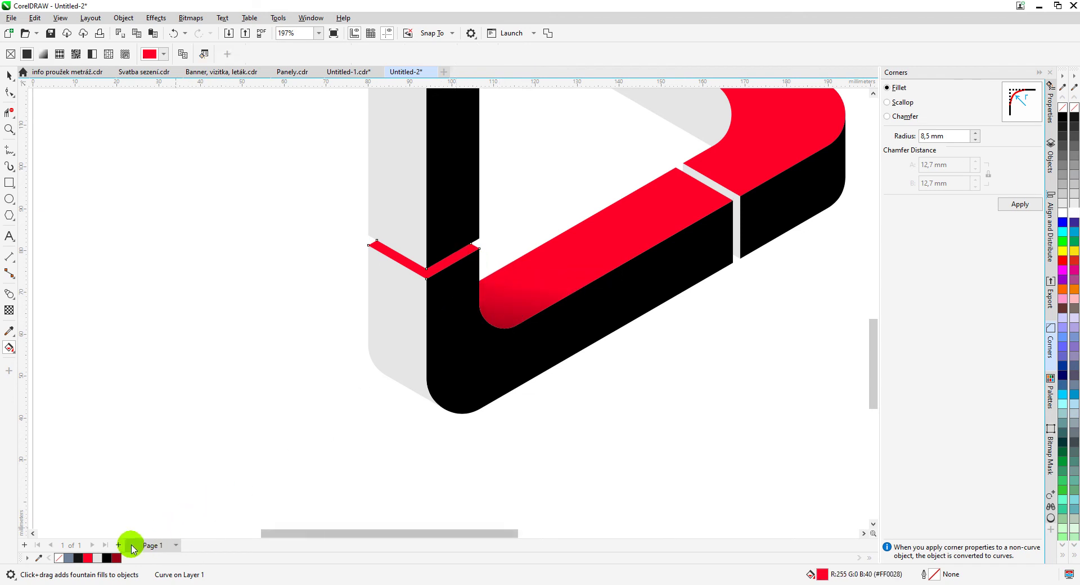
{"action": "left_click", "coordinate": [117, 557]}
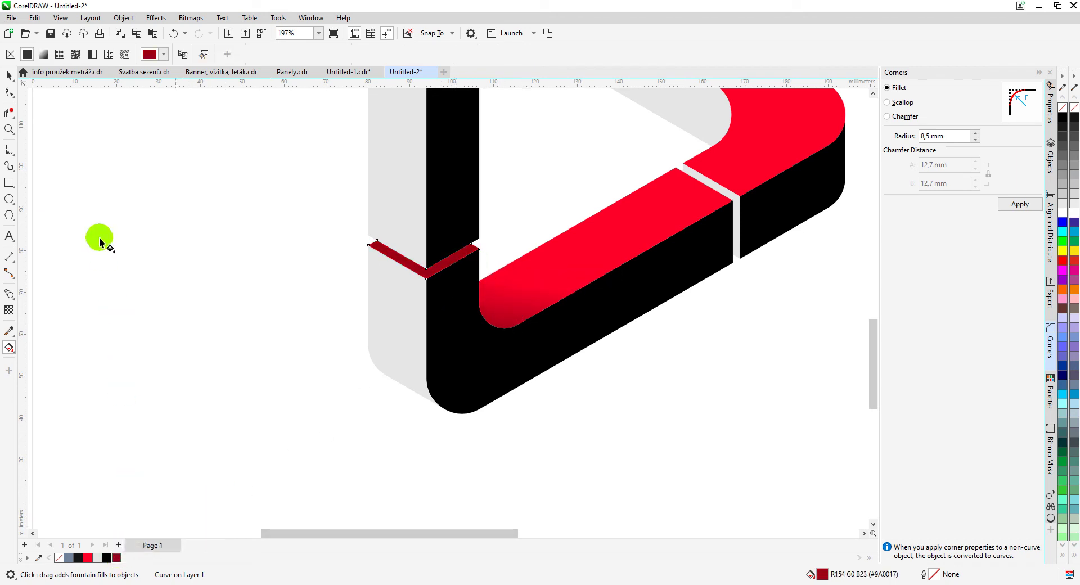
{"action": "left_click", "coordinate": [174, 33]}
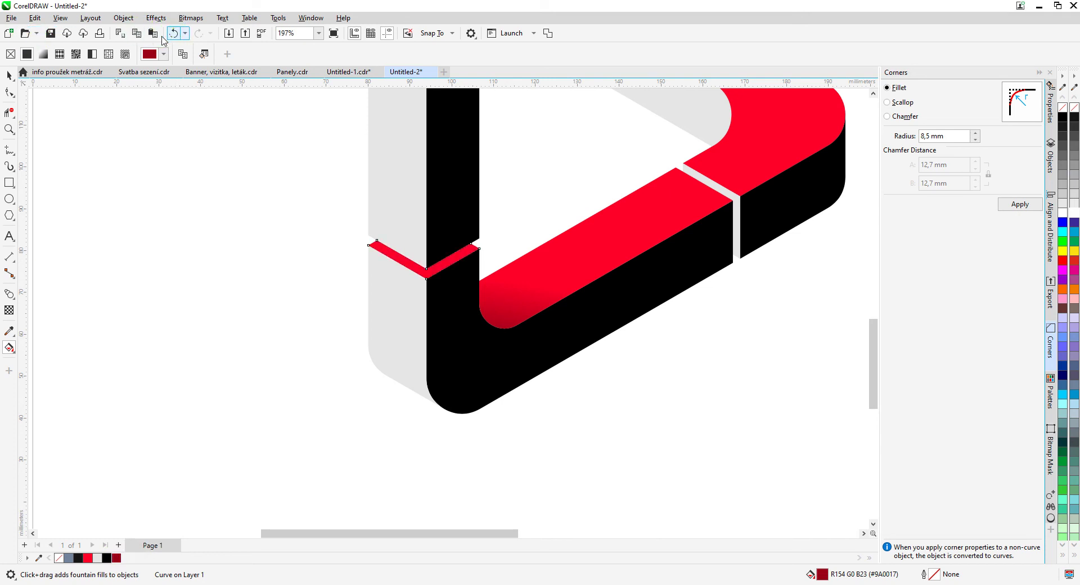
- Darken the red of the vertical arm's groove slightly by mixing the document's dark red into its fill
{"action": "left_click", "coordinate": [10, 74]}
{"action": "key", "text": "space"}
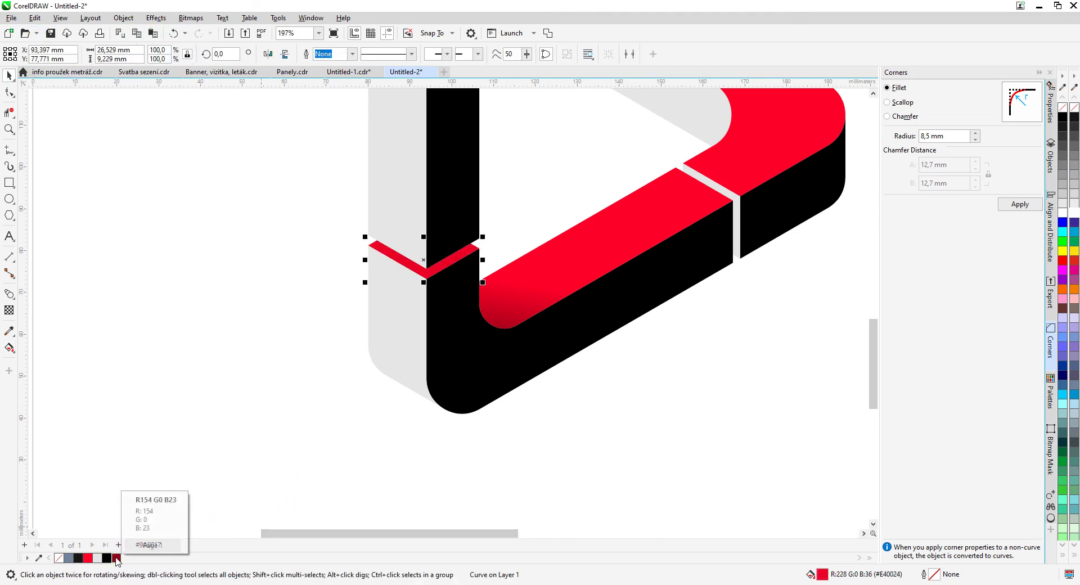
{"action": "left_click", "coordinate": [279, 274]}
{"action": "scroll", "coordinate": [279, 275], "scroll_direction": "down", "scroll_amount": 2}
{"action": "scroll", "coordinate": [448, 282], "scroll_direction": "down", "scroll_amount": 2}
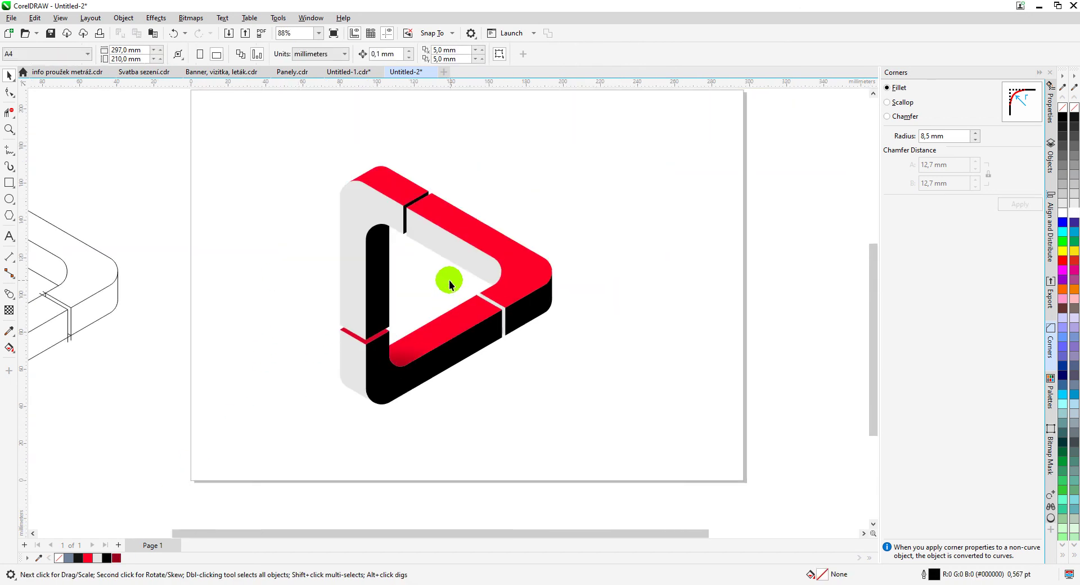
- Apply a red-to-white linear fountain fill to the top-left red face, angled outward over its rounded corner, and fine-tune its nodes
{"action": "scroll", "coordinate": [447, 308], "scroll_direction": "up", "scroll_amount": 2}
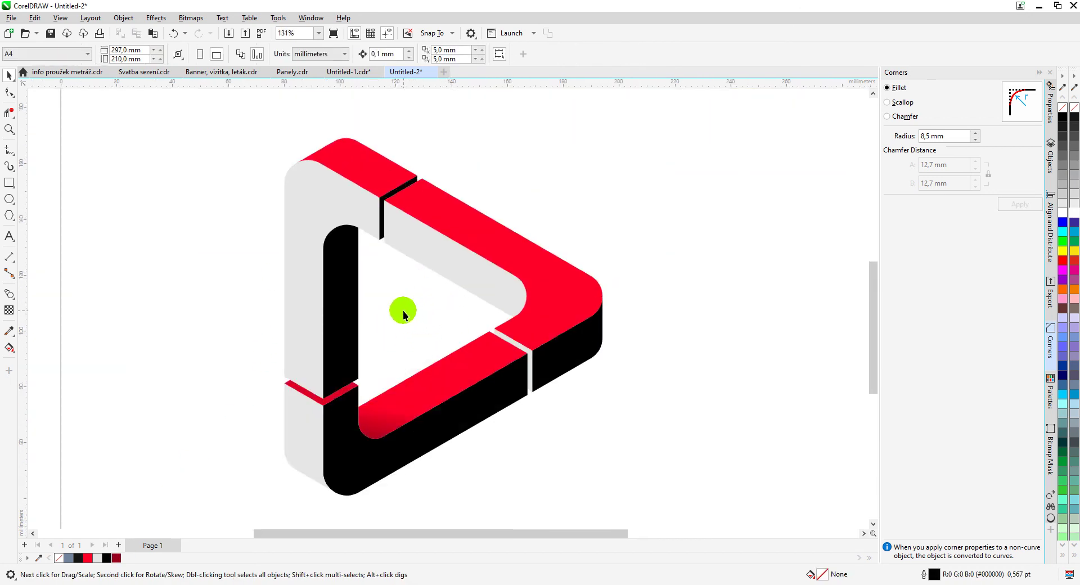
{"action": "left_click", "coordinate": [341, 159]}
{"action": "scroll", "coordinate": [253, 309], "scroll_direction": "up", "scroll_amount": 3}
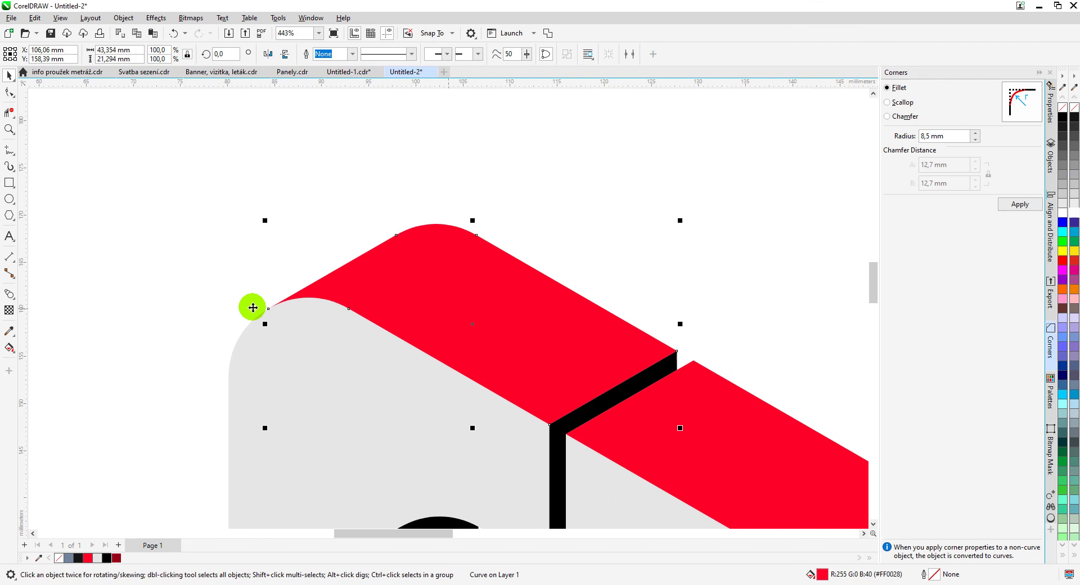
{"action": "left_click", "coordinate": [9, 348]}
{"action": "left_click", "coordinate": [402, 280]}
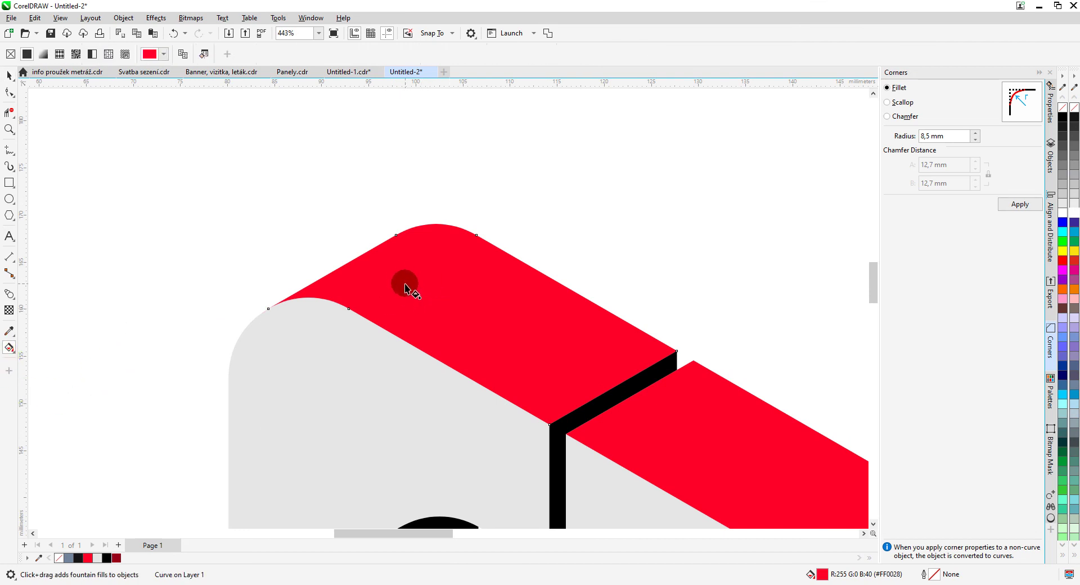
{"action": "left_click_drag", "start_coordinate": [405, 288], "coordinate": [337, 176]}
{"action": "left_click_drag", "start_coordinate": [338, 186], "coordinate": [343, 193]}
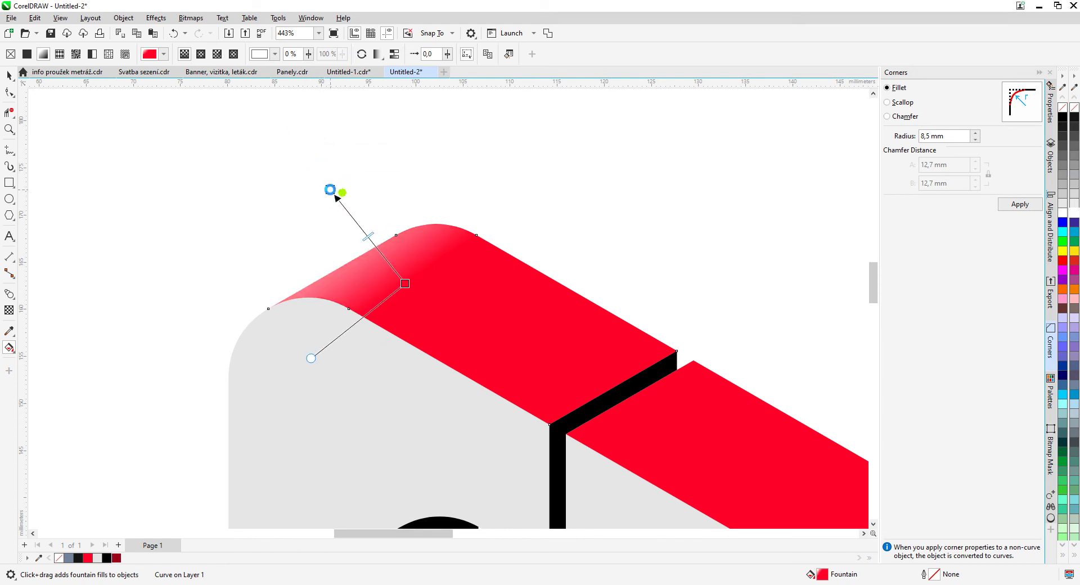
{"action": "scroll", "coordinate": [342, 193], "scroll_direction": "down", "scroll_amount": 2}
{"action": "mouse_move", "coordinate": [349, 240]}
{"action": "left_mouse_down"}
{"action": "mouse_move", "coordinate": [362, 243]}
{"action": "mouse_move", "coordinate": [351, 244]}
{"action": "left_mouse_up"}
{"action": "left_click", "coordinate": [501, 408]}
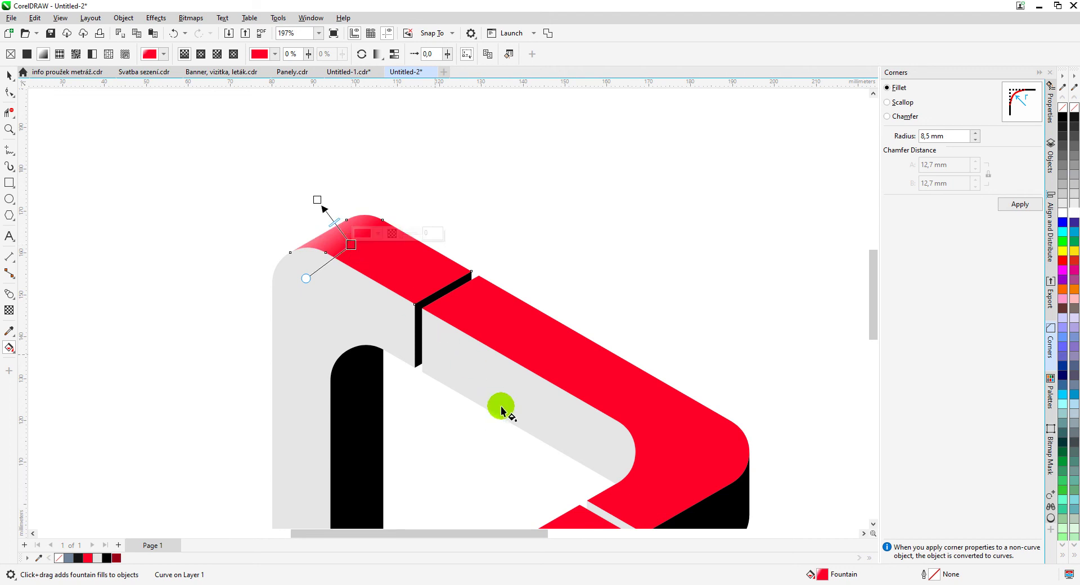
- Try a horizontal fountain fill at the rounded right end of the upper arm's light grey inner face, and undo it
{"action": "scroll", "coordinate": [448, 309], "scroll_direction": "down", "scroll_amount": 2}
{"action": "scroll", "coordinate": [448, 308], "scroll_direction": "up", "scroll_amount": 1}
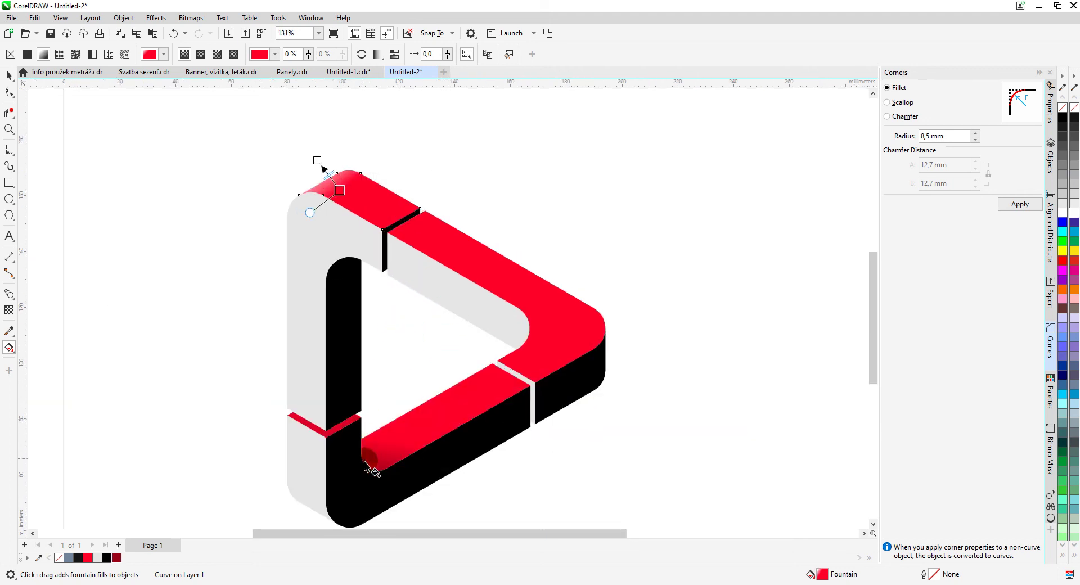
{"action": "left_click", "coordinate": [467, 308]}
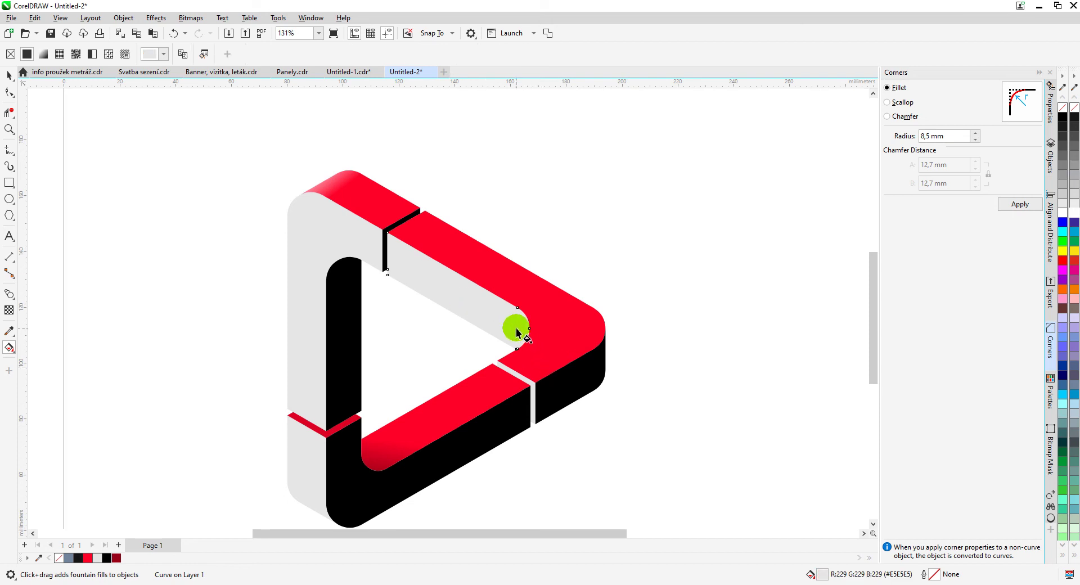
{"action": "left_click_drag", "start_coordinate": [544, 350], "coordinate": [547, 327]}
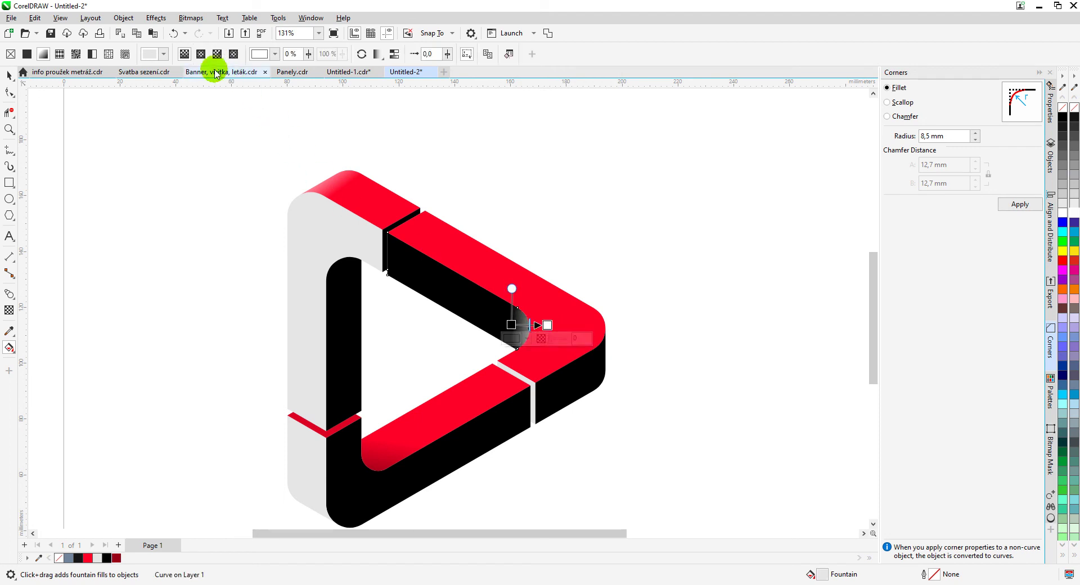
{"action": "left_click", "coordinate": [174, 33]}
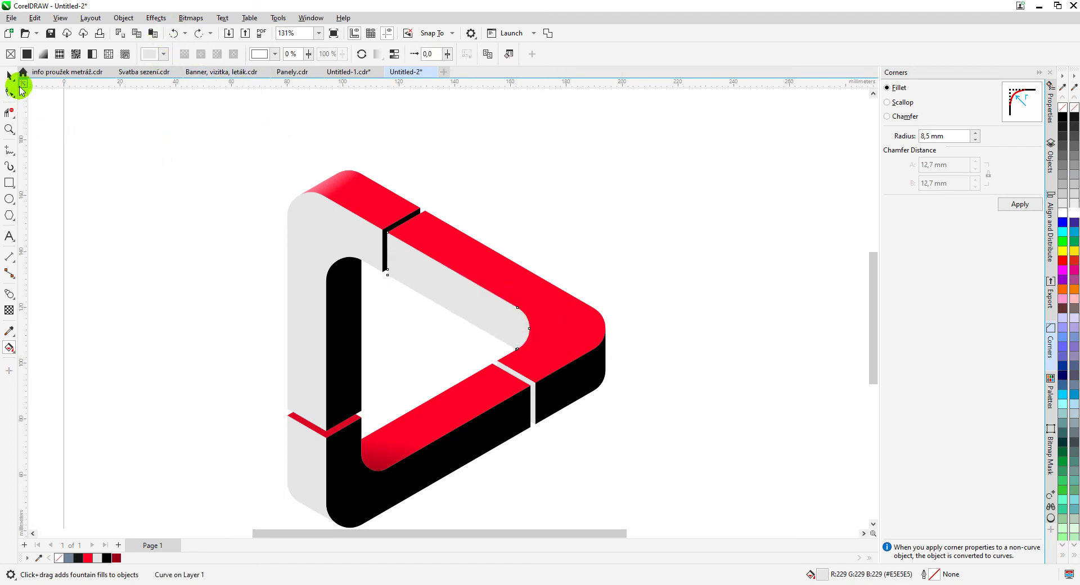
- Move the duplicate light grey inner face of the upper arm aside and delete it
{"action": "left_click", "coordinate": [14, 82]}
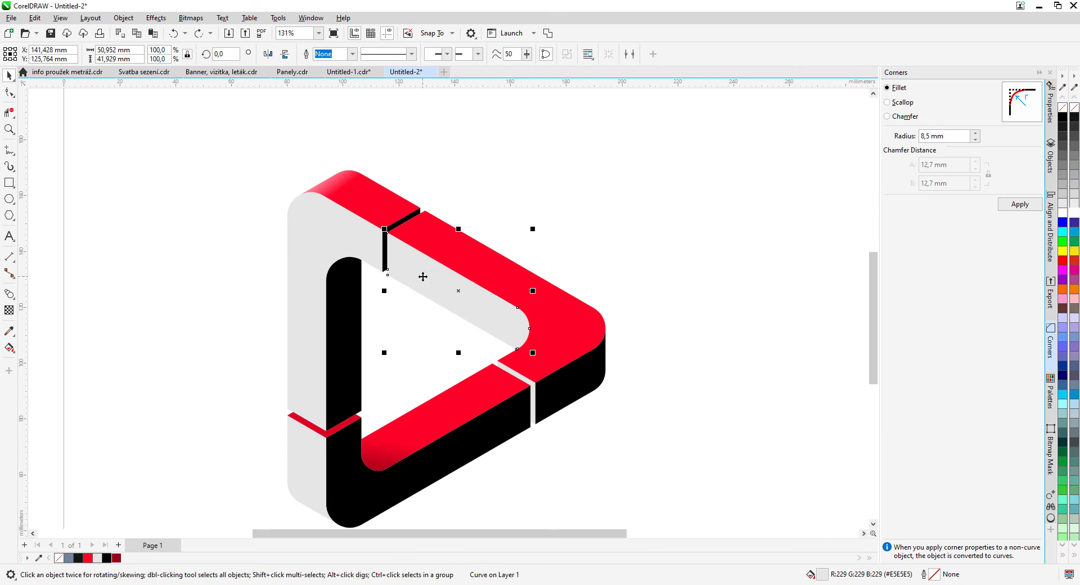
{"action": "left_click_drag", "start_coordinate": [423, 277], "coordinate": [585, 186]}
{"action": "key", "text": "Delete"}
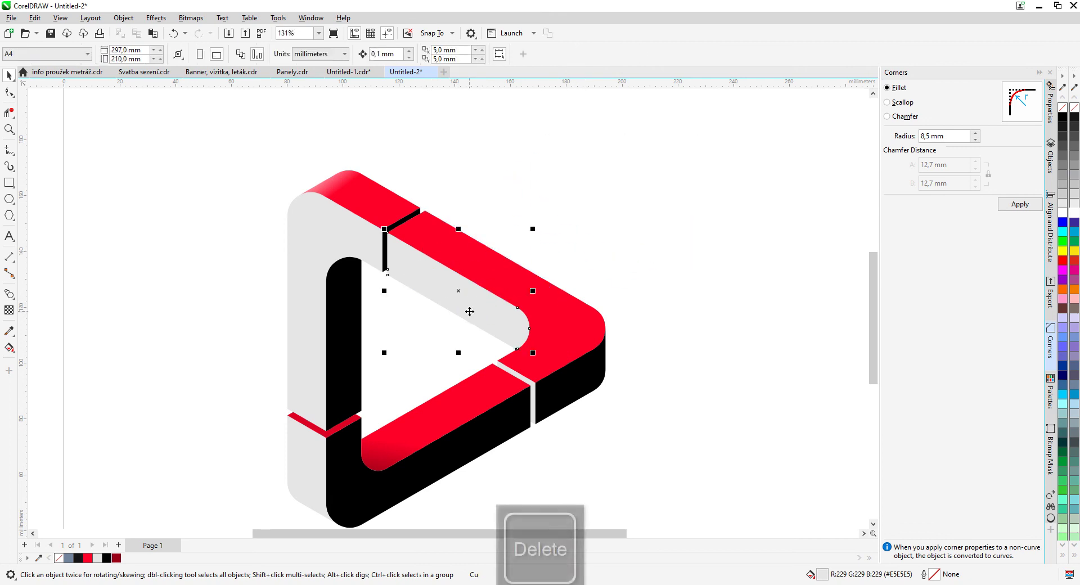
- Apply a horizontal linear fountain fill from light grey to medium grey at the rounded right end of the upper arm's inner face
{"action": "left_click", "coordinate": [9, 347]}
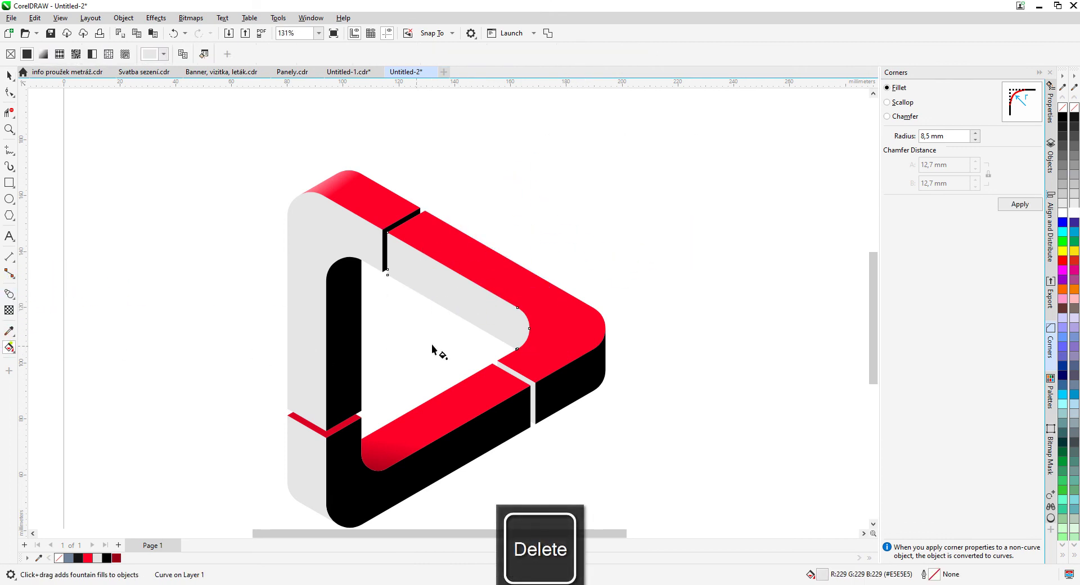
{"action": "scroll", "coordinate": [521, 338], "scroll_direction": "up", "scroll_amount": 2}
{"action": "mouse_move", "coordinate": [437, 291]}
{"action": "left_mouse_down"}
{"action": "mouse_move", "coordinate": [480, 290]}
{"action": "mouse_move", "coordinate": [429, 290]}
{"action": "left_mouse_up"}
{"action": "left_click", "coordinate": [452, 291]}
{"action": "left_click", "coordinate": [477, 289]}
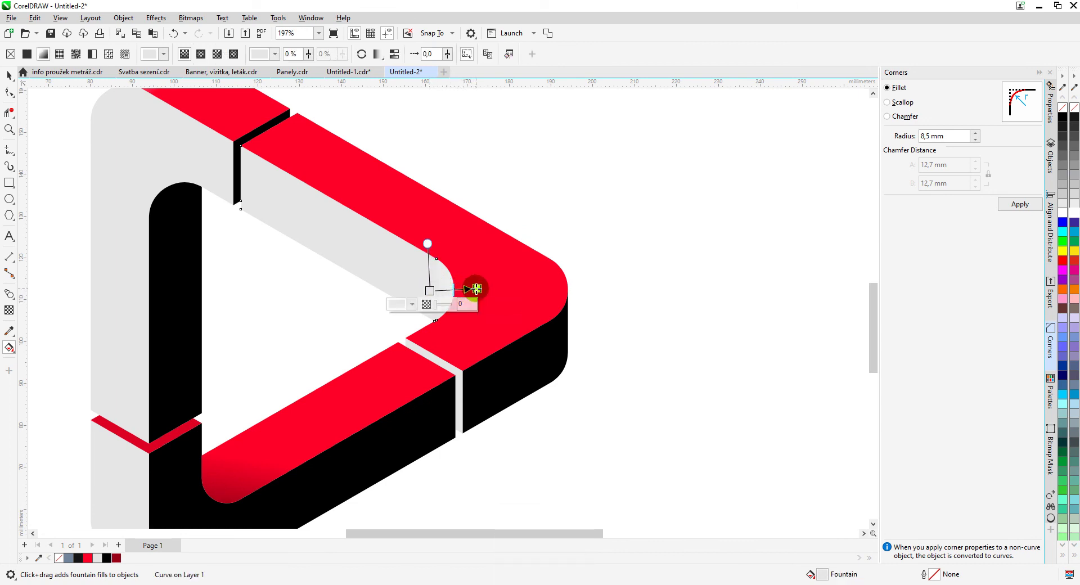
{"action": "left_click", "coordinate": [1063, 178]}
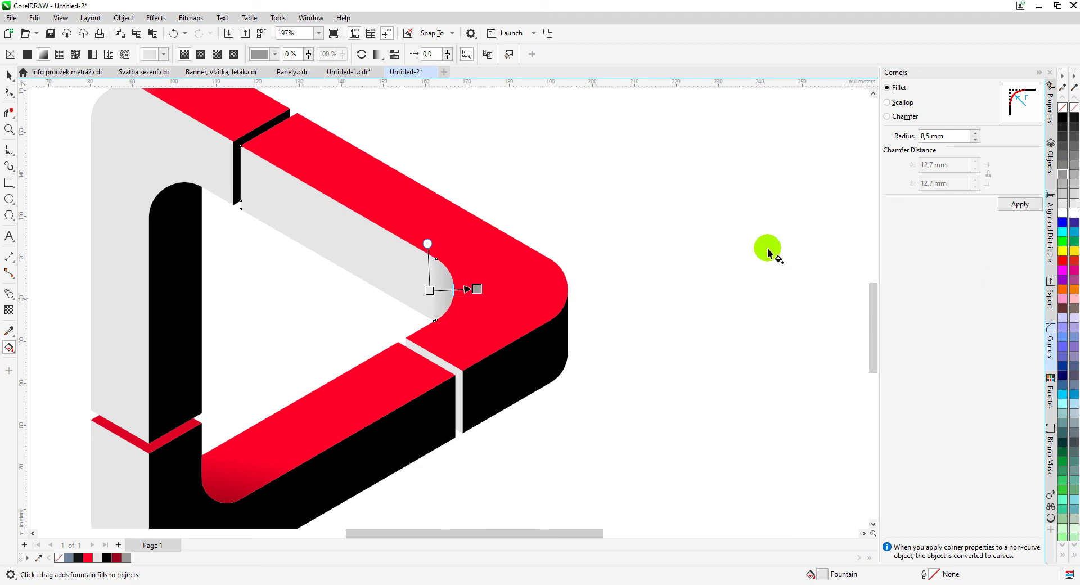
{"action": "left_click_drag", "start_coordinate": [430, 290], "coordinate": [471, 289]}
- Darken the light grey groove across the lower arm to RGB 190, 190, 190 by mixing in the document's medium grey
{"action": "scroll", "coordinate": [448, 308], "scroll_direction": "down", "scroll_amount": 1}
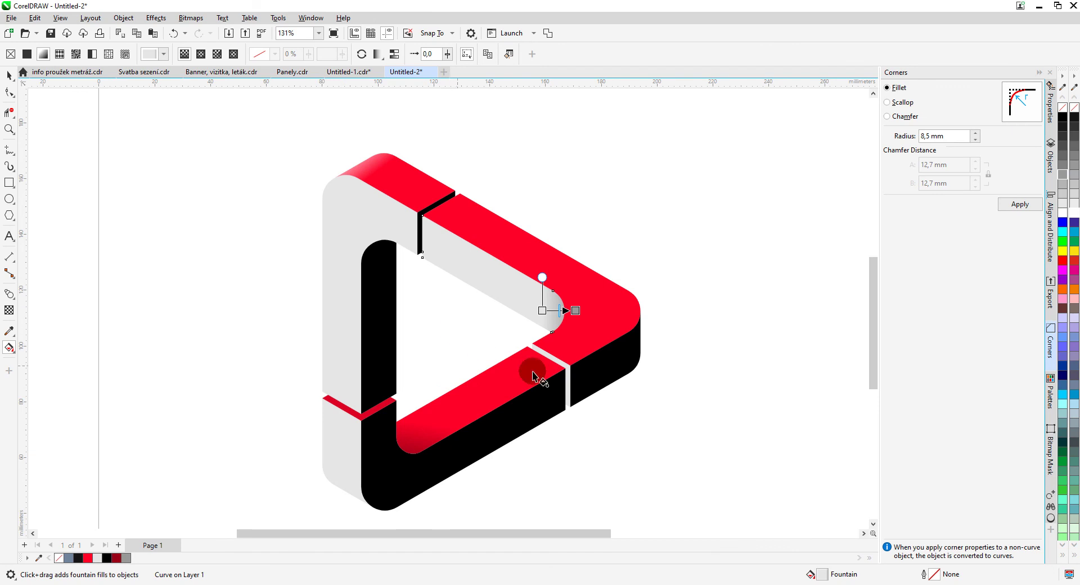
{"action": "left_click", "coordinate": [568, 385]}
{"action": "left_click", "coordinate": [9, 75]}
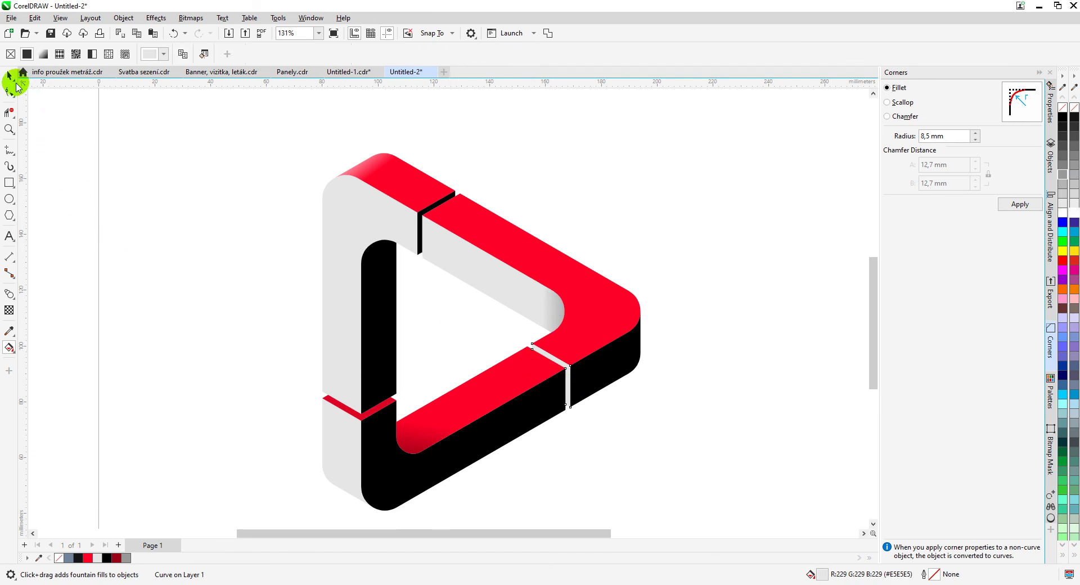
{"action": "left_click", "coordinate": [126, 558]}
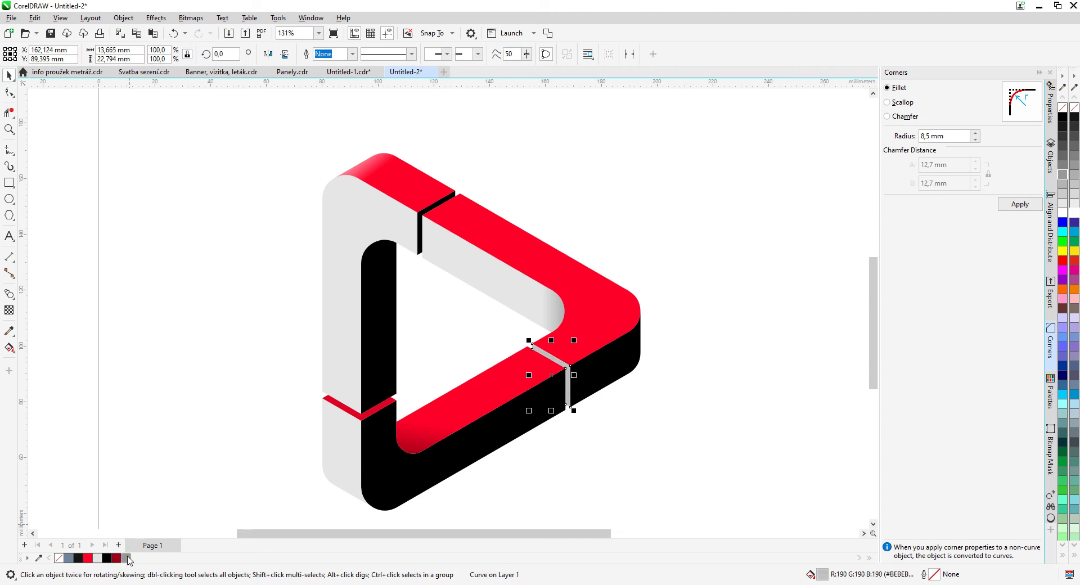
{"action": "left_click", "coordinate": [229, 297]}
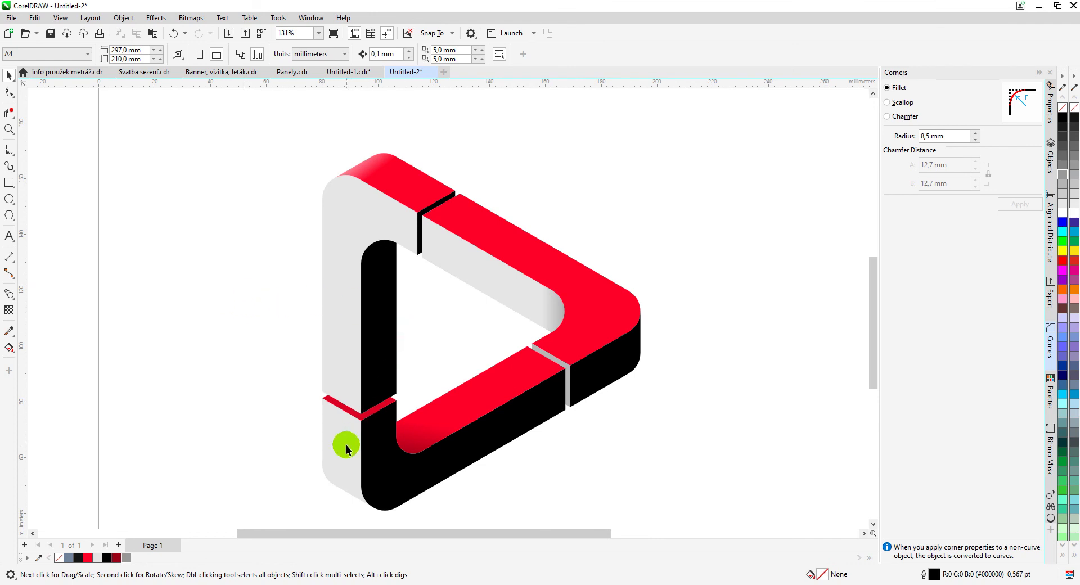
- Apply a horizontal black-to-white linear fountain fill at the rounded right end of the short black face, extending well past its edge
{"action": "left_click", "coordinate": [636, 375]}
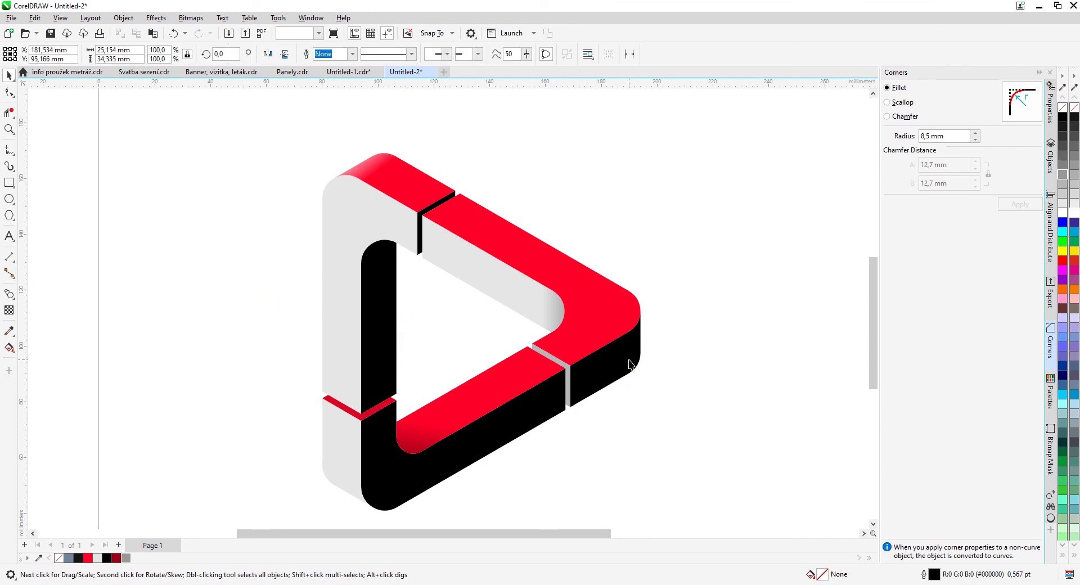
{"action": "left_click", "coordinate": [9, 349]}
{"action": "left_click_drag", "start_coordinate": [630, 347], "coordinate": [711, 347]}
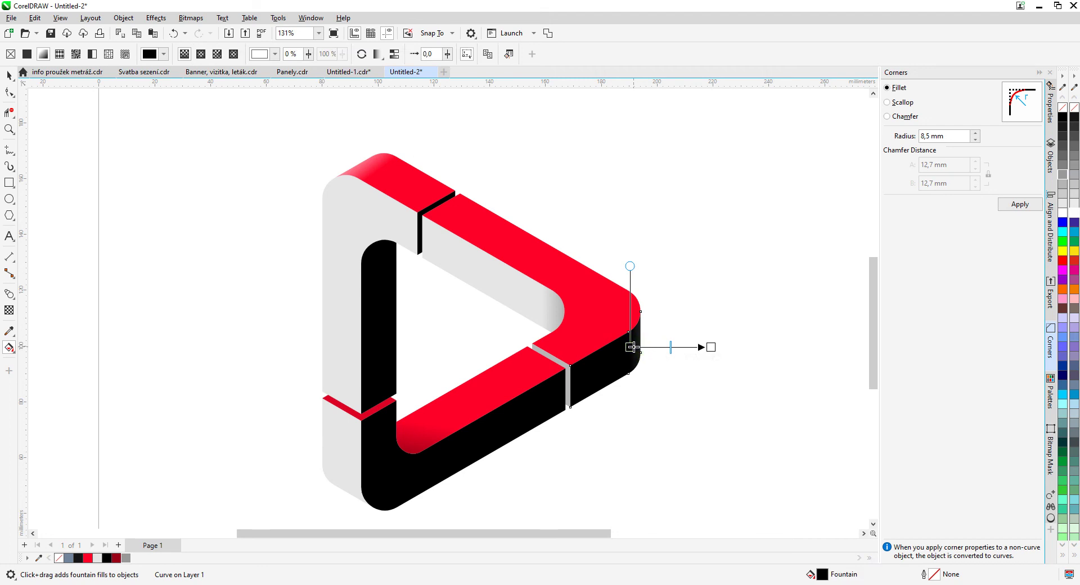
{"action": "left_click_drag", "start_coordinate": [631, 347], "coordinate": [616, 347]}
{"action": "left_click", "coordinate": [711, 349]}
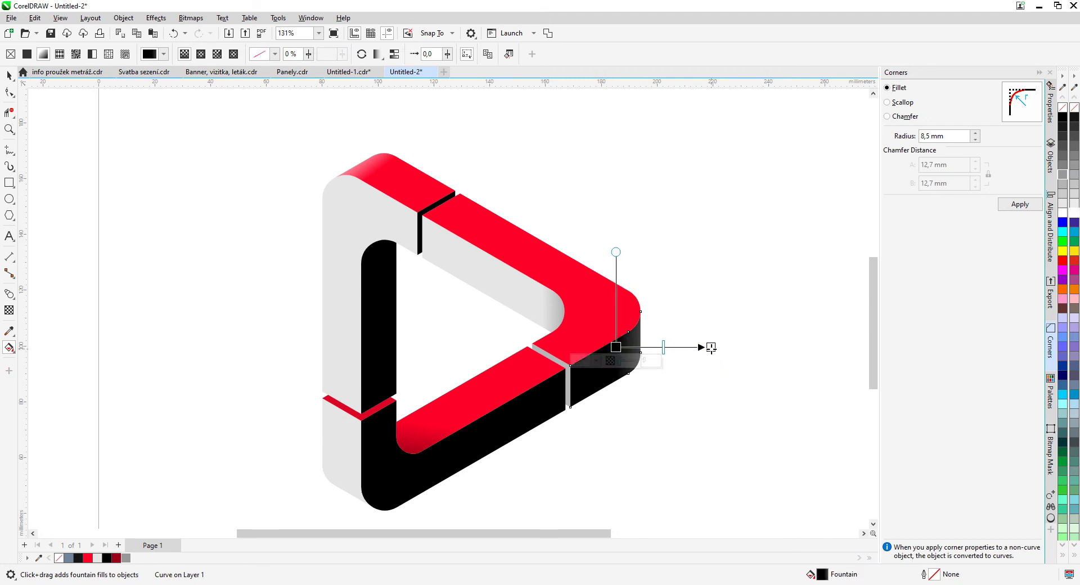
{"action": "left_click_drag", "start_coordinate": [711, 348], "coordinate": [697, 347]}
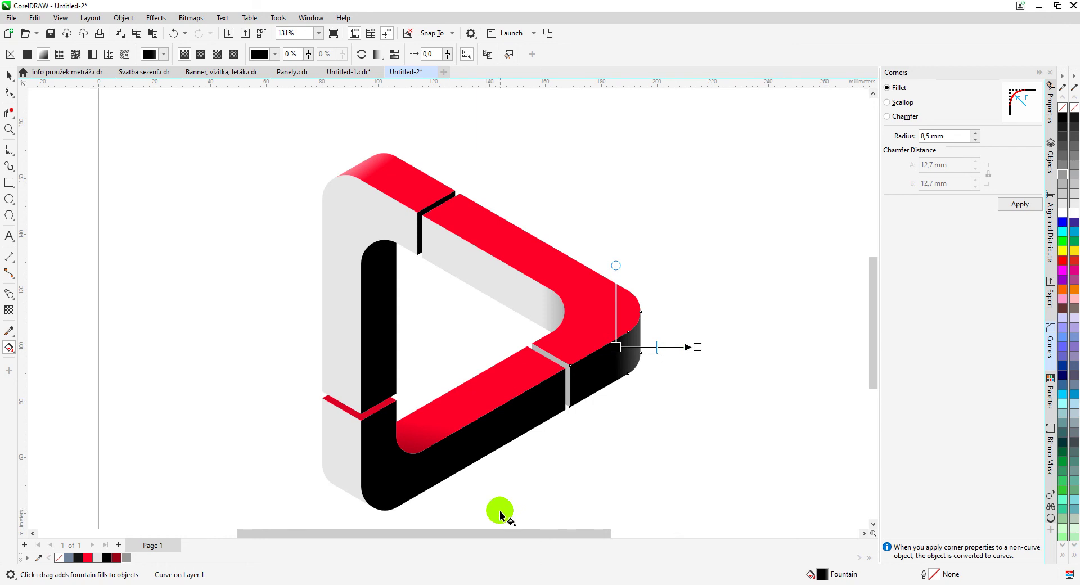
- Apply a downward, slightly slanted linear fountain fill from light grey to medium grey at the rounded bottom of the lower-left grey face
{"action": "left_click", "coordinate": [349, 478]}
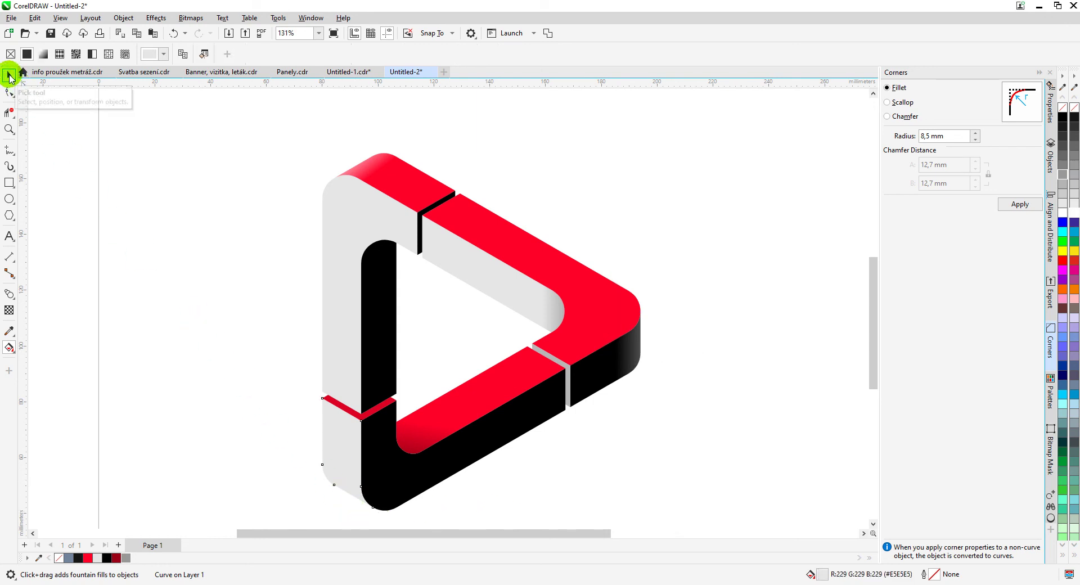
{"action": "scroll", "coordinate": [439, 304], "scroll_direction": "up", "scroll_amount": 2}
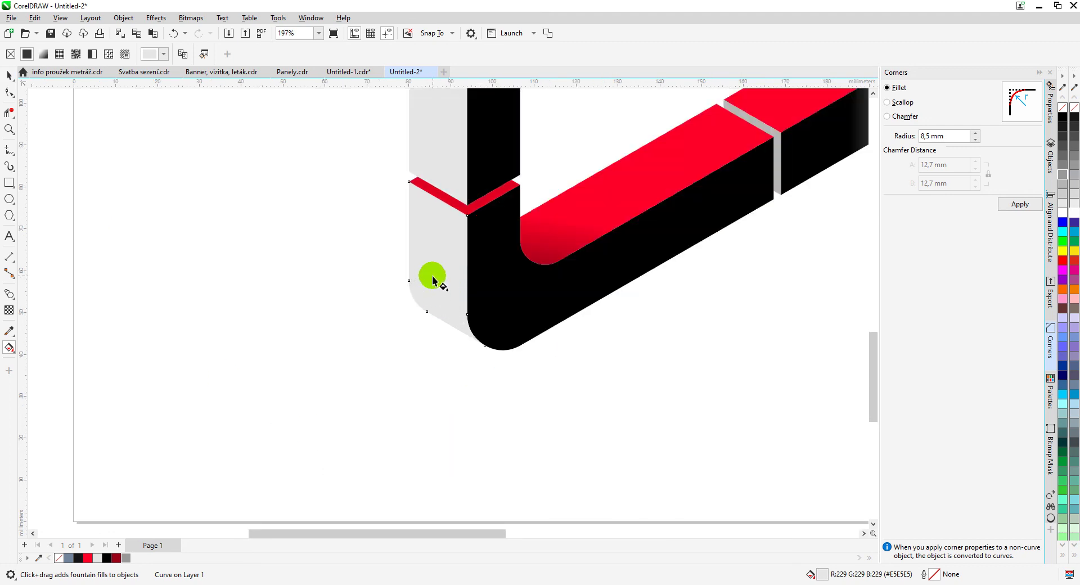
{"action": "left_click_drag", "start_coordinate": [432, 275], "coordinate": [417, 351]}
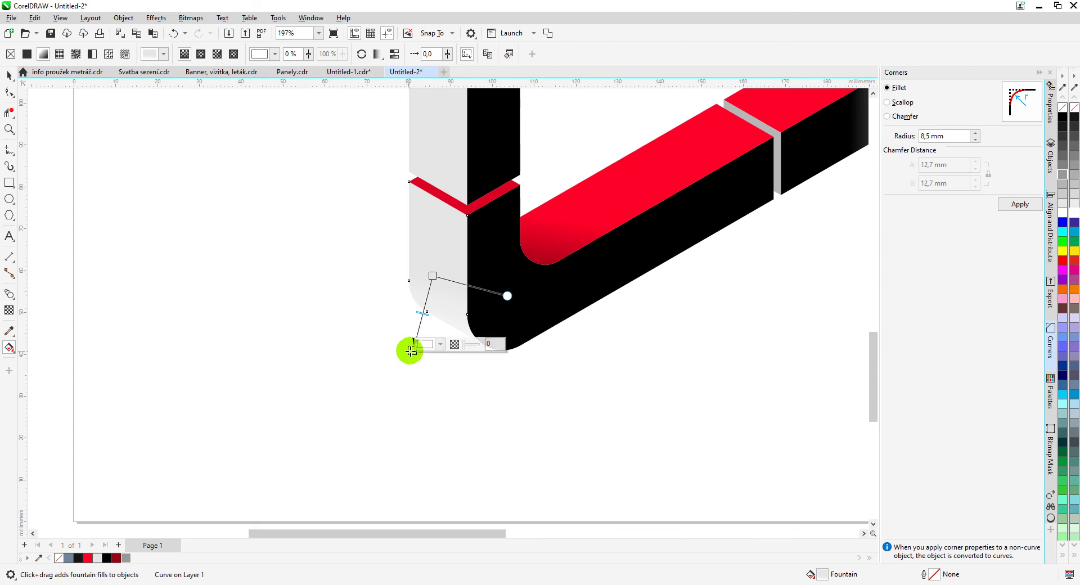
{"action": "left_click", "coordinate": [126, 557]}
{"action": "left_click", "coordinate": [370, 380]}
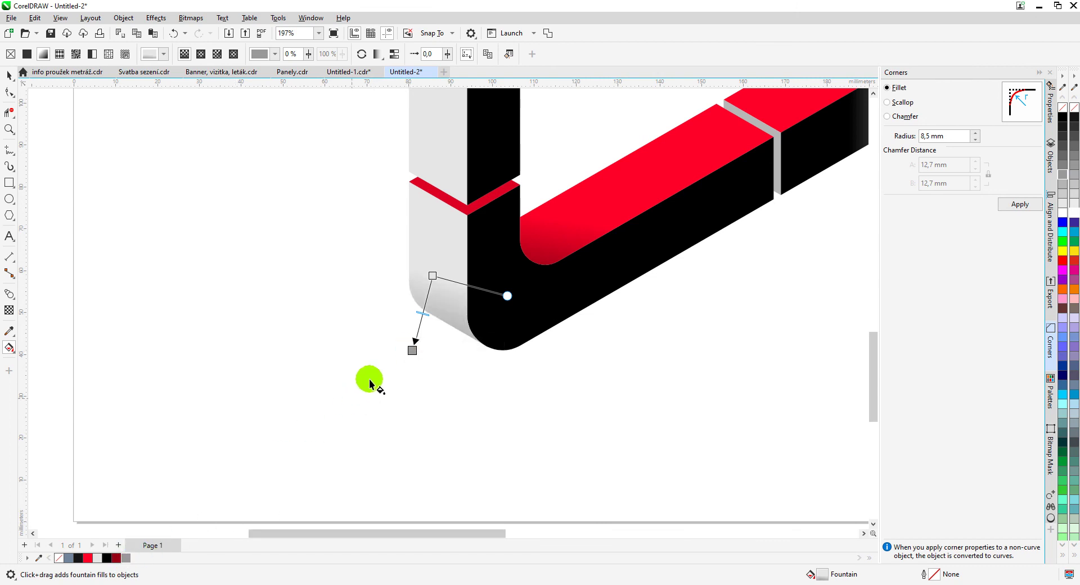
{"action": "left_click_drag", "start_coordinate": [411, 351], "coordinate": [402, 364]}
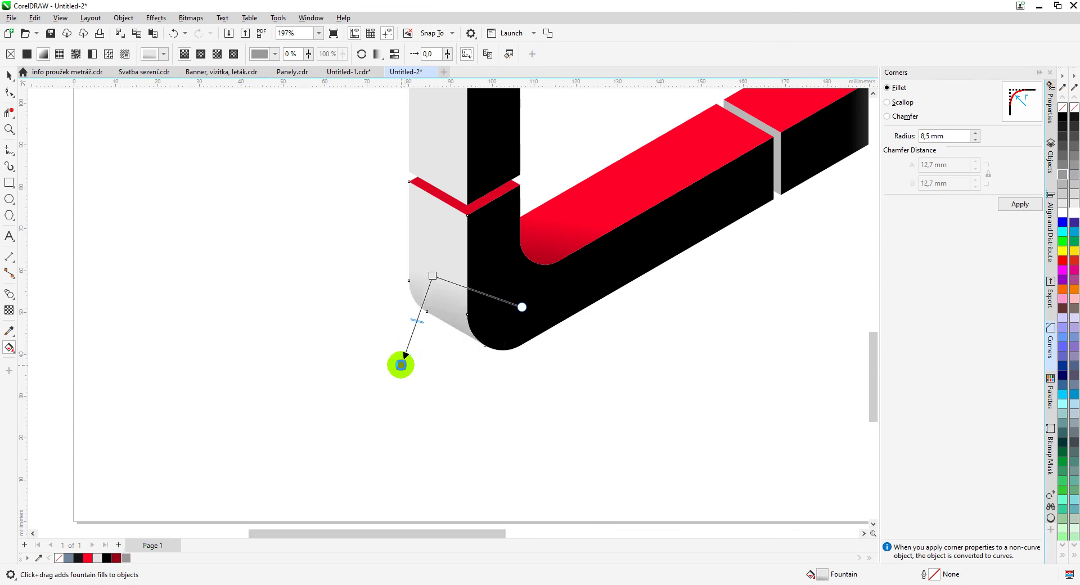
{"action": "left_click", "coordinate": [9, 76]}
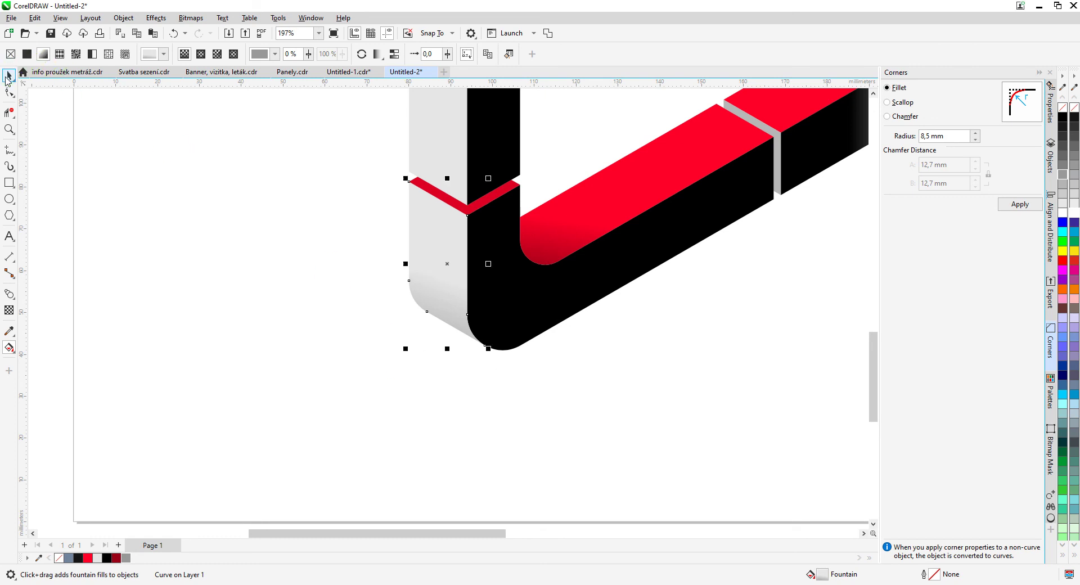
{"action": "scroll", "coordinate": [427, 292], "scroll_direction": "down", "scroll_amount": 5}
{"action": "left_click", "coordinate": [449, 311]}
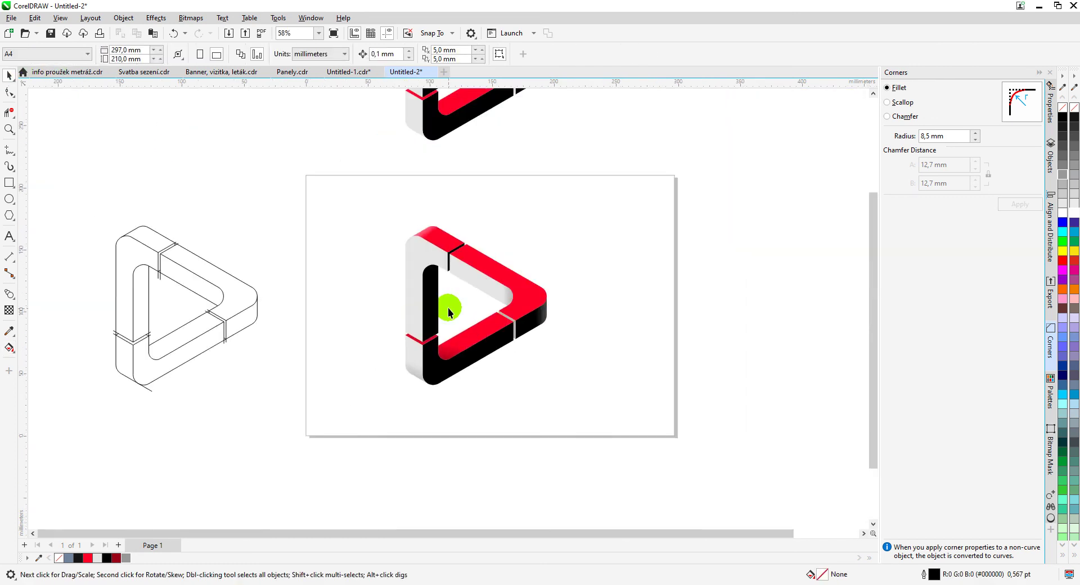
{"action": "scroll", "coordinate": [449, 311], "scroll_direction": "down", "scroll_amount": 2}
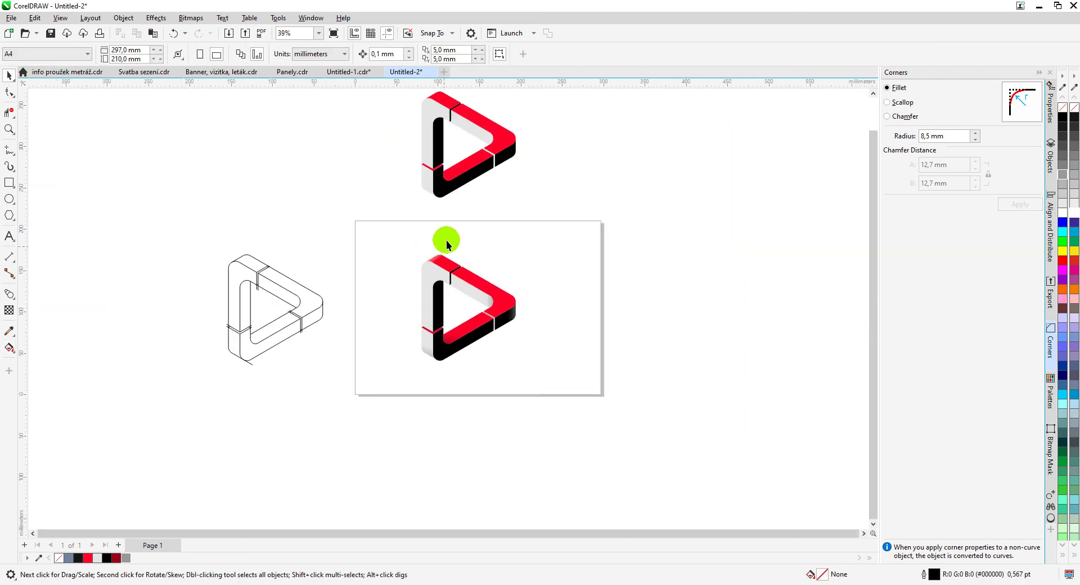
- Delete the spare unshaded triangle above the page and place a copy of the shaded triangle to the right of the page
{"action": "left_click_drag", "start_coordinate": [387, 210], "coordinate": [561, 111]}
{"action": "key", "text": "Delete"}
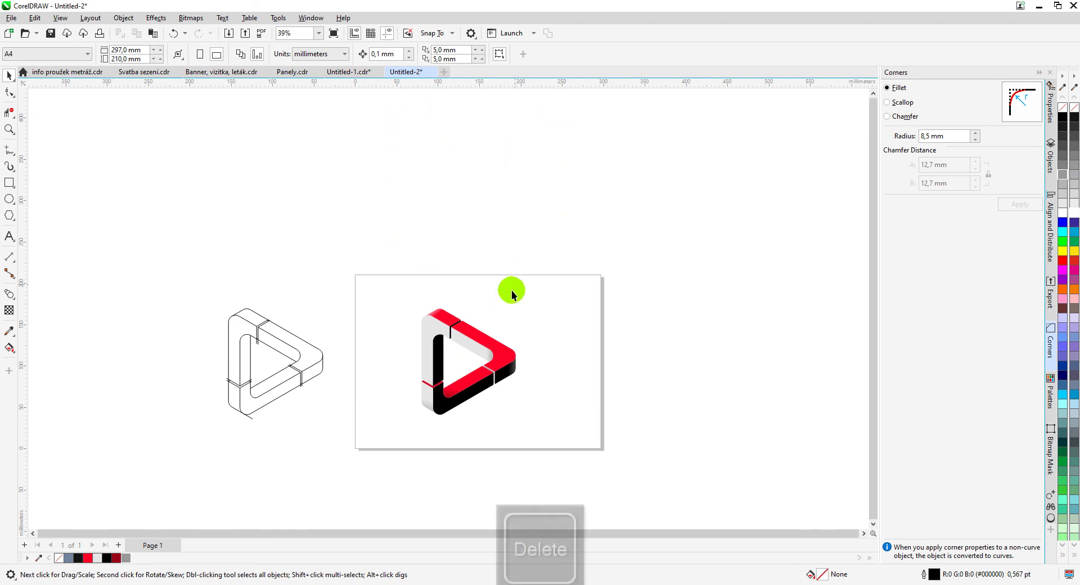
{"action": "scroll", "coordinate": [383, 237], "scroll_direction": "up", "scroll_amount": 2}
{"action": "left_click_drag", "start_coordinate": [528, 389], "coordinate": [559, 405]}
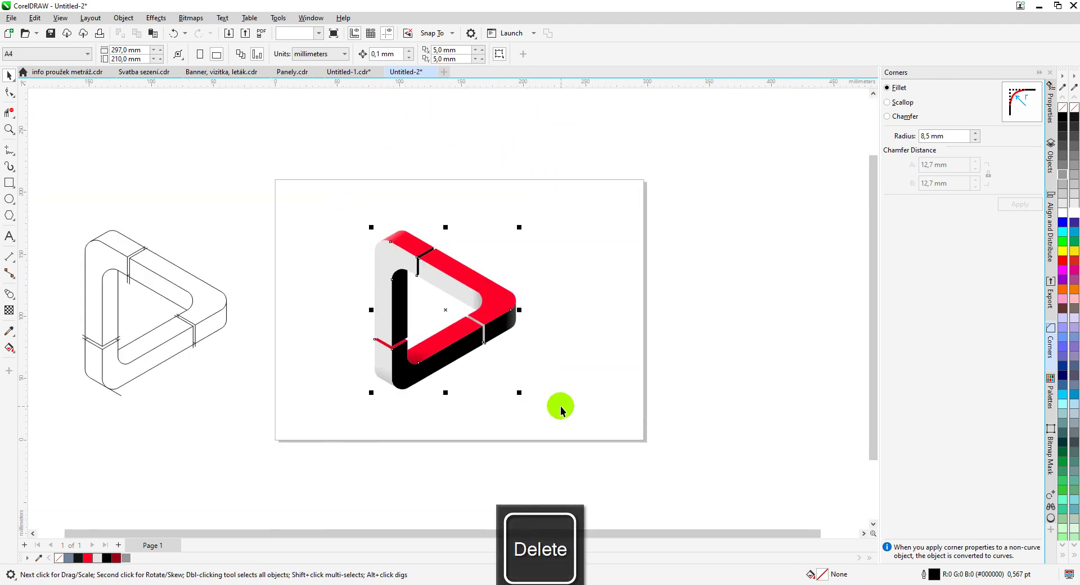
{"action": "scroll", "coordinate": [448, 308], "scroll_direction": "down", "scroll_amount": 2}
{"action": "left_click_drag", "start_coordinate": [370, 278], "coordinate": [591, 280]}
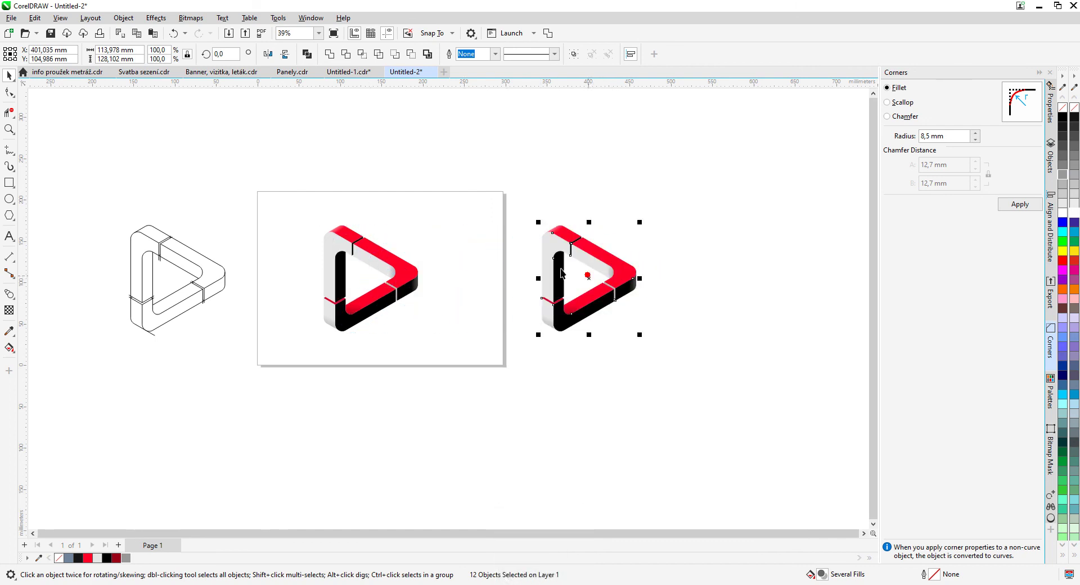
- Group all the parts of the red shaded triangle on the page and centre the group on the page
{"action": "left_click", "coordinate": [478, 245]}
{"action": "left_click_drag", "start_coordinate": [294, 219], "coordinate": [458, 350]}
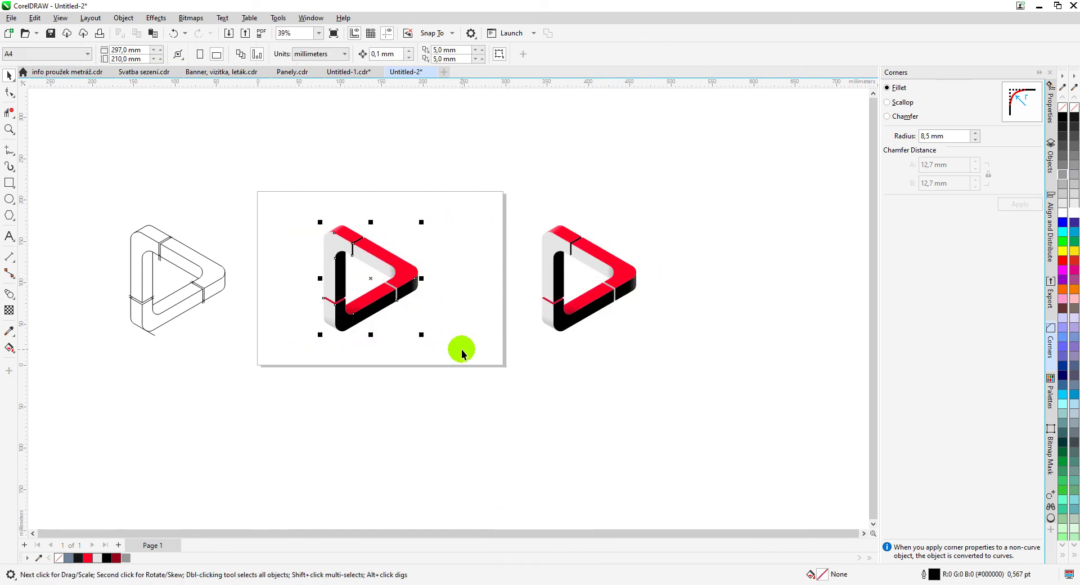
{"action": "left_click", "coordinate": [570, 54]}
{"action": "key", "text": "p"}
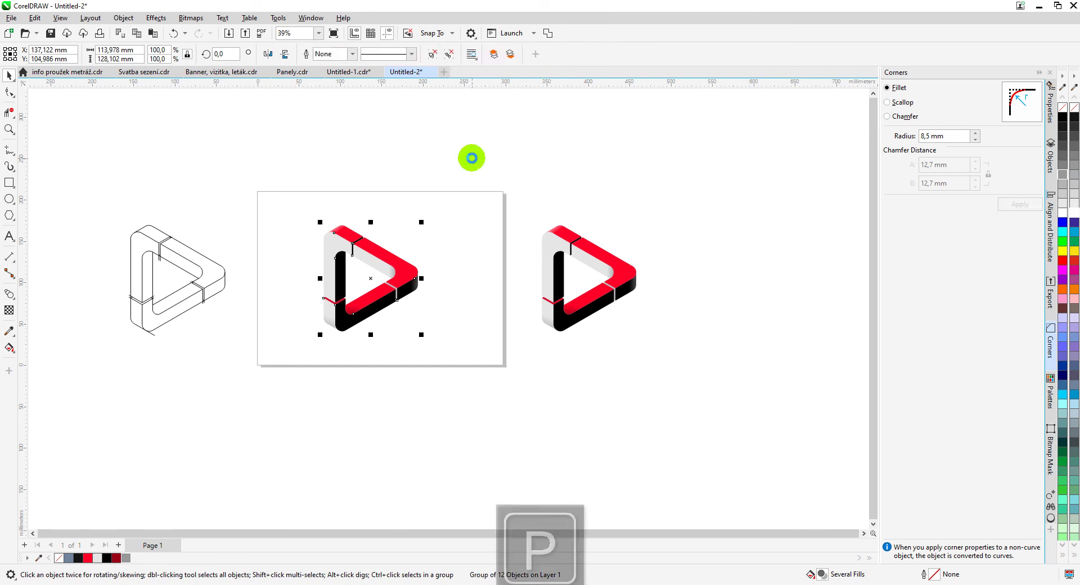
- Recolour the red faces of the triangle copy beside the page to orange with Hue/Saturation/Lightness, setting the Master hue to 43
{"action": "left_click", "coordinate": [448, 308]}
{"action": "scroll", "coordinate": [323, 262], "scroll_direction": "up", "scroll_amount": 2}
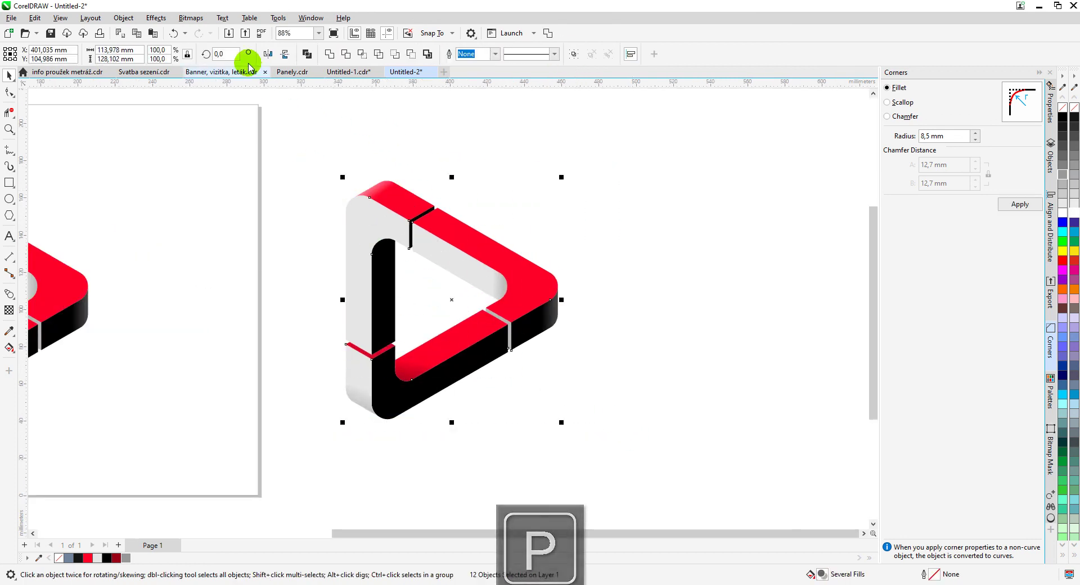
{"action": "left_click", "coordinate": [190, 18]}
{"action": "mouse_move", "coordinate": [156, 18]}
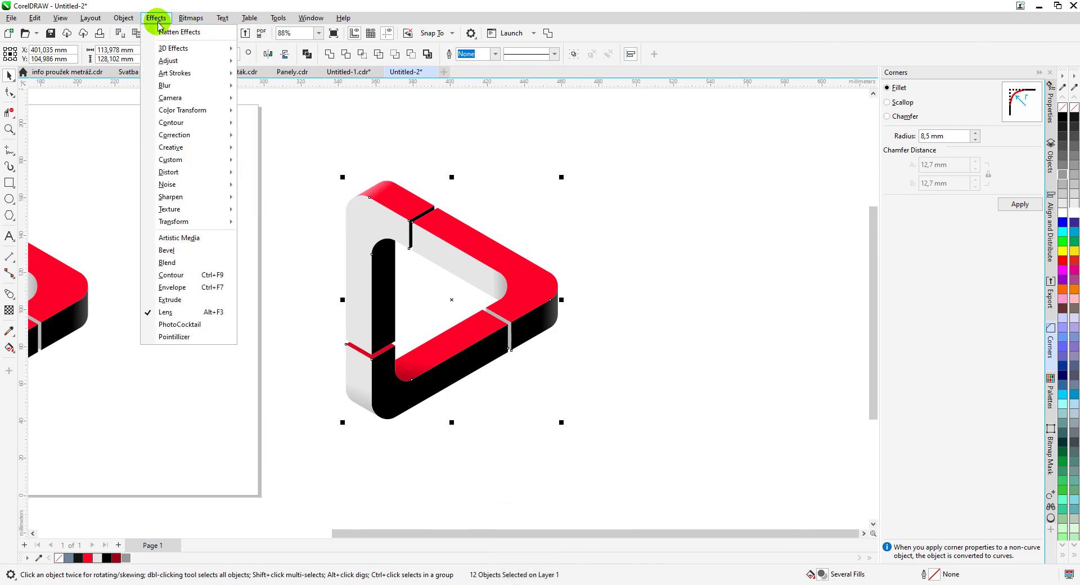
{"action": "mouse_move", "coordinate": [205, 66]}
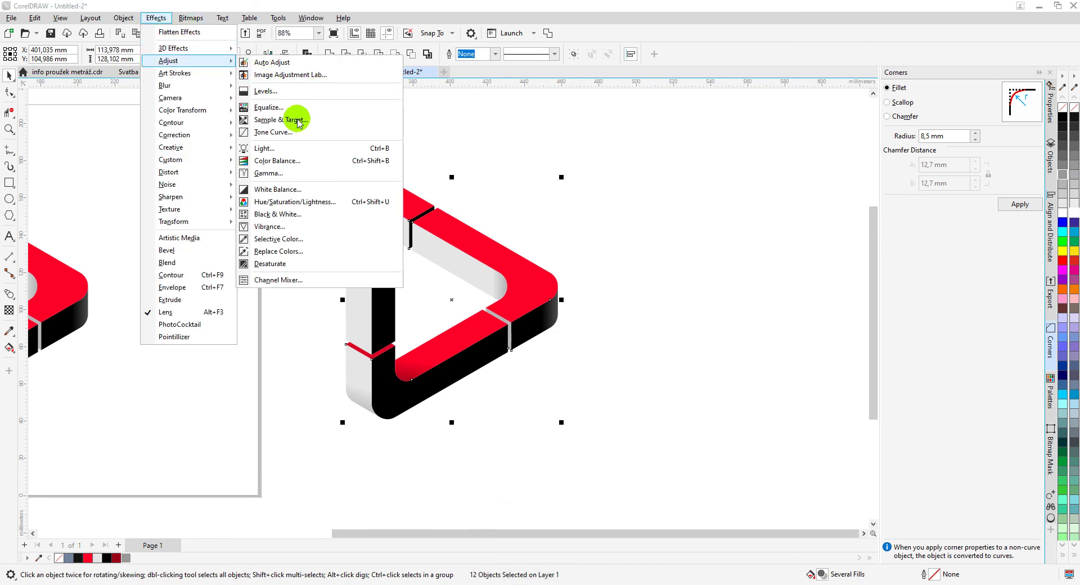
{"action": "left_click", "coordinate": [294, 201]}
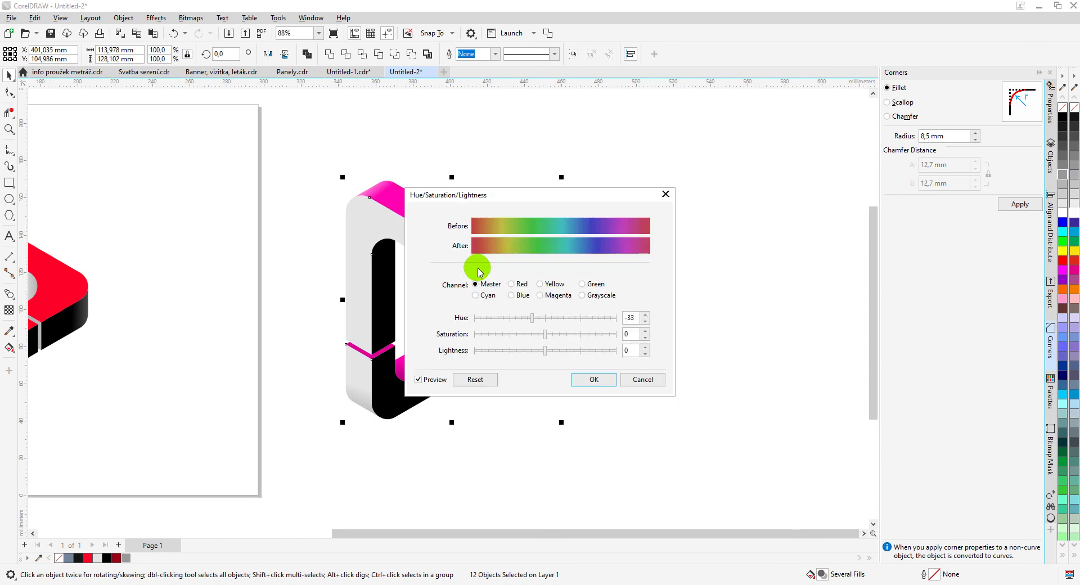
{"action": "left_click_drag", "start_coordinate": [522, 192], "coordinate": [704, 82]}
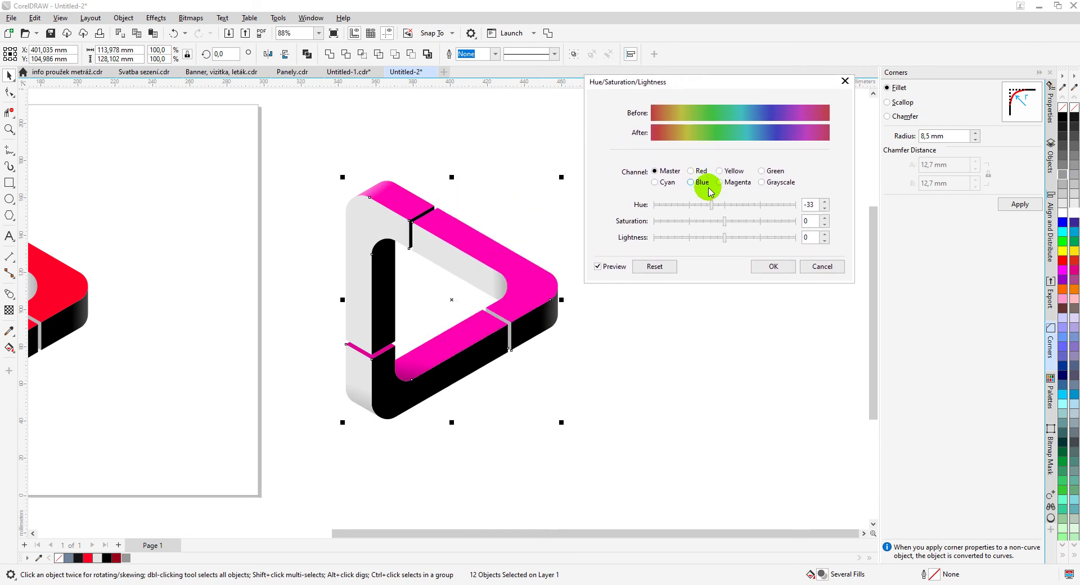
{"action": "left_click_drag", "start_coordinate": [707, 207], "coordinate": [793, 210]}
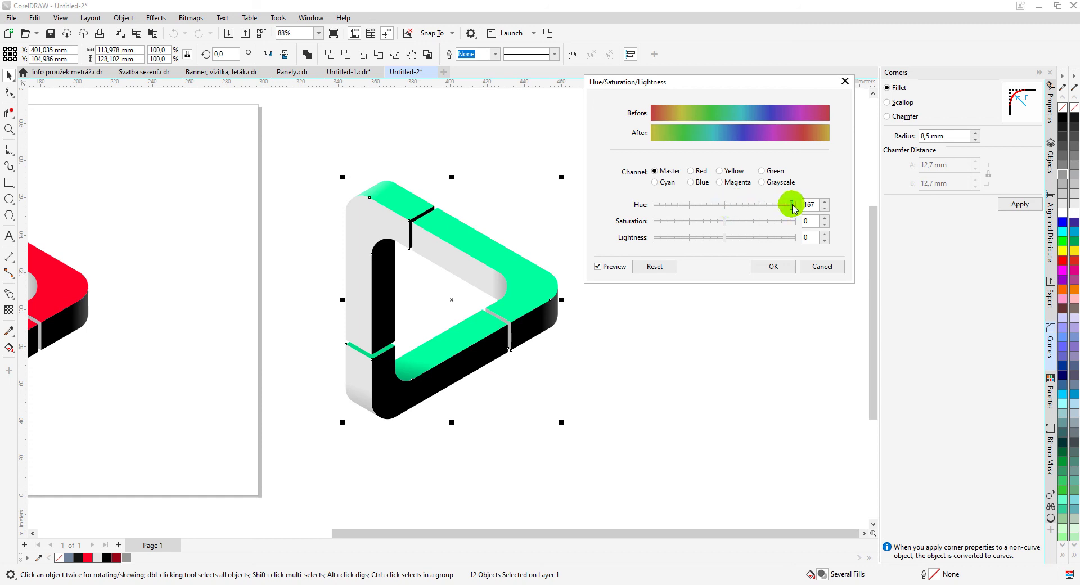
{"action": "left_click_drag", "start_coordinate": [796, 207], "coordinate": [740, 205]}
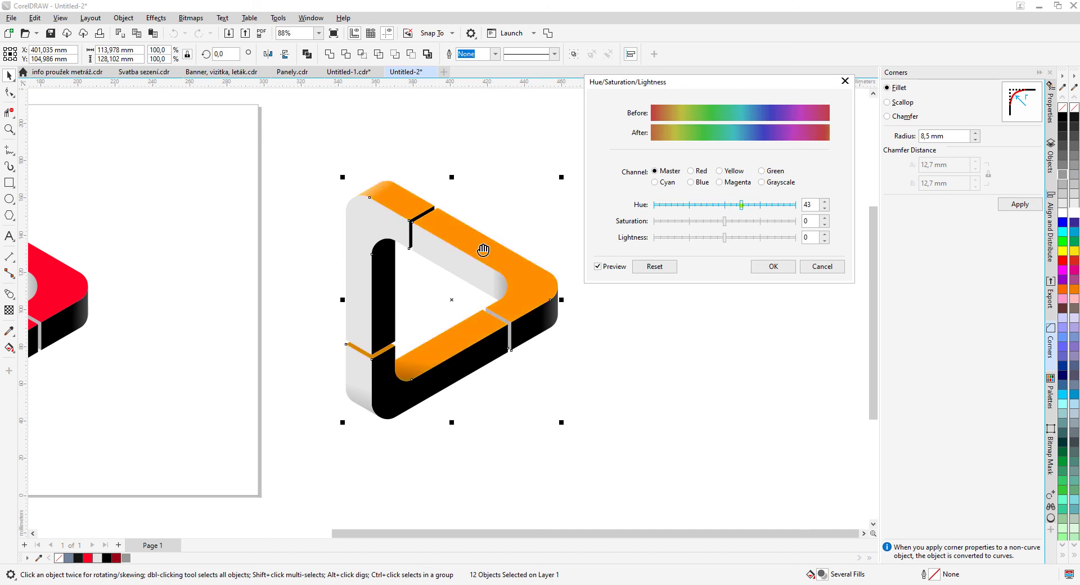
{"action": "key", "text": "F3"}
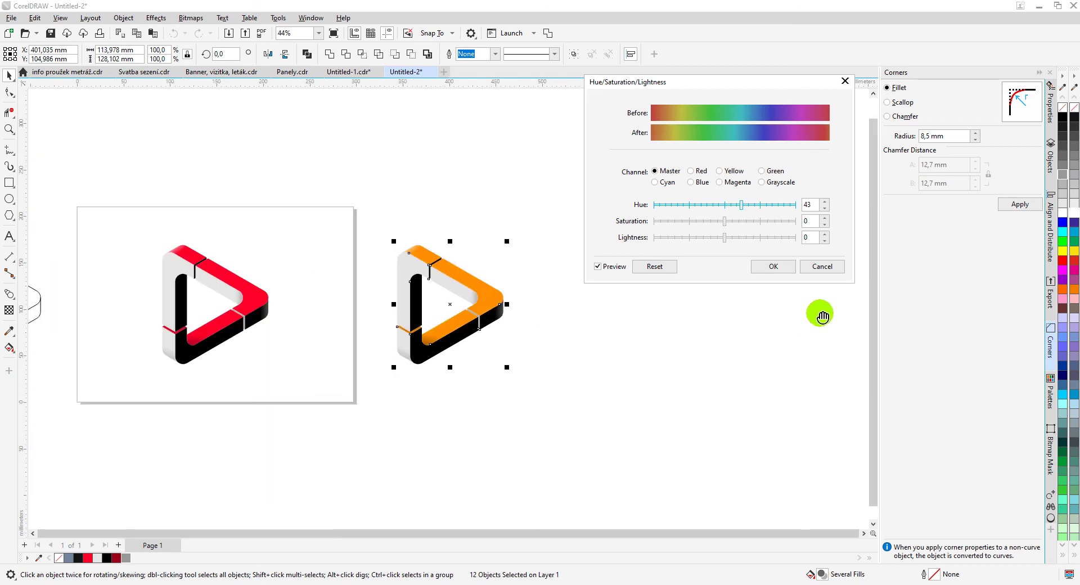
{"action": "left_click", "coordinate": [773, 266]}
{"action": "left_click", "coordinate": [639, 357]}
- Examine the finished red triangle on the page up close in full-screen preview
{"action": "scroll", "coordinate": [448, 308], "scroll_direction": "left", "scroll_amount": 3}
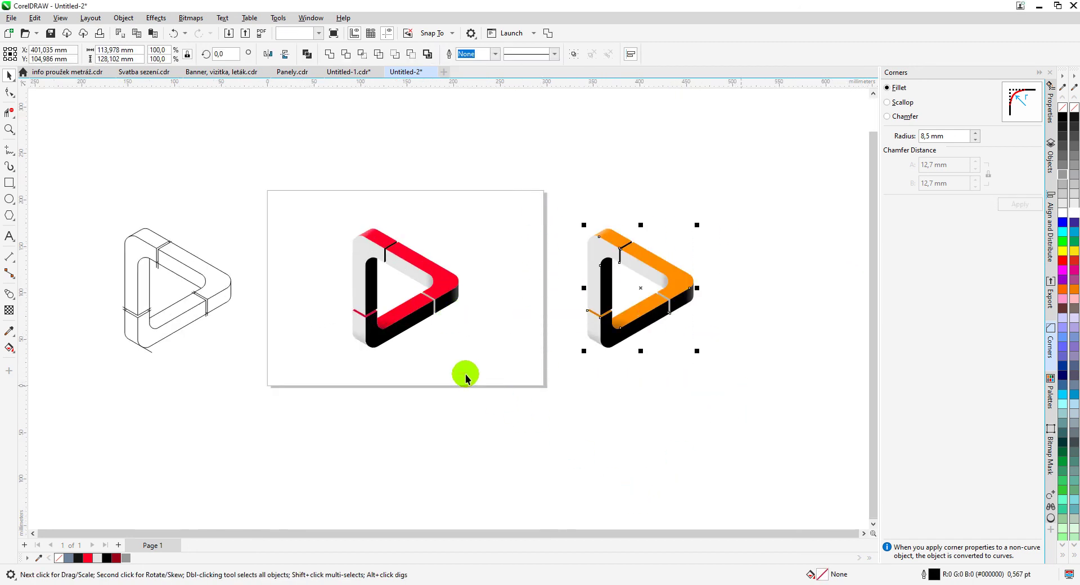
{"action": "left_click", "coordinate": [465, 373]}
{"action": "scroll", "coordinate": [434, 297], "scroll_direction": "up", "scroll_amount": 4}
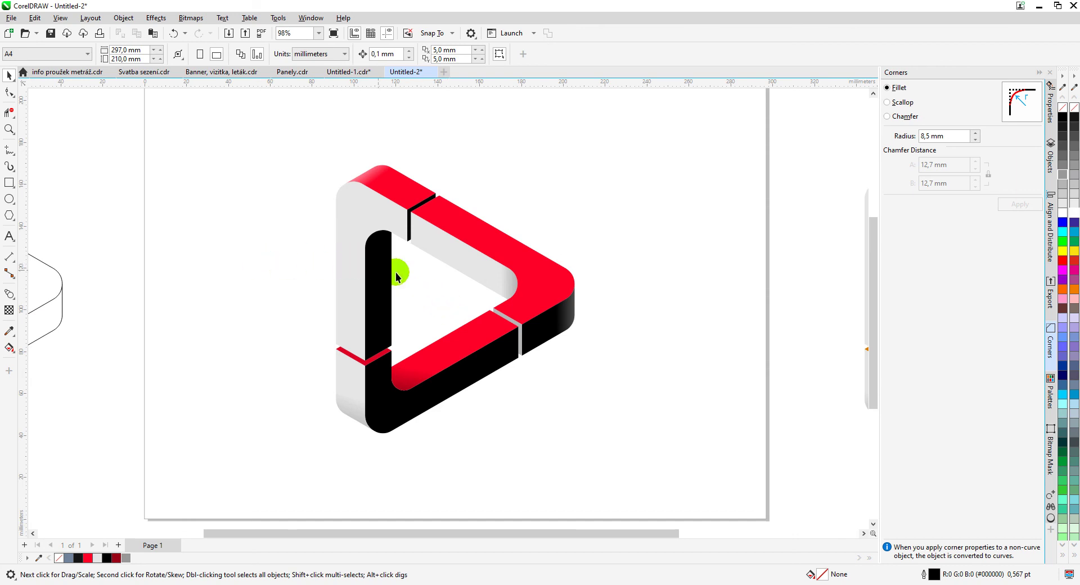
{"action": "scroll", "coordinate": [349, 273], "scroll_direction": "up", "scroll_amount": 1}
{"action": "scroll", "coordinate": [408, 309], "scroll_direction": "up", "scroll_amount": 2}
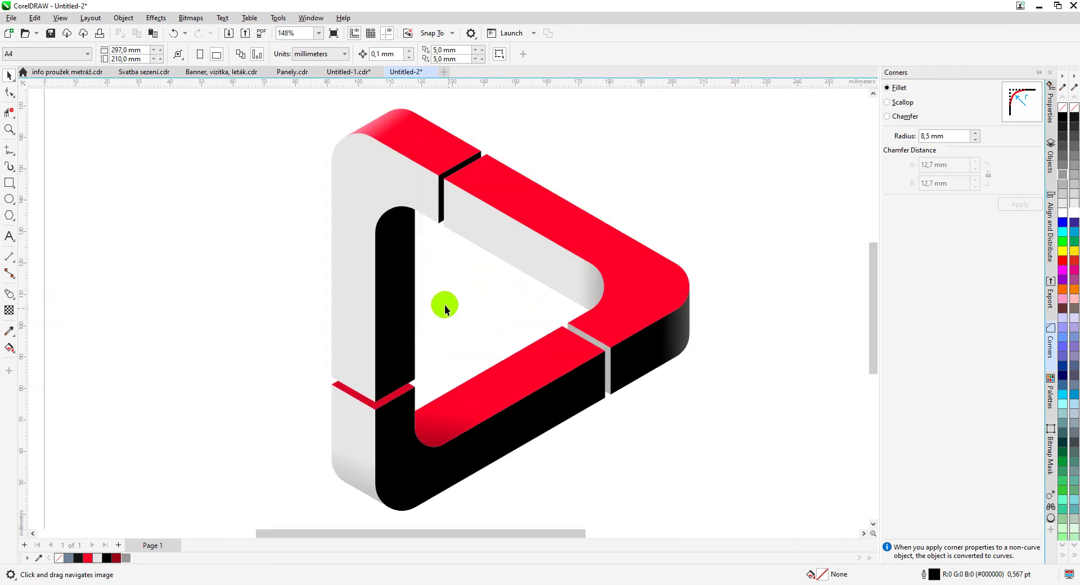
{"action": "key", "text": "F9"}
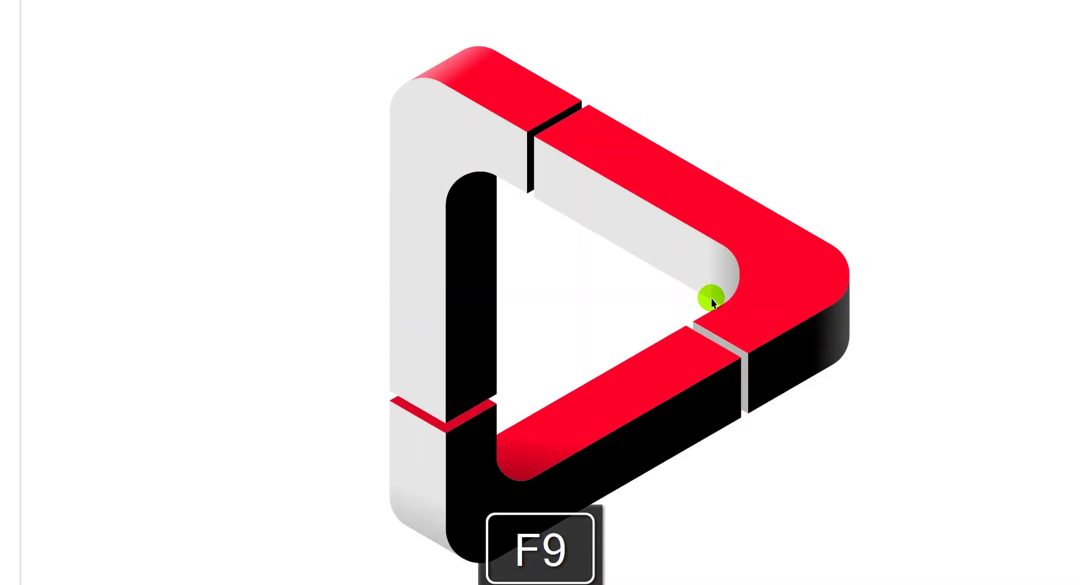